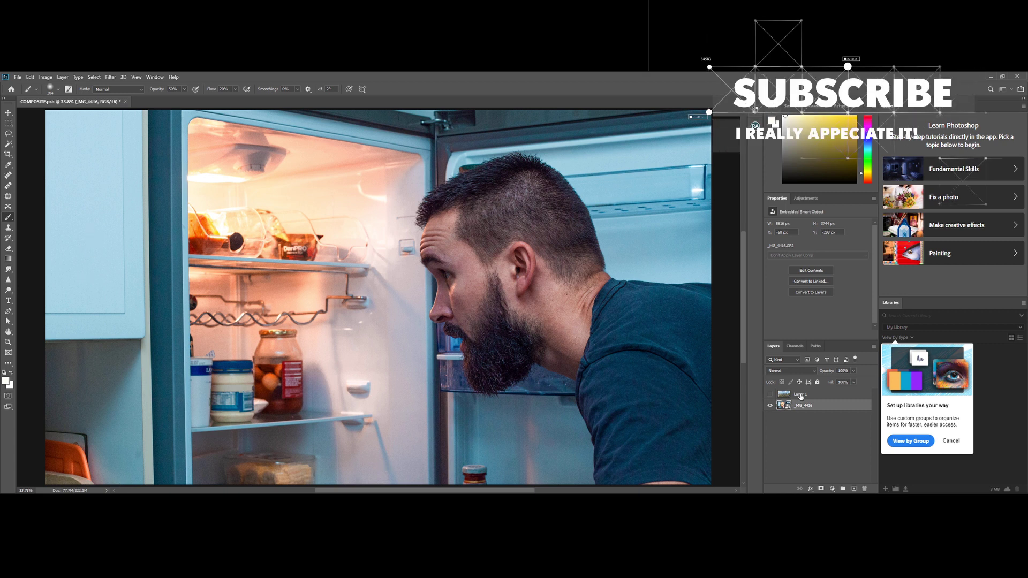
Toggle the landscape layer's visibility to compare it with the fridge photo
left_click(783, 394)
left_click(770, 395)
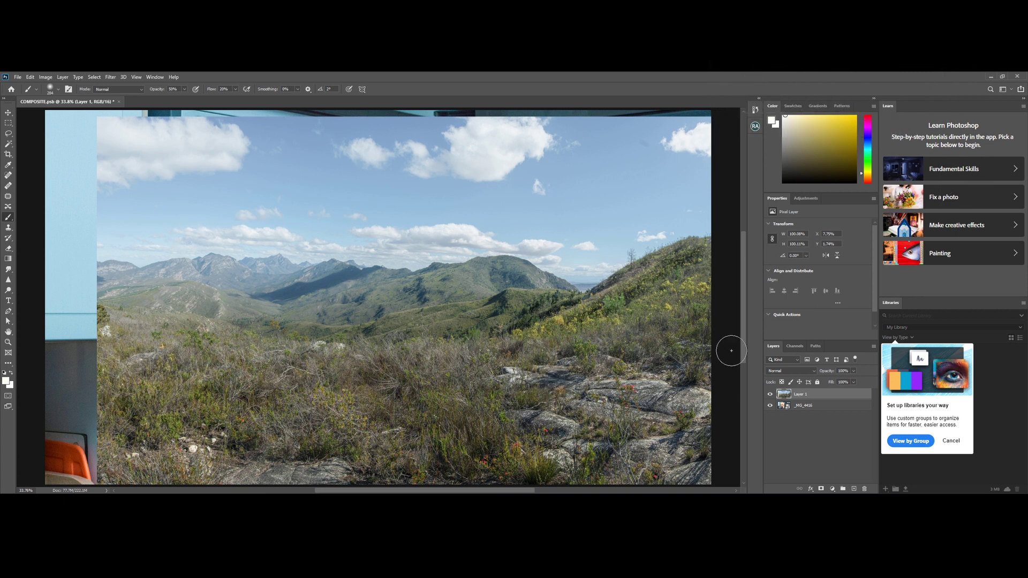
left_click(770, 395)
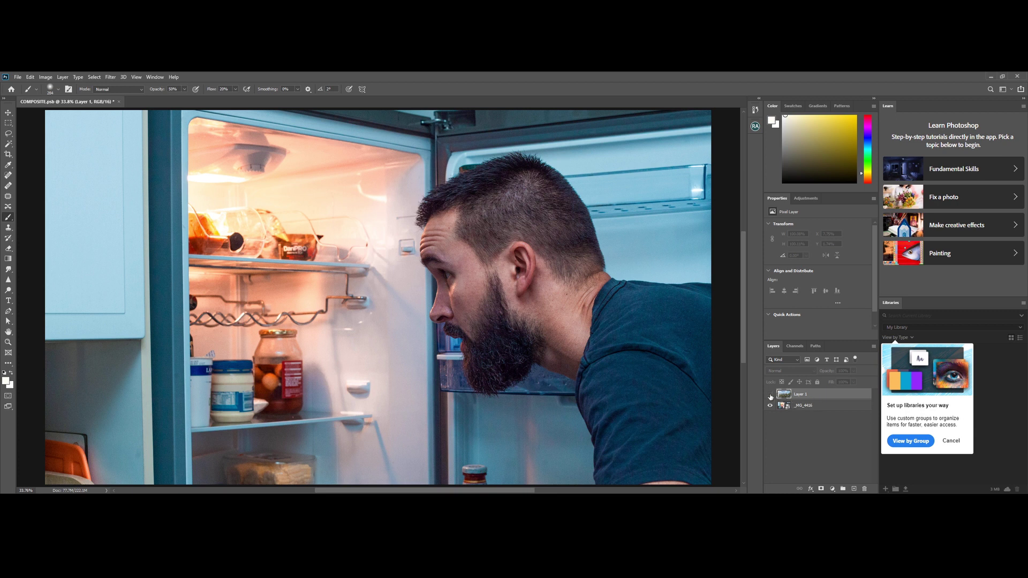
left_click(770, 396)
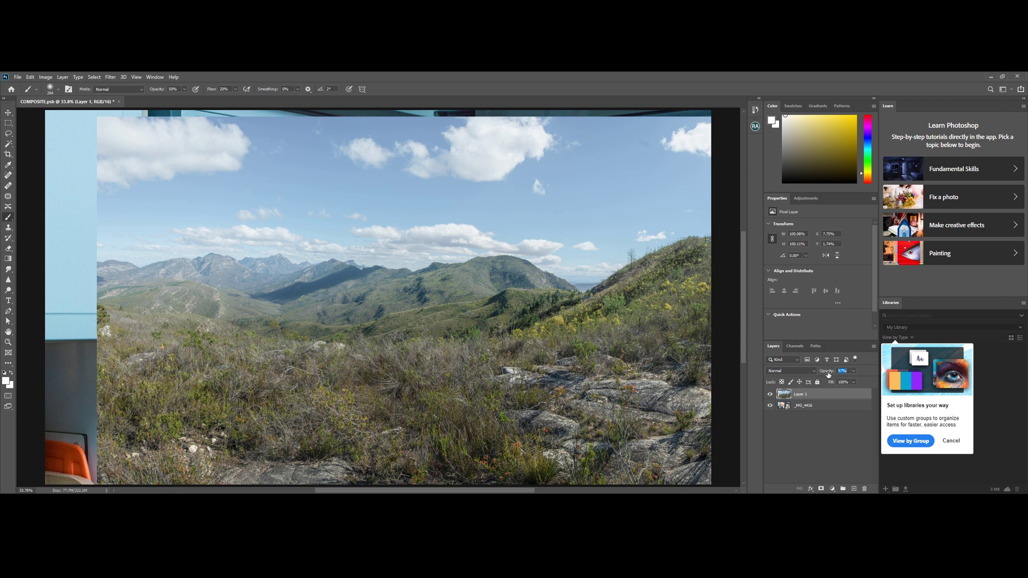
Shift the landscape layer slightly to the right at reduced opacity, and restore its opacity to 100%
left_click_drag(823, 373, 818, 374)
key("v")
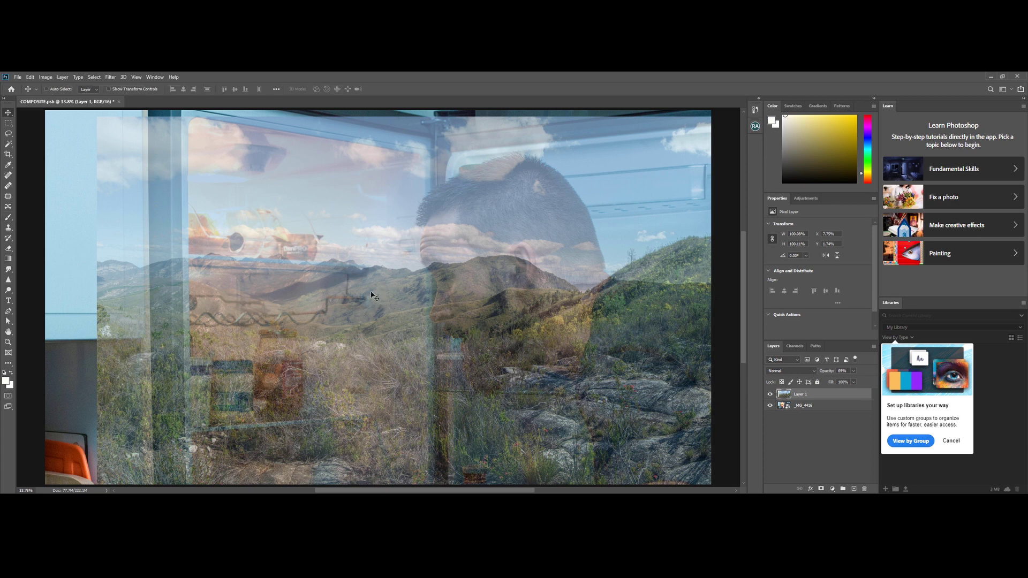
left_click_drag(368, 295, 381, 294)
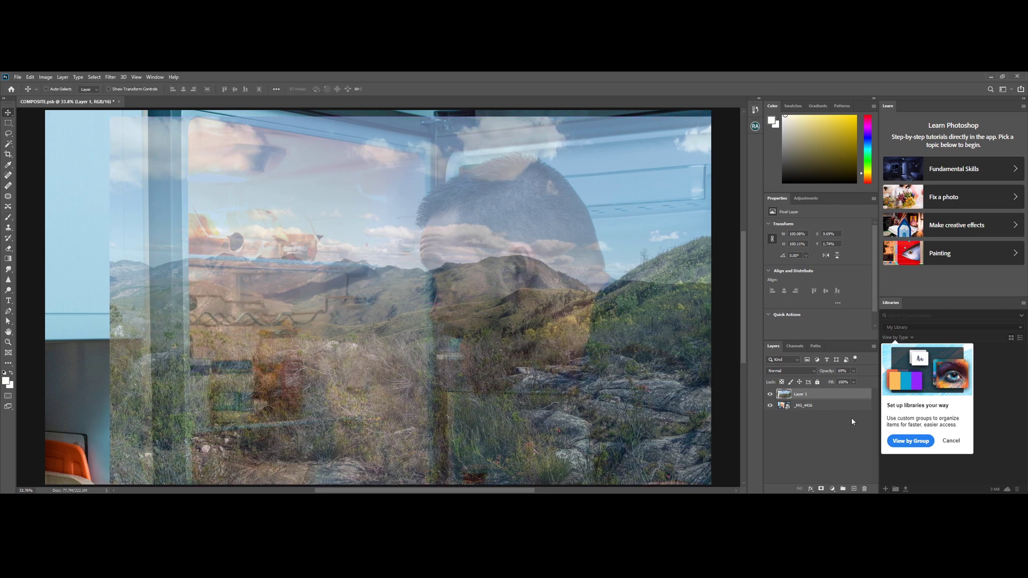
left_click_drag(829, 371, 881, 373)
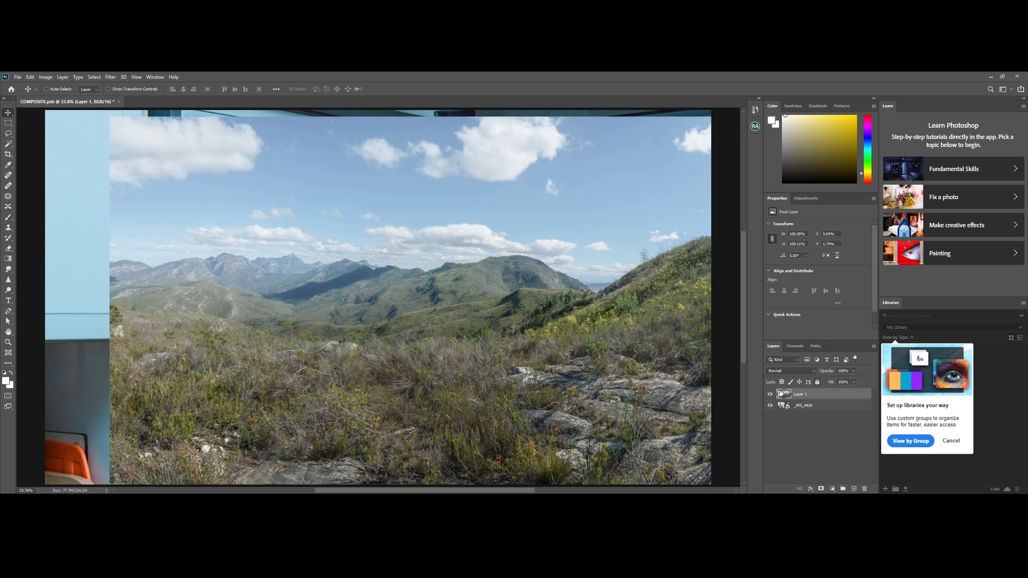
Hide the landscape layer, select the fridge photo layer and start a Pen path at the lower-left corner of the fridge opening
left_click(771, 395)
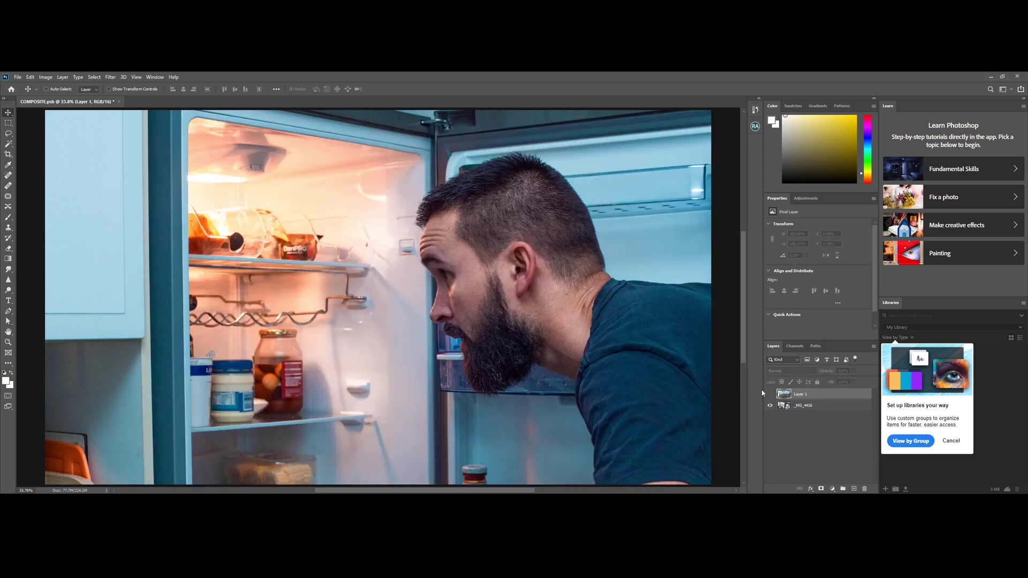
left_click(828, 405)
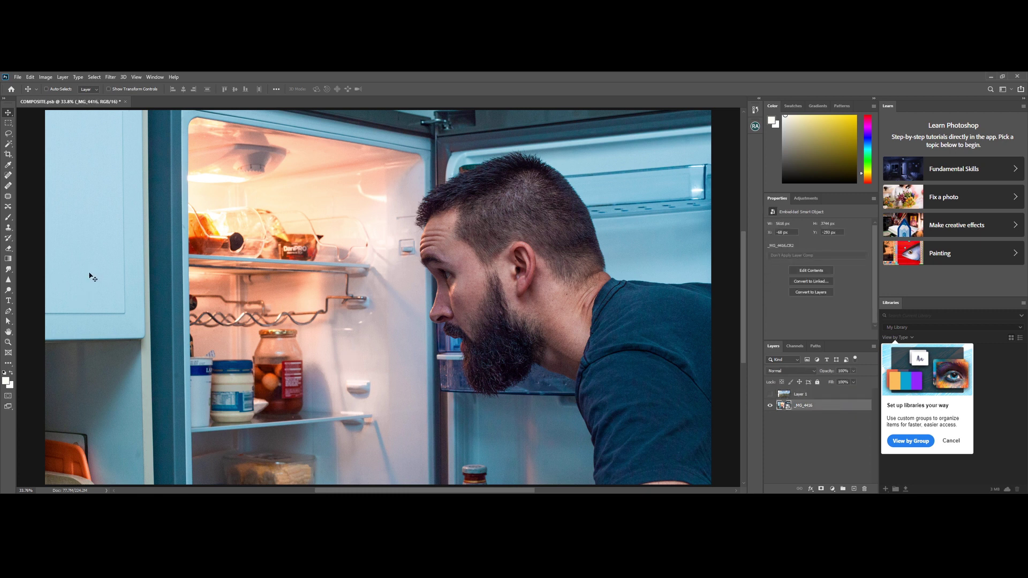
key("p")
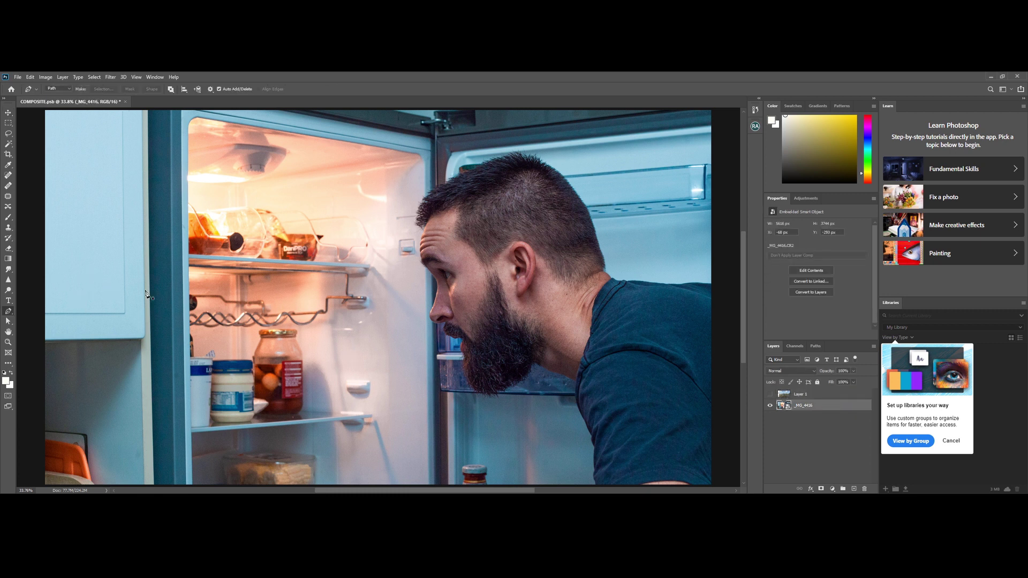
key("ctrl+plus")
key("ctrl+plus")
key("ctrl+plus")
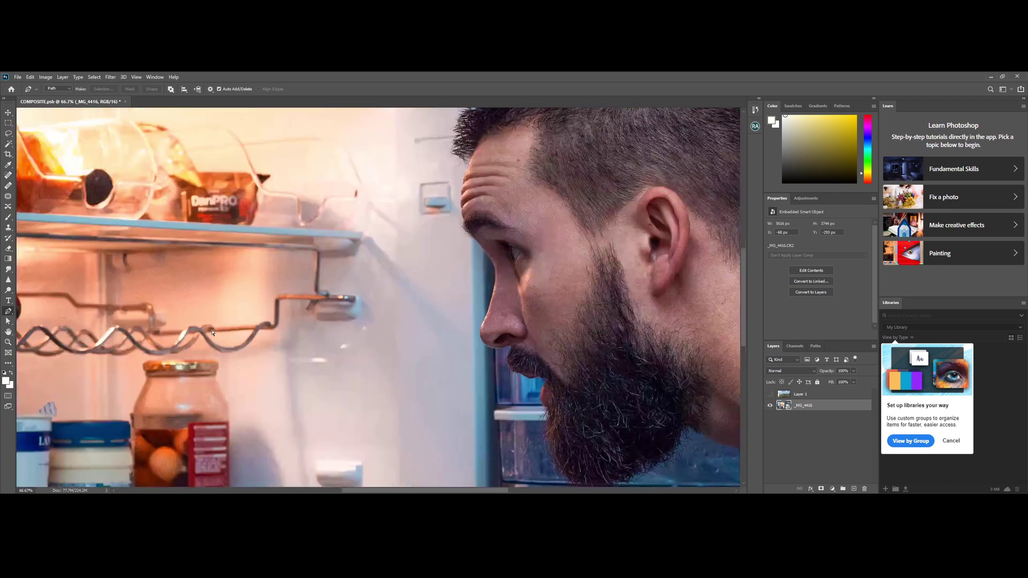
left_click_drag(217, 351, 321, 268)
left_click_drag(203, 410, 449, 215)
left_click_drag(132, 453, 289, 290)
left_click_drag(308, 325, 284, 296)
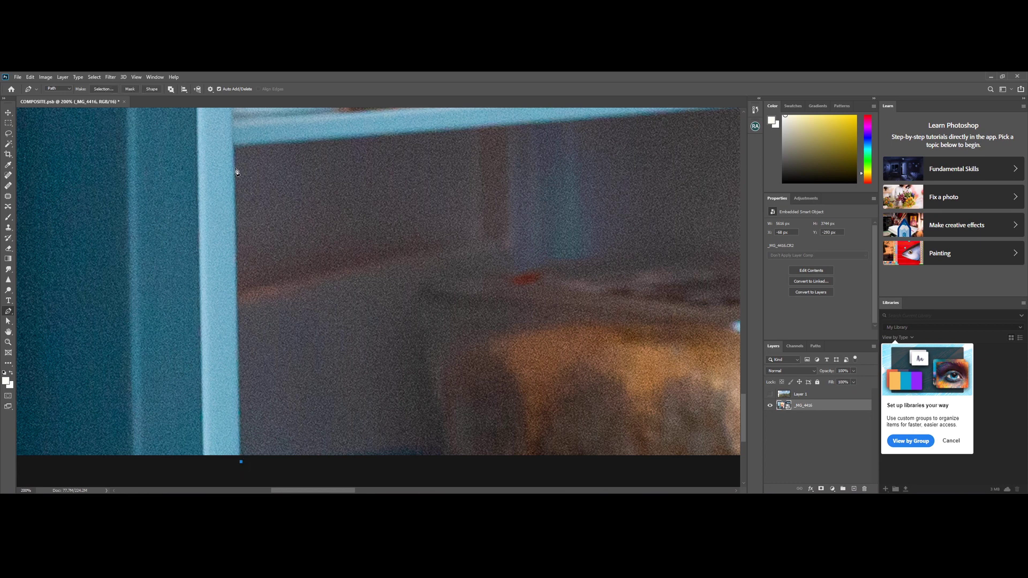
Trace the pen path up the inner left edge of the fridge opening to its upper corner
left_click_drag(239, 147, 322, 455)
left_click_drag(313, 150, 298, 462)
left_click(298, 128)
left_click_drag(325, 127, 369, 435)
left_click_drag(350, 199, 354, 240)
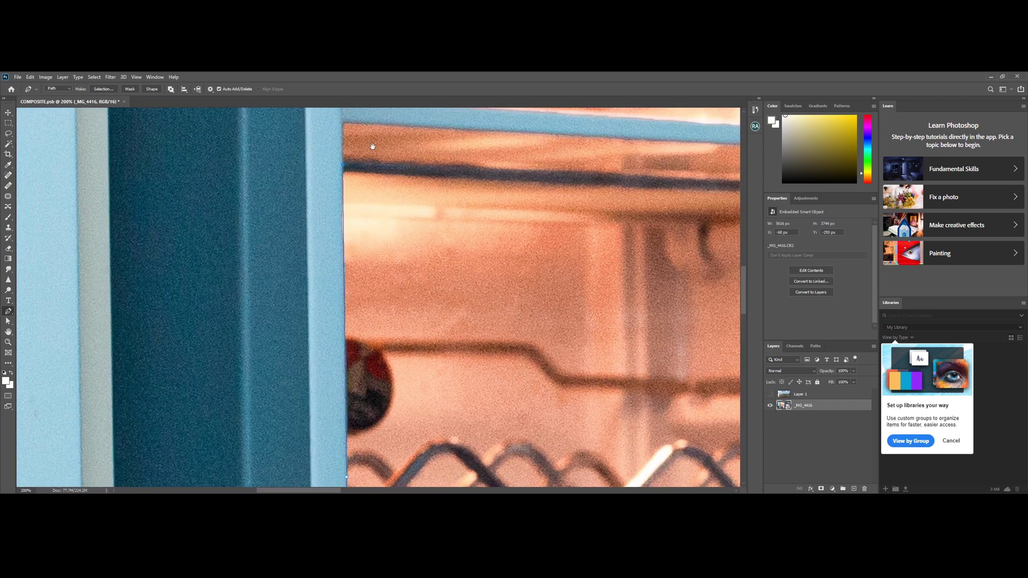
scroll(343, 168, "up", 5)
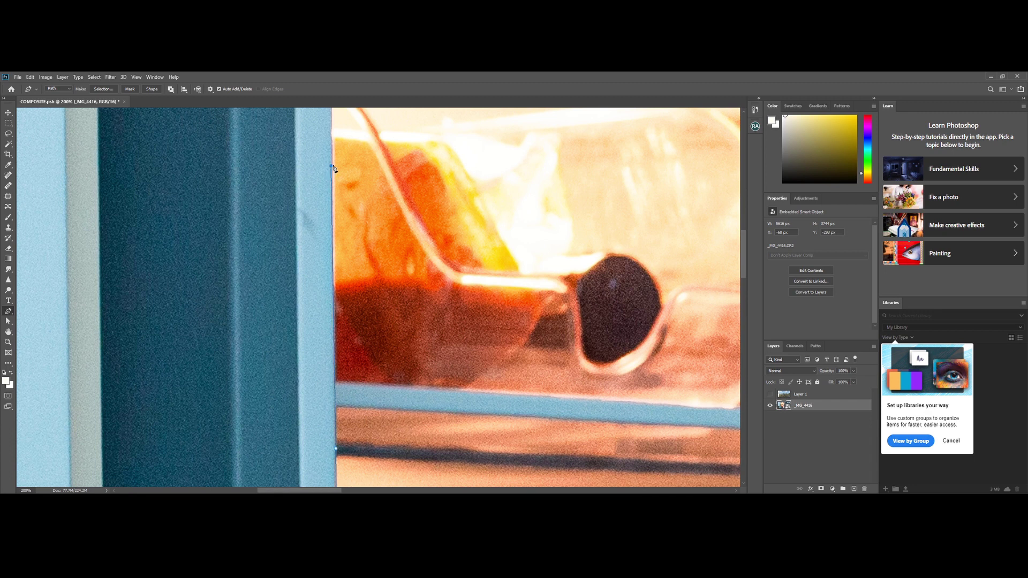
scroll(332, 170, "up", 5)
left_click_drag(333, 338, 333, 330)
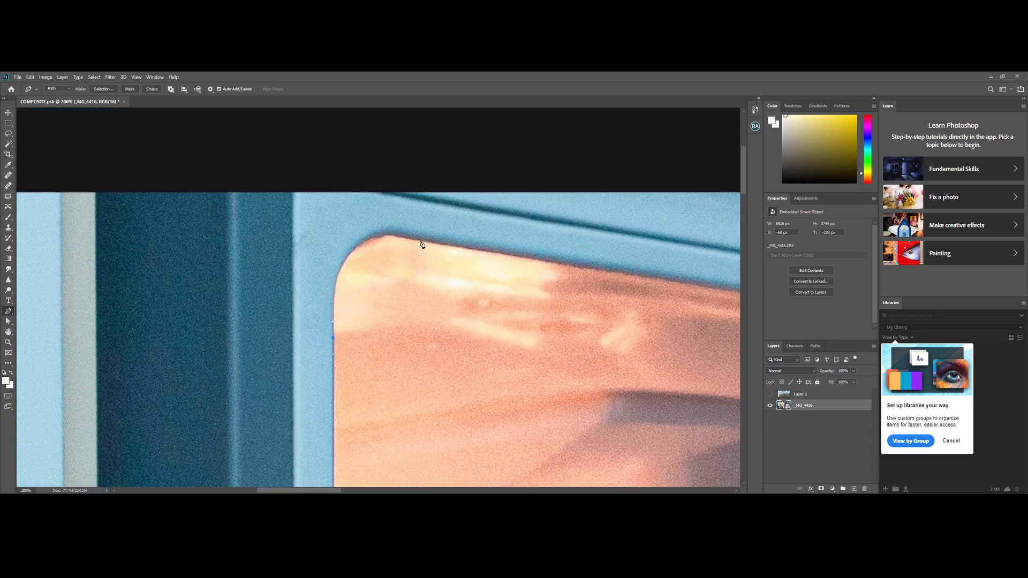
Continue the path around the rounded corners and along the slanted upper edge of the fridge opening
left_click_drag(422, 242, 329, 271)
left_click_drag(717, 316, 161, 227)
left_click(160, 227)
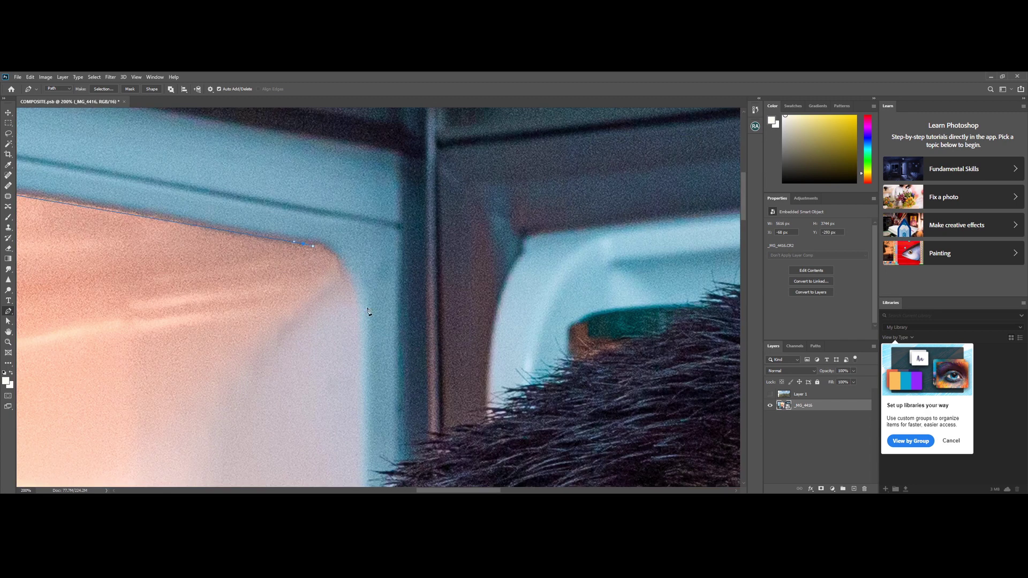
left_click_drag(325, 300, 325, 335)
scroll(342, 375, "down", 3)
scroll(325, 345, "up", 1)
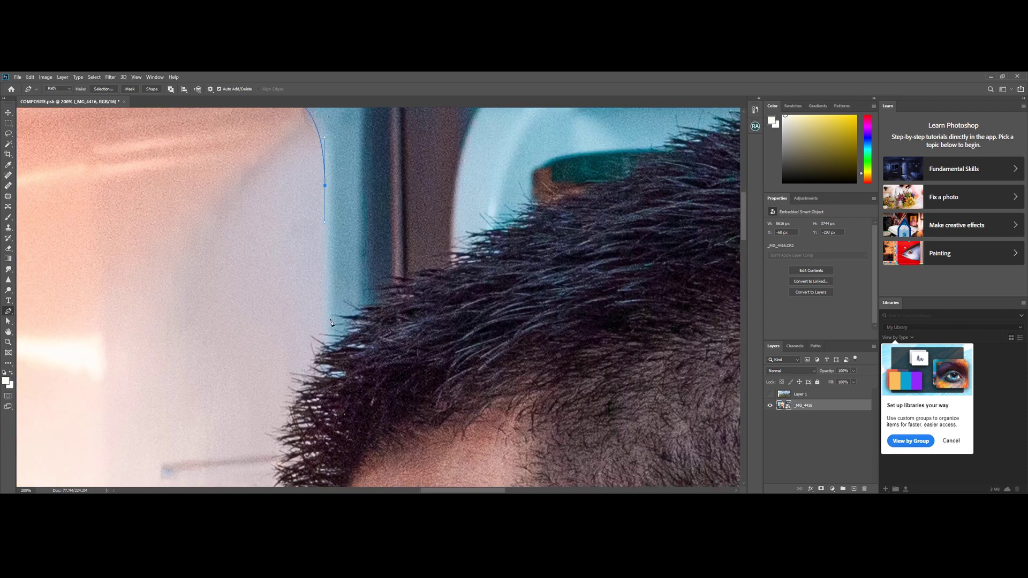
Extend the path down to the man's head and loosely around his front hair to the forehead
left_click(327, 320)
left_click_drag(313, 381, 326, 319)
left_click(303, 304)
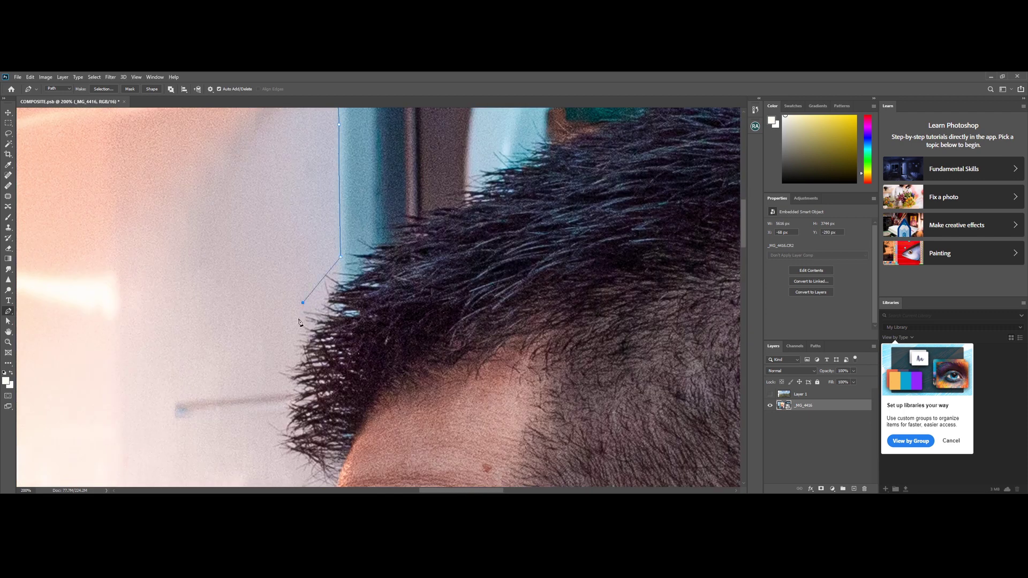
left_click(276, 358)
left_click(262, 438)
left_click_drag(267, 461, 246, 337)
left_click(262, 363)
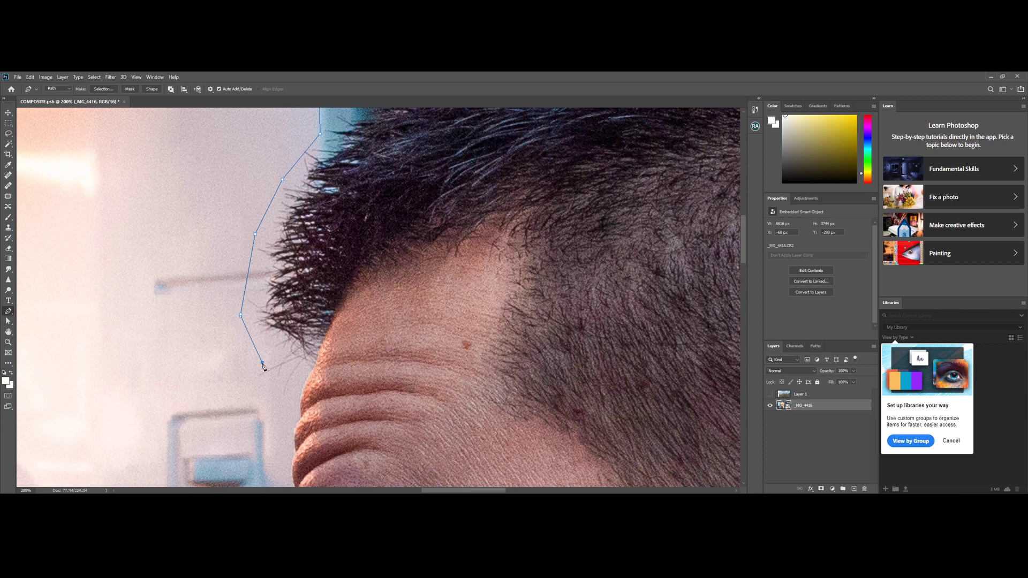
left_click(294, 387)
key("ctrl+z")
left_click(296, 371)
left_click_drag(308, 389, 315, 371)
scroll(314, 364, "up", 2)
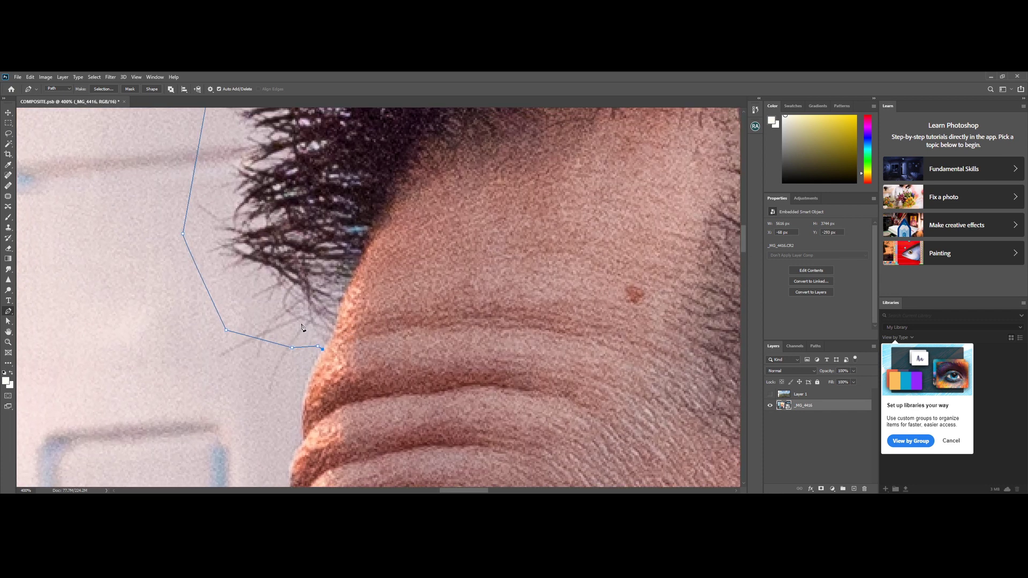
Trace the path closely along the forehead wrinkles and past the eyebrow
left_click_drag(318, 366, 360, 305)
left_click(347, 346)
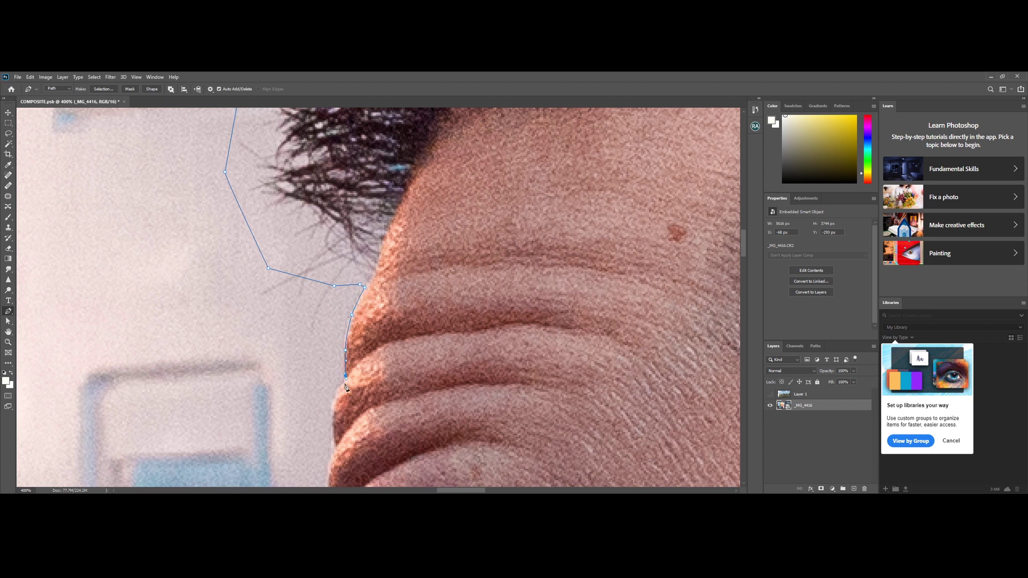
left_click_drag(345, 384, 384, 337)
left_click(373, 393)
left_click(367, 432)
left_click_drag(367, 434, 375, 176)
left_click_drag(382, 208, 386, 218)
left_click_drag(384, 230, 383, 241)
scroll(394, 272, "down", 15)
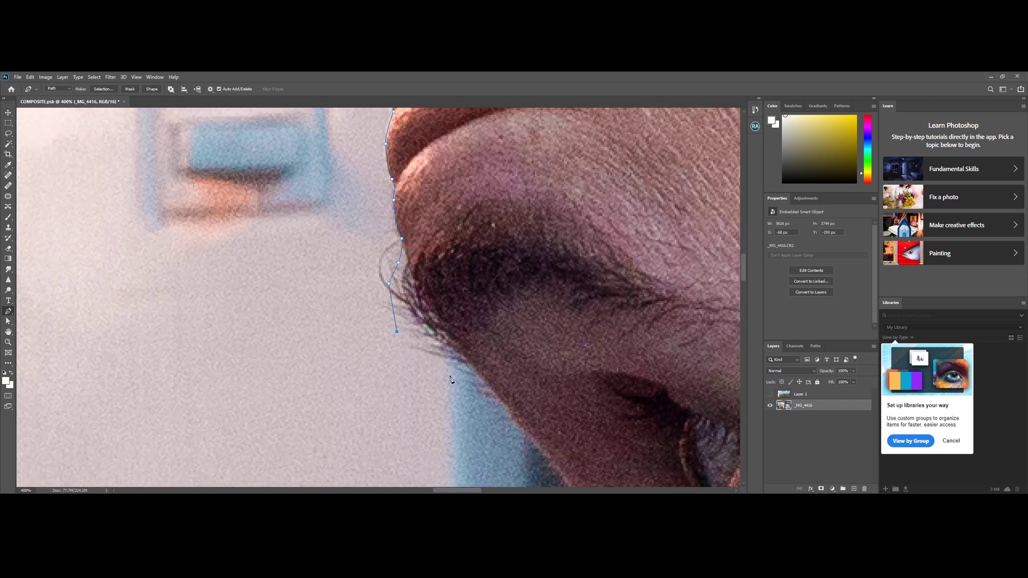
Complete the path along the rest of the opening's edge and close it at the lower-left starting point
scroll(560, 351, "left", 5)
scroll(559, 350, "down", 5)
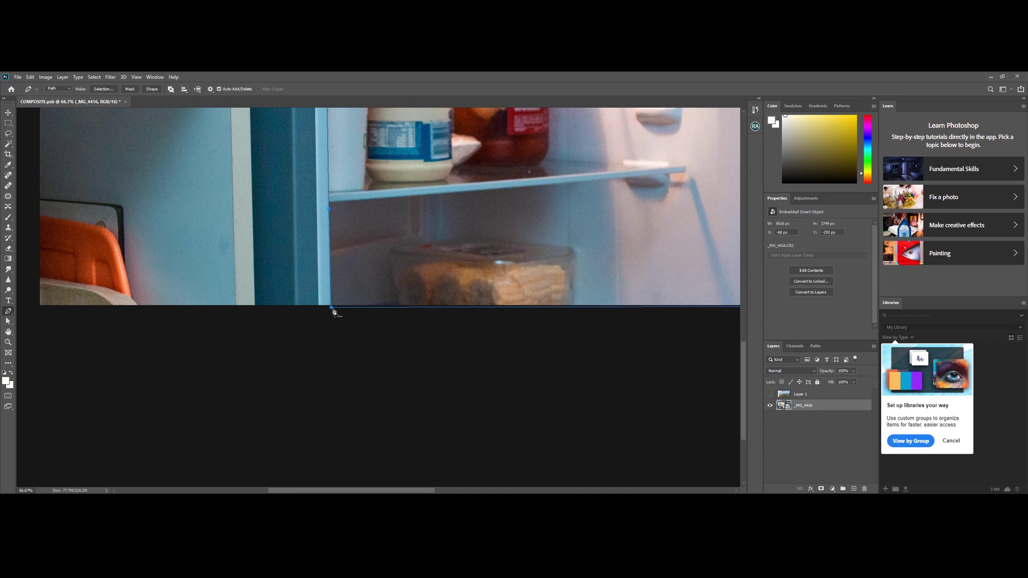
left_click(333, 310)
Load the finished fridge-opening path as a selection
key("ctrl+0")
left_click(815, 346)
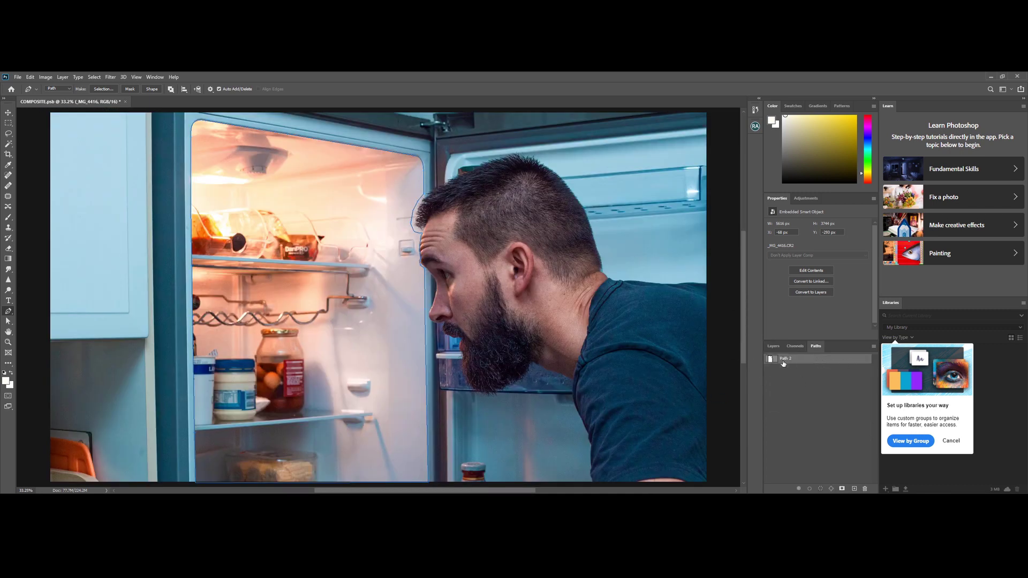
left_click(771, 359, "ctrl")
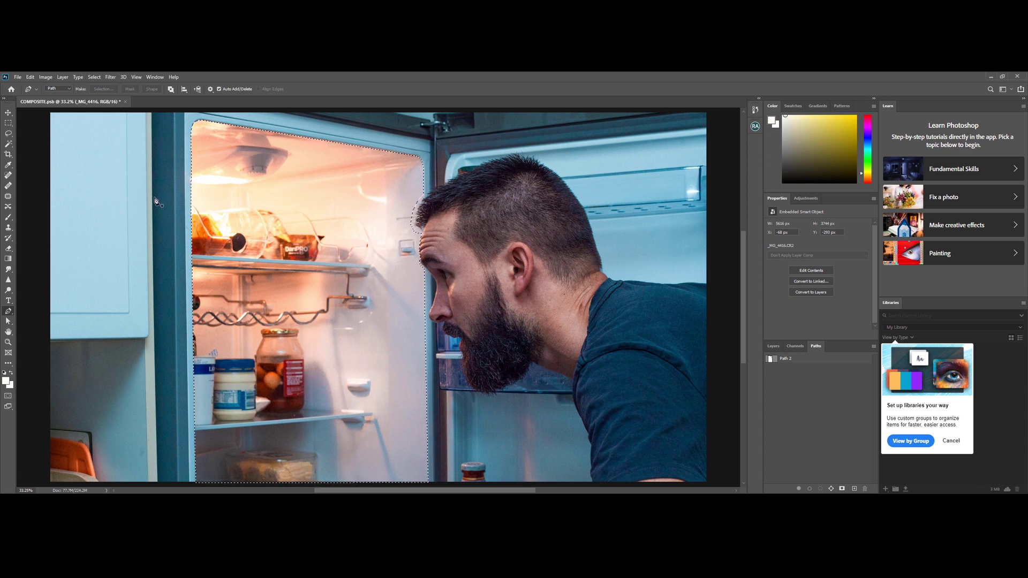
Show the landscape layer and add a layer mask that limits it to the selected fridge opening
left_click(773, 346)
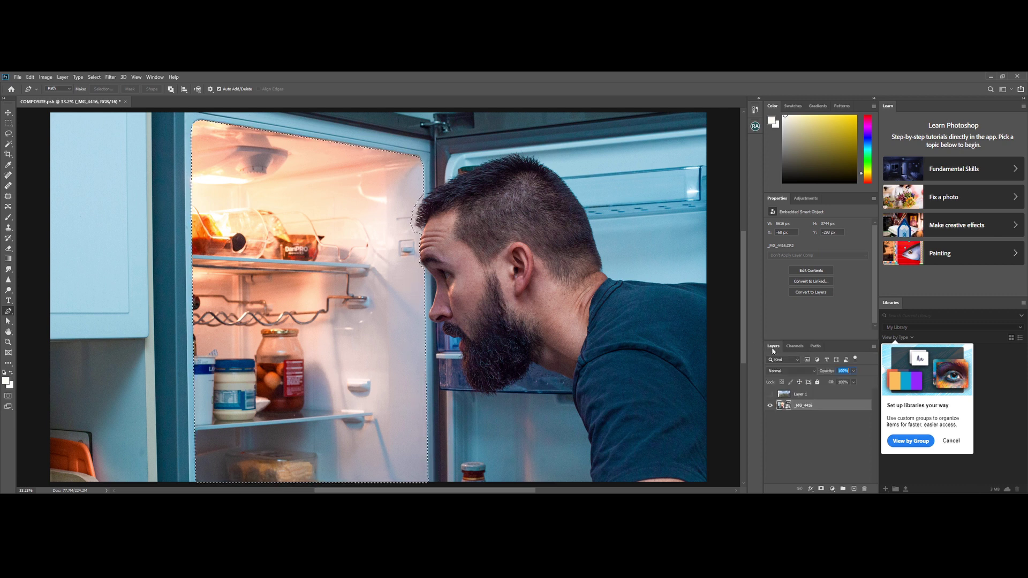
key("ctrl+j")
left_click(770, 394)
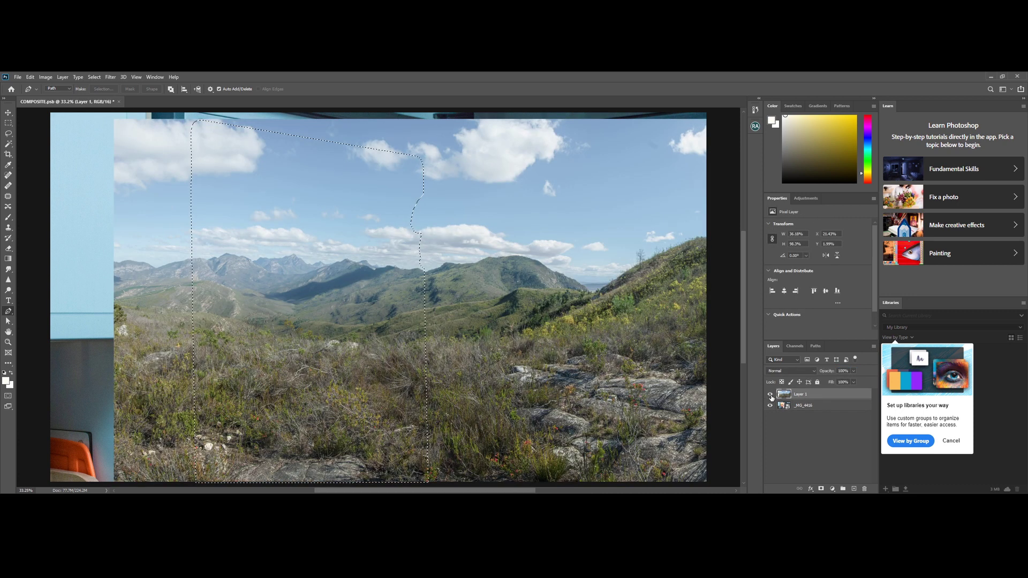
left_click(821, 489)
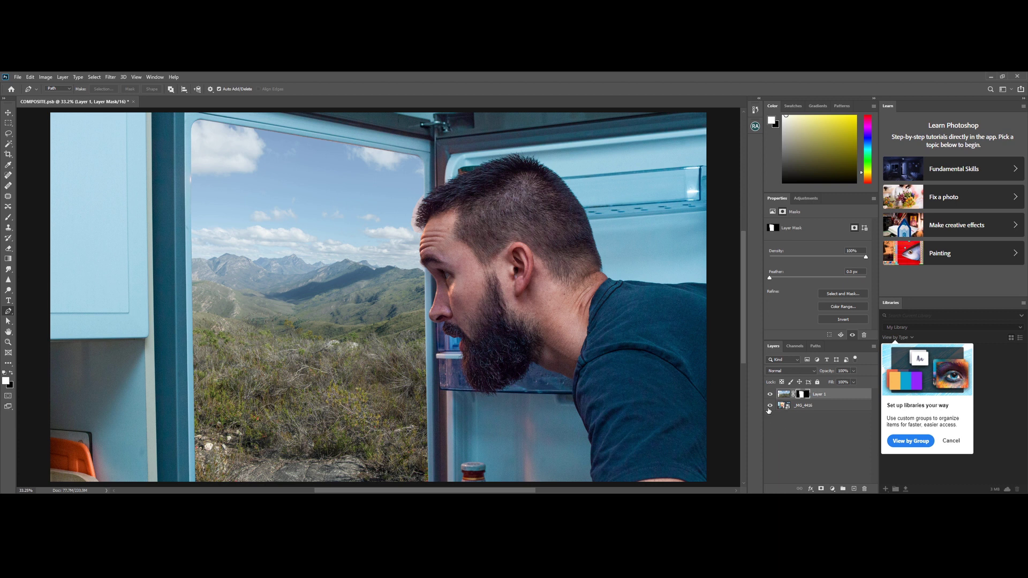
Examine the masked landscape's edges along the fridge frame and around the man's front hair
key("z")
left_click_drag(290, 239, 329, 238)
left_click_drag(329, 238, 364, 383)
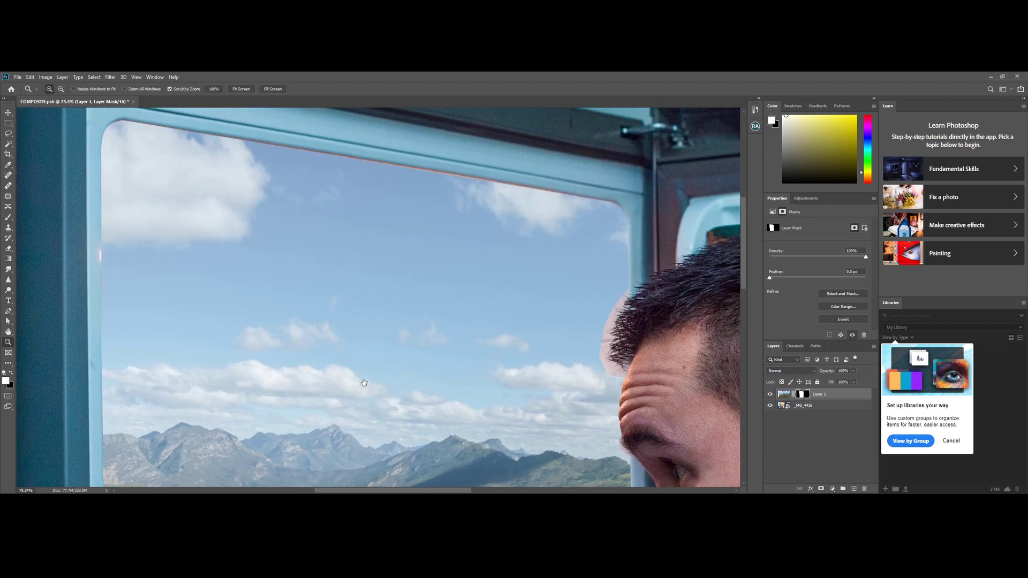
key("ctrl+0")
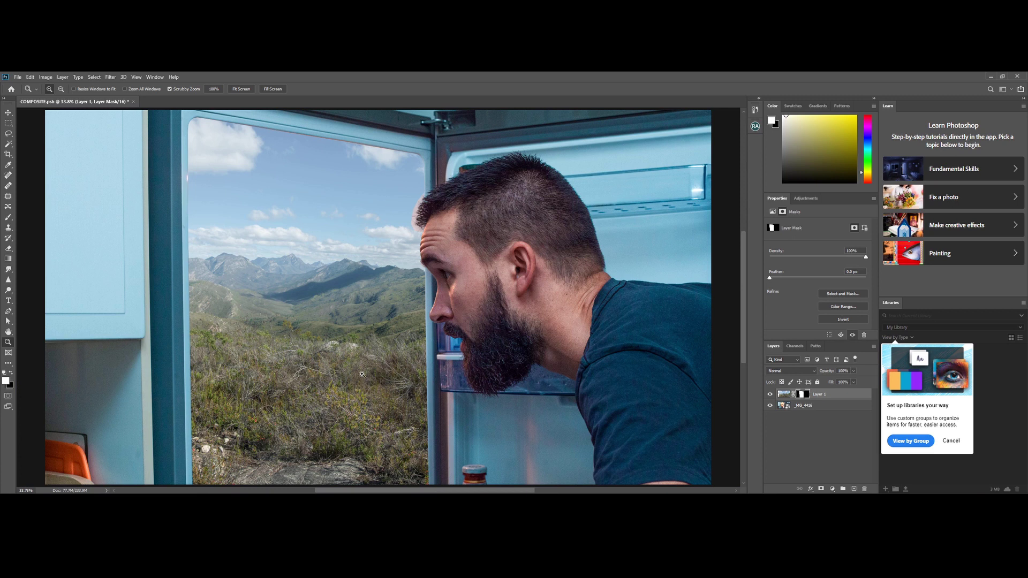
left_click_drag(351, 254, 340, 294)
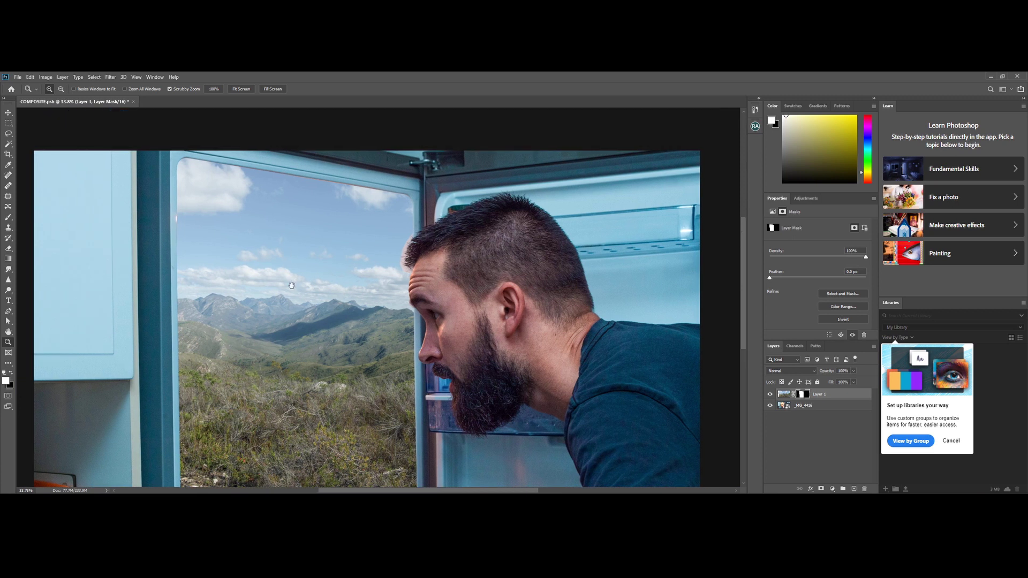
left_click_drag(301, 315, 301, 346)
left_click_drag(419, 274, 457, 281)
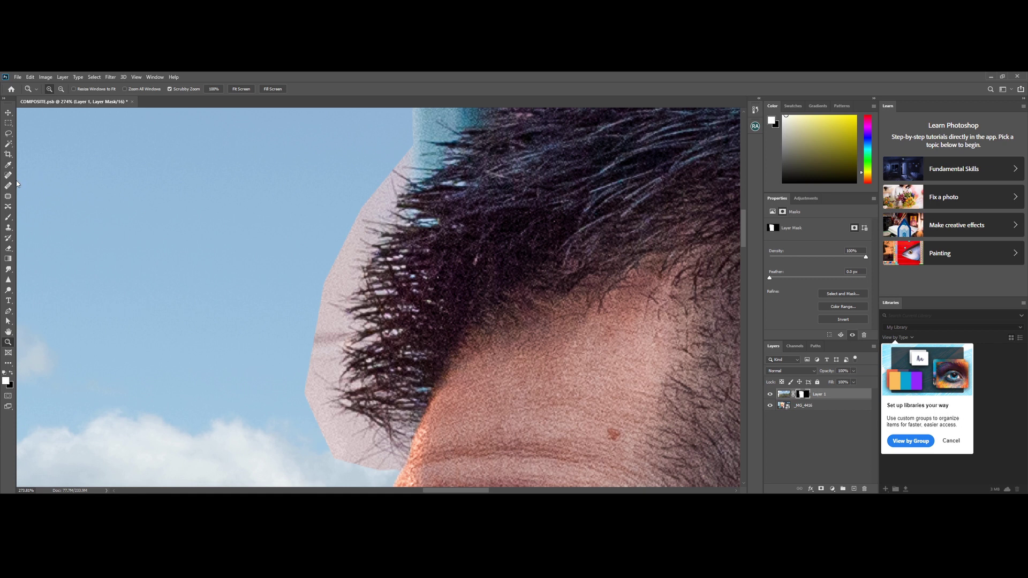
Paint white on the landscape mask beside the upper front hair, using a small brush at 100% opacity and flow
left_click(9, 219)
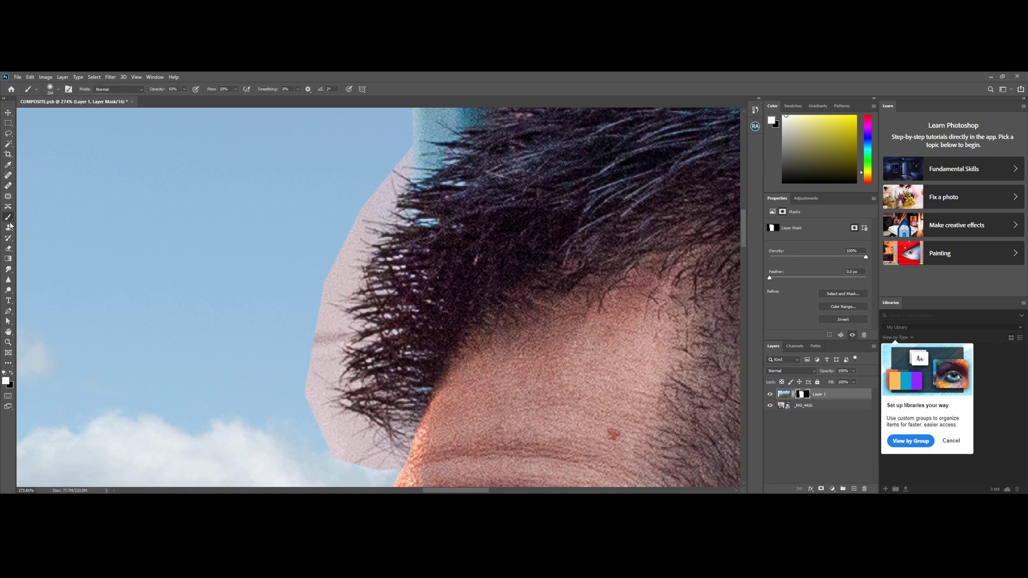
mouse_move(448, 234)
left_mouse_down("alt")
mouse_move(307, 231)
mouse_move(322, 234)
left_mouse_up("alt")
key("bracketright")
key("bracketright")
key("bracketright")
key("bracketright")
key("bracketright")
key("bracketright")
key("bracketright")
key("bracketright")
left_click_drag(407, 161, 409, 161)
left_click_drag(278, 184, 269, 183)
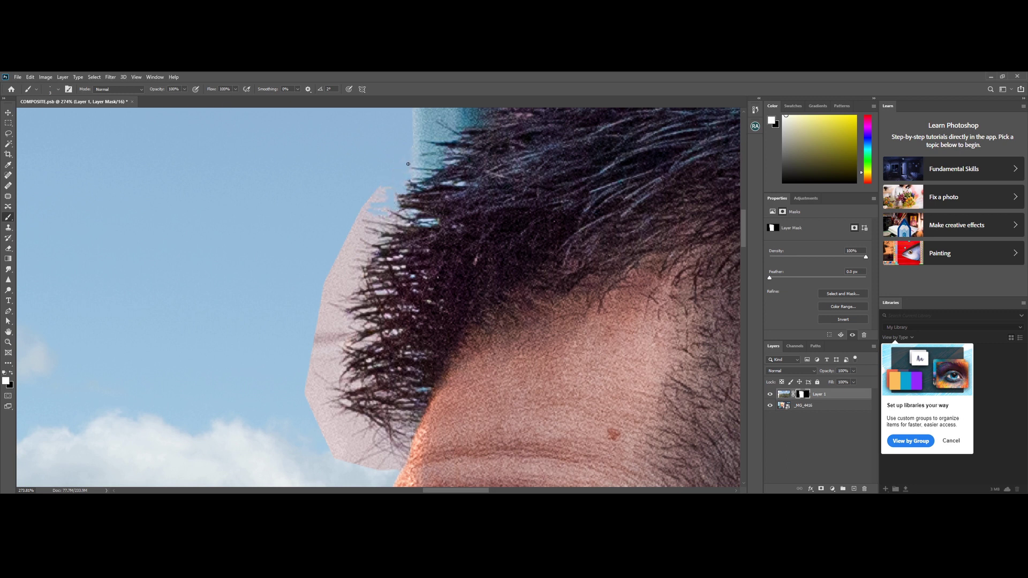
Continue painting the mask white down the front of the hair to replace the pale background with sky
key("p")
key("b")
mouse_move(388, 191)
left_mouse_down()
mouse_move(351, 237)
mouse_move(406, 251)
mouse_move(425, 201)
left_mouse_up()
key("]")
mouse_move(394, 199)
left_mouse_down()
mouse_move(369, 188)
mouse_move(366, 197)
mouse_move(413, 213)
mouse_move(365, 227)
mouse_move(358, 205)
left_mouse_up()
key("]")
mouse_move(383, 261)
left_mouse_down()
mouse_move(367, 242)
mouse_move(389, 271)
mouse_move(366, 269)
mouse_move(366, 244)
mouse_move(377, 250)
mouse_move(373, 213)
mouse_move(351, 224)
mouse_move(343, 283)
mouse_move(379, 294)
left_mouse_up()
Adjust the brush size and paint the landscape mask white around the upper and middle front hair strands
key("]")
key("]")
key("]")
key("]")
key("]")
key("]")
key("]")
key("]")
key("]")
key("]")
key("[")
key("[")
key("[")
key("[")
key("[")
key("[")
key("[")
key("[")
key("[")
key("[")
key("[")
left_click_drag(403, 281, 411, 277)
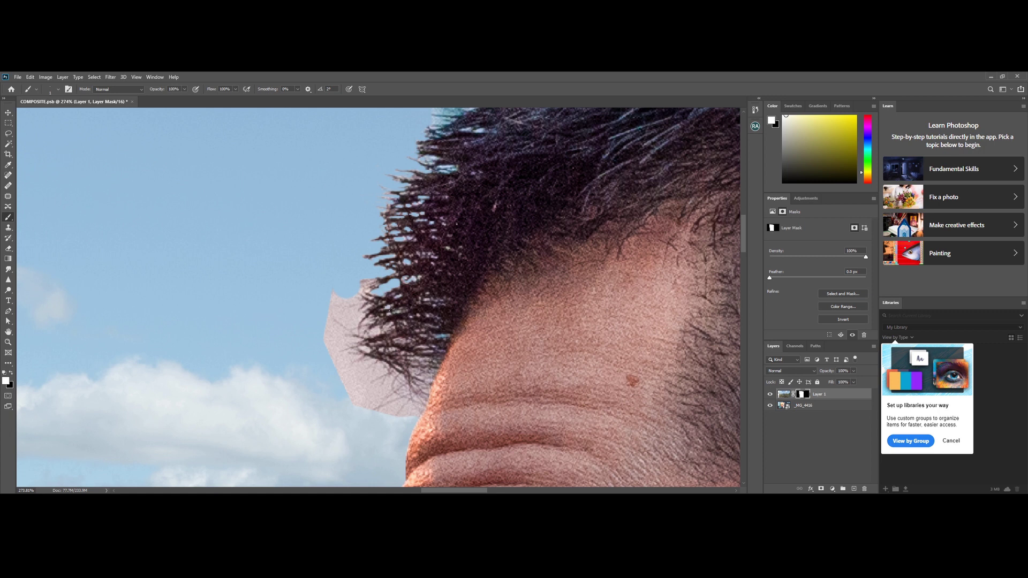
Paint out the remaining pale background around the lowest hair strands, down to the top of the forehead
key("]")
mouse_move(398, 325)
left_mouse_down()
mouse_move(365, 331)
mouse_move(359, 281)
mouse_move(369, 287)
mouse_move(353, 360)
mouse_move(349, 306)
left_mouse_up()
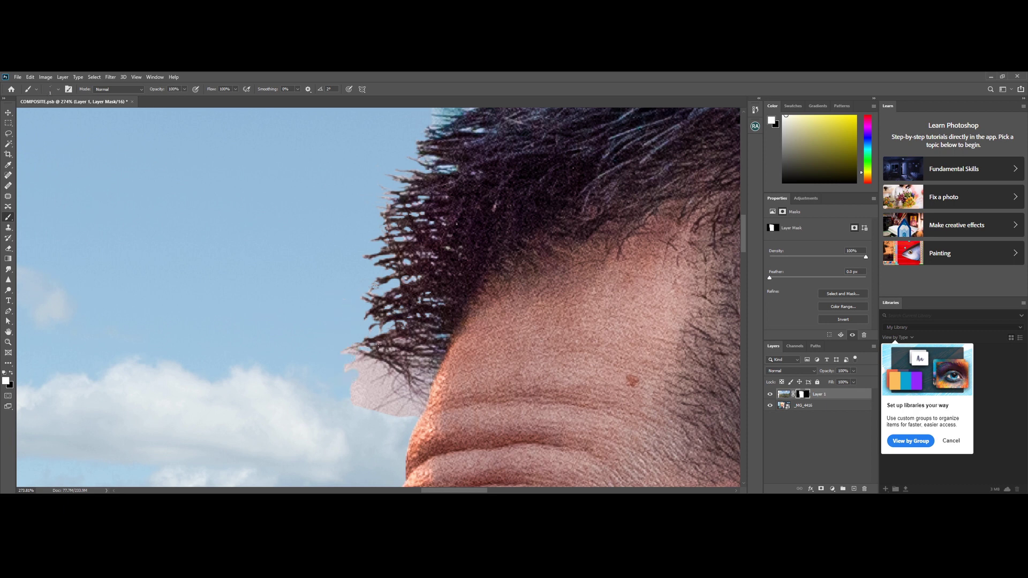
mouse_move(428, 348)
left_mouse_down()
mouse_move(416, 361)
mouse_move(362, 341)
mouse_move(413, 410)
mouse_move(434, 362)
mouse_move(394, 385)
left_mouse_up()
key("ctrl+0")
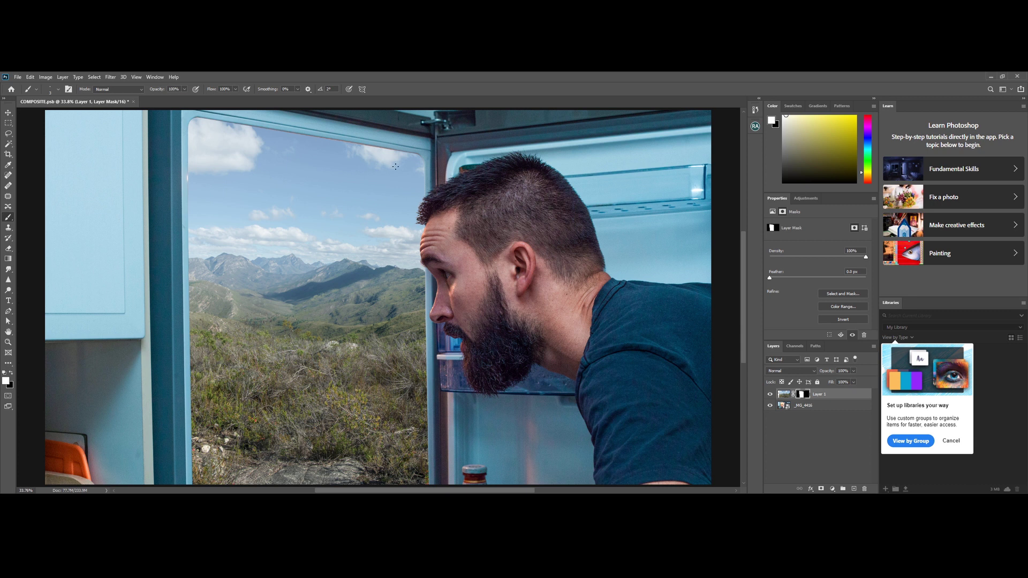
Soften the landscape mask's edge along the fridge frame with a Gaussian Blur of 1.0 pixel radius
key("z")
left_click_drag(213, 334, 404, 325)
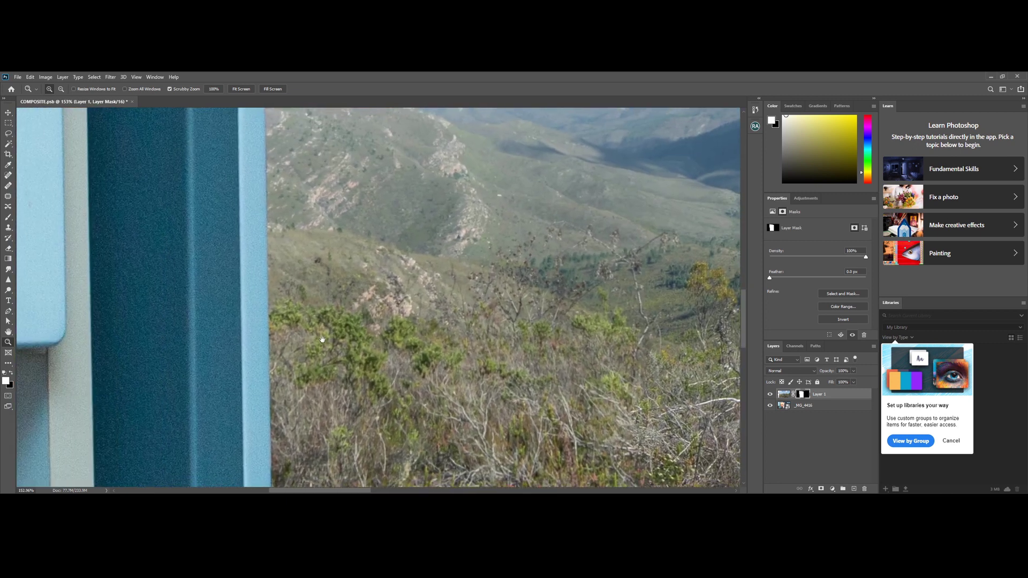
left_click_drag(252, 321, 343, 412)
left_click_drag(300, 316, 320, 448)
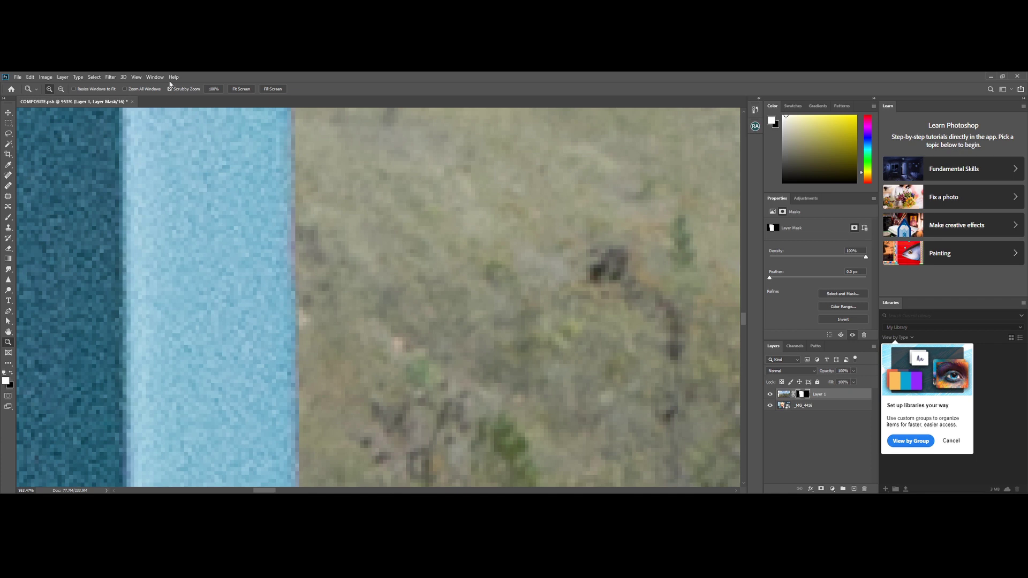
left_click(112, 78)
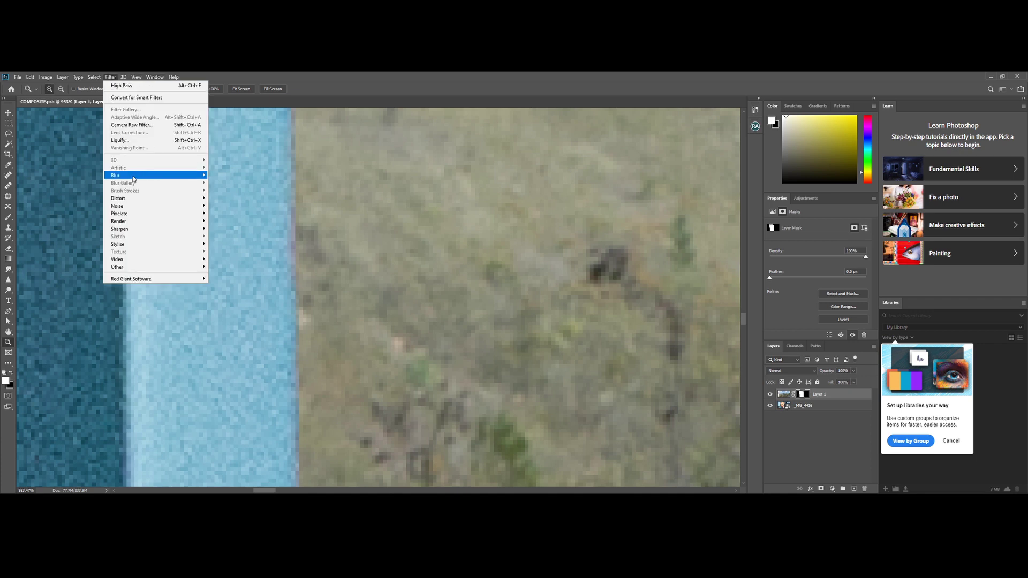
mouse_move(151, 179)
left_click(231, 206)
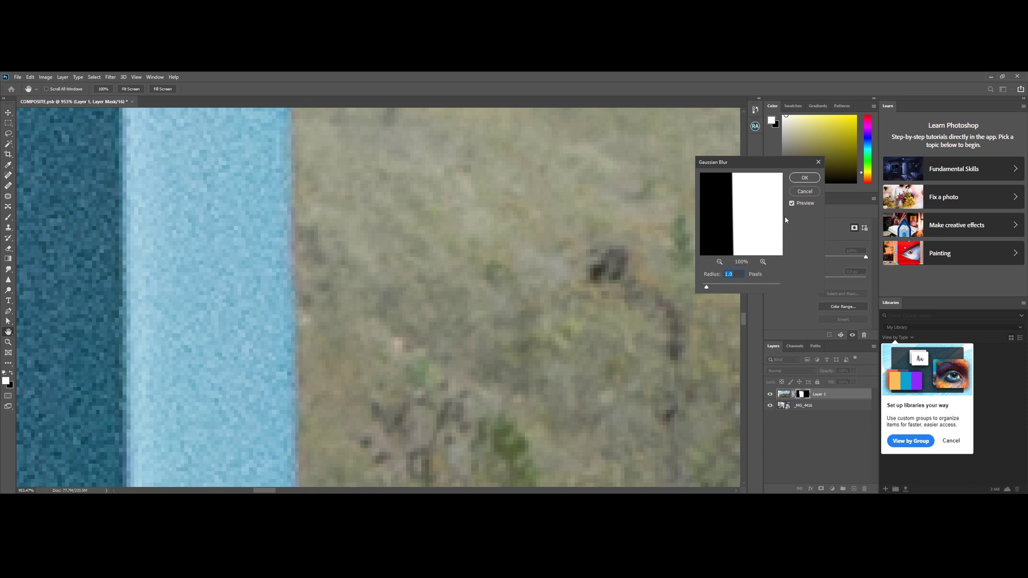
left_click(806, 178)
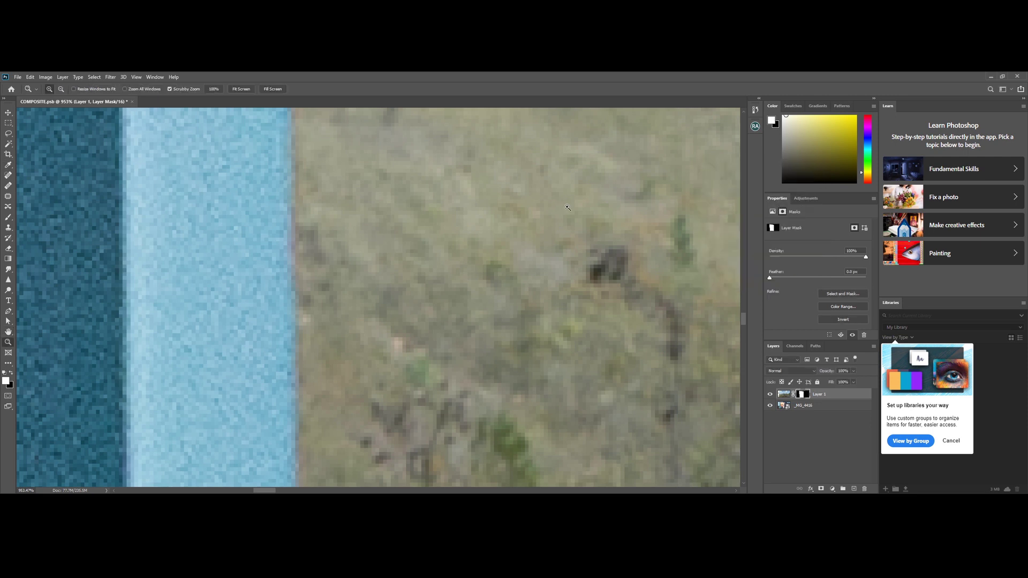
key("ctrl+0")
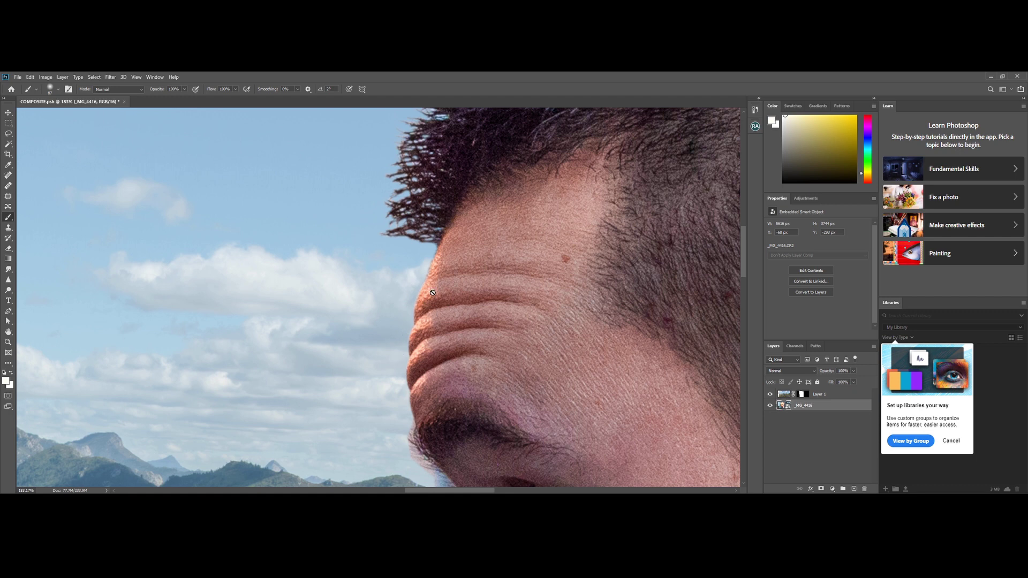
Add a Hue/Saturation adjustment layer directly above the _MG_4416 photo layer
left_click_drag(321, 314, 589, 258)
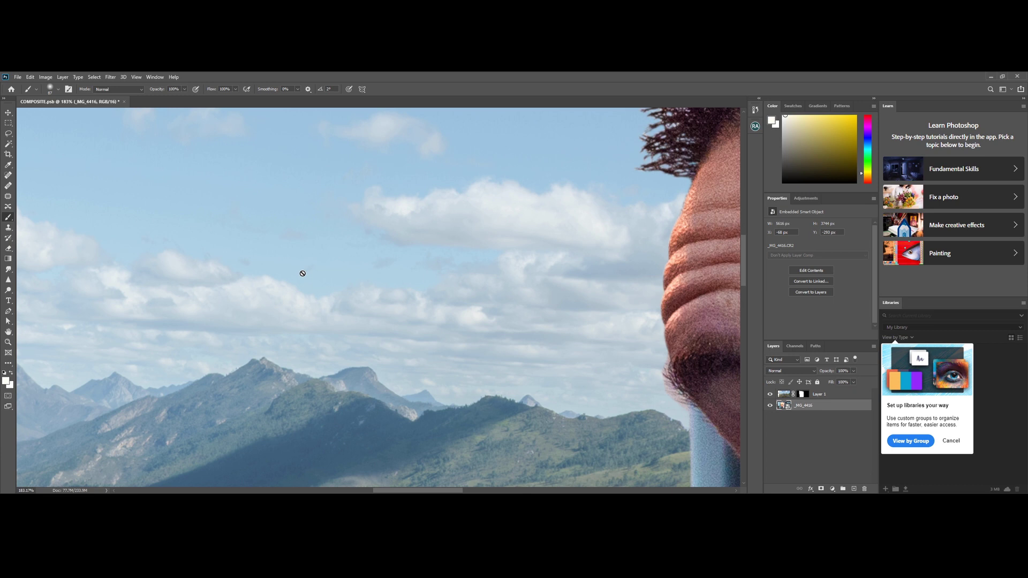
left_click_drag(500, 313, 373, 338)
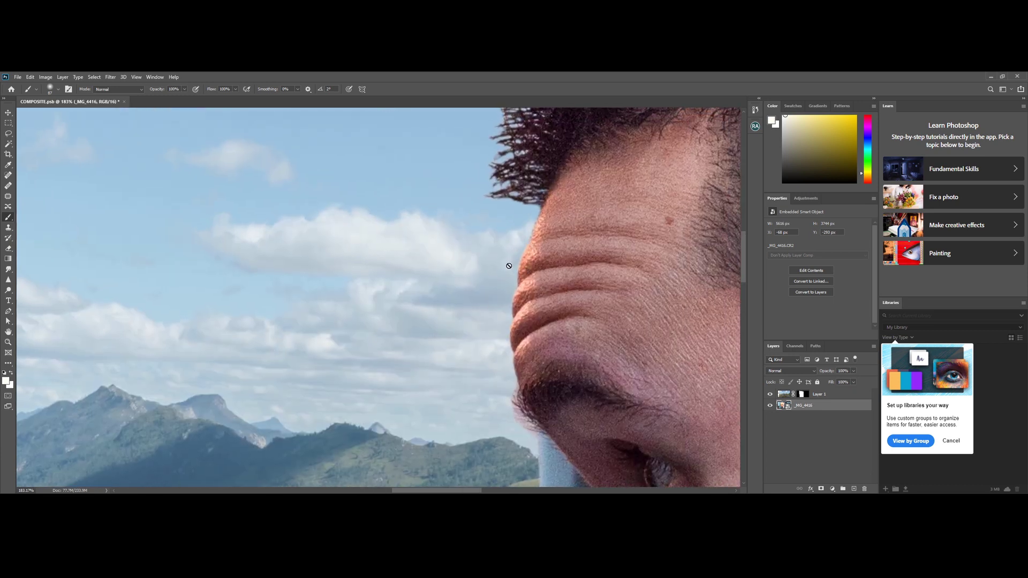
left_click_drag(448, 356, 428, 327)
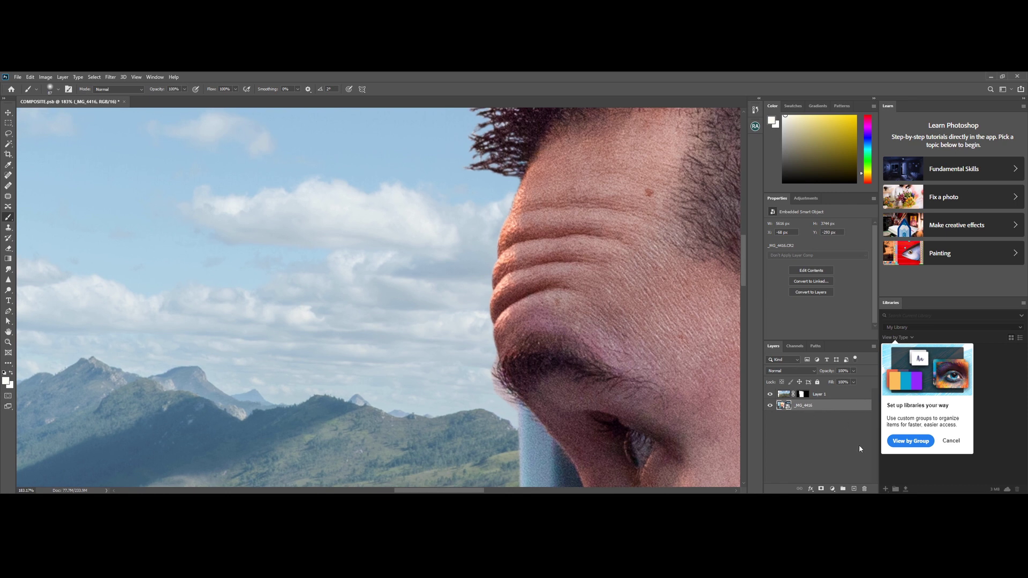
left_click(833, 490)
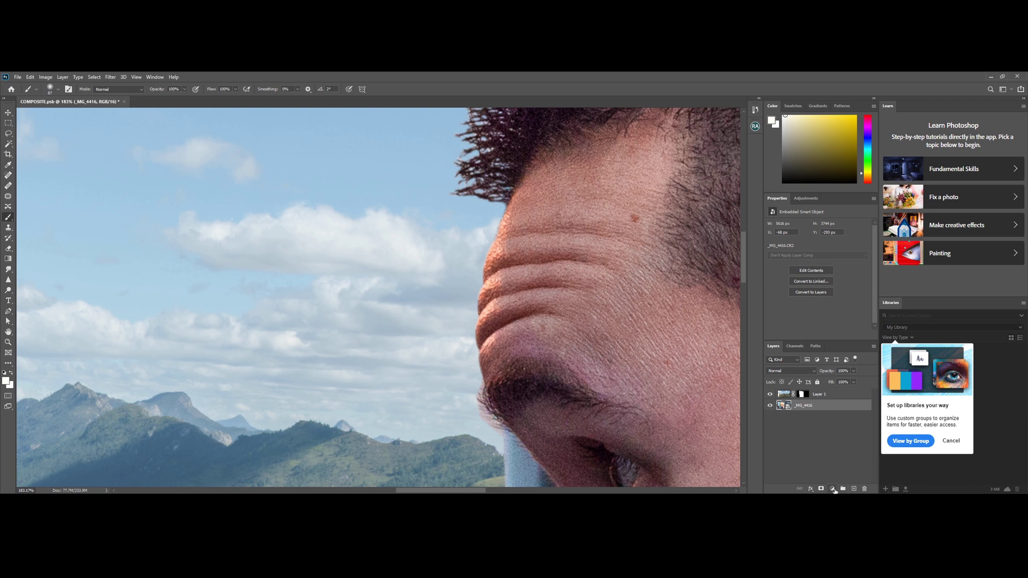
left_click(833, 489)
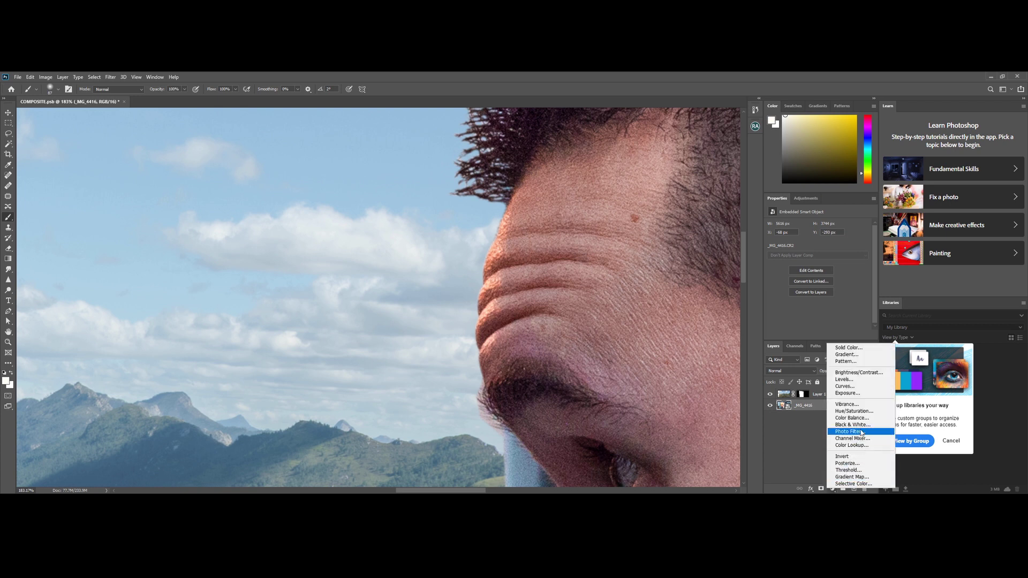
left_click(857, 412)
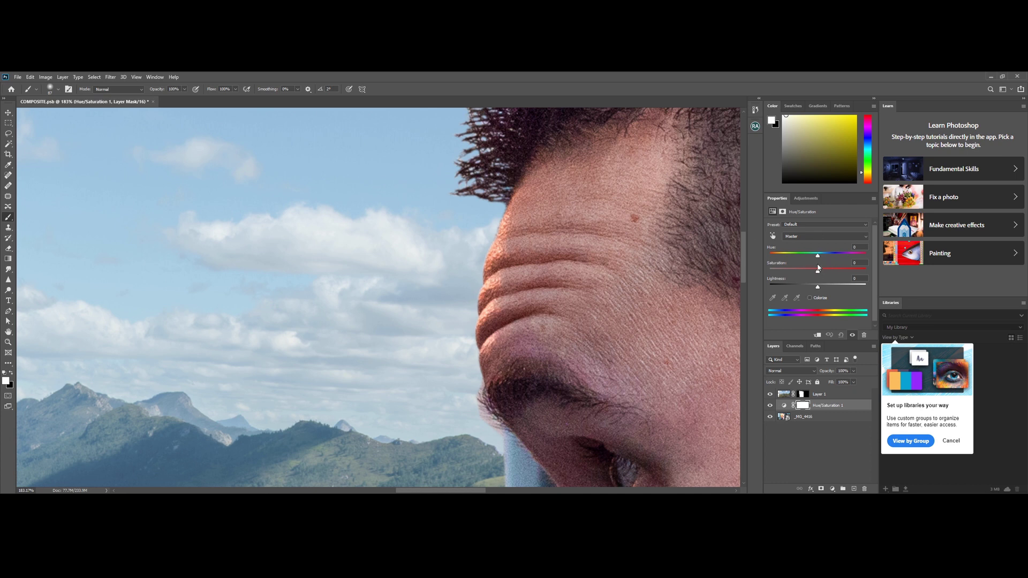
Adjust the Reds to hue +2, saturation -70 and lightness +25 in the Hue/Saturation layer
left_click(801, 237)
left_click(797, 245)
left_click_drag(820, 258, 816, 256)
left_click_drag(823, 288, 830, 288)
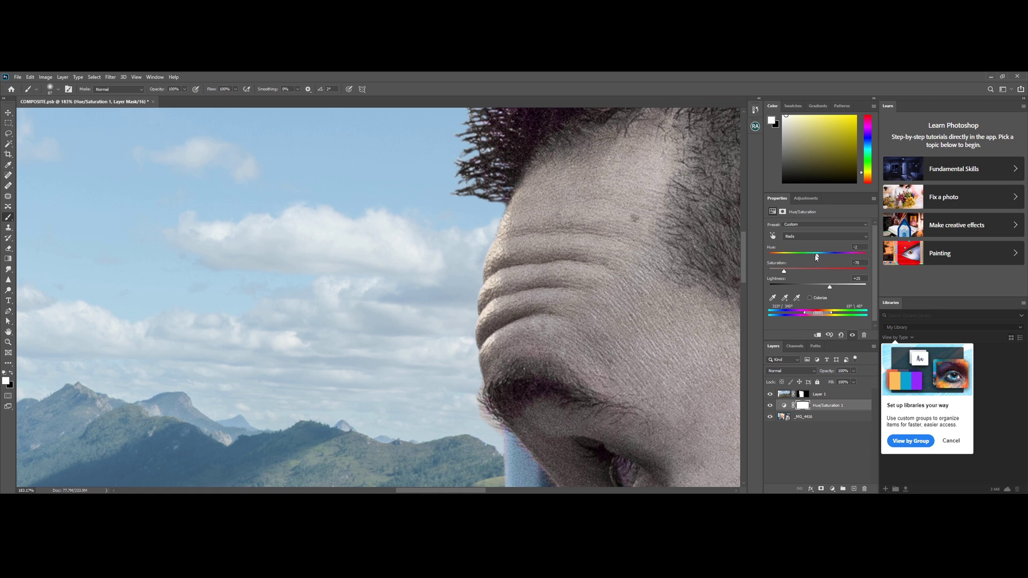
left_click_drag(808, 257, 825, 256)
Invert the Hue/Saturation mask and paint white along the forehead's front edge at 20% opacity and flow
key("ctrl+i")
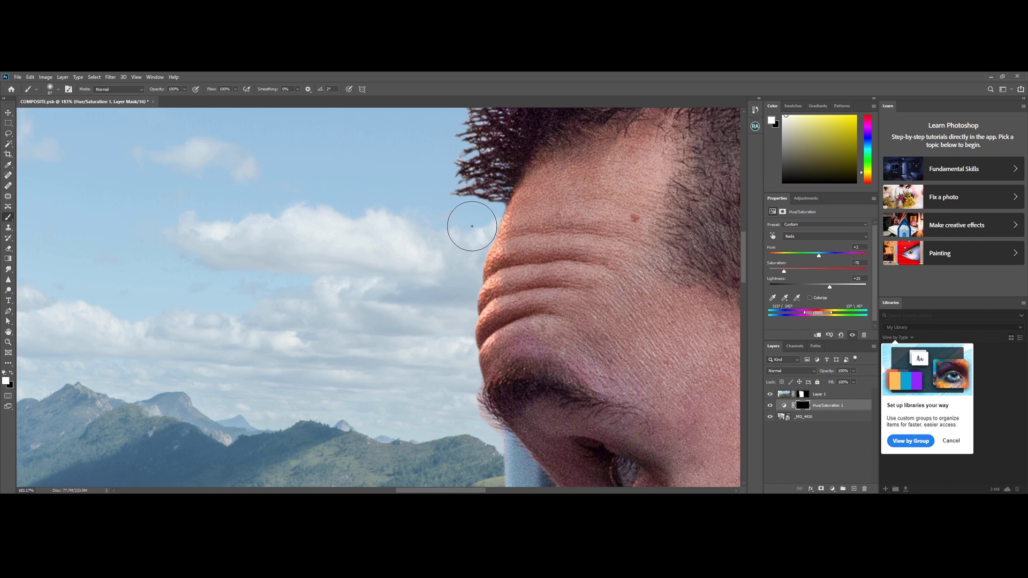
left_click_drag(471, 229, 458, 275)
key("ctrl+z")
key("2")
key("shift+2")
mouse_move(473, 221)
left_mouse_down()
mouse_move(457, 275)
mouse_move(471, 223)
mouse_move(474, 279)
mouse_move(455, 326)
mouse_move(480, 432)
mouse_move(463, 442)
mouse_move(450, 269)
mouse_move(461, 238)
mouse_move(455, 283)
mouse_move(491, 179)
left_mouse_up()
key("x")
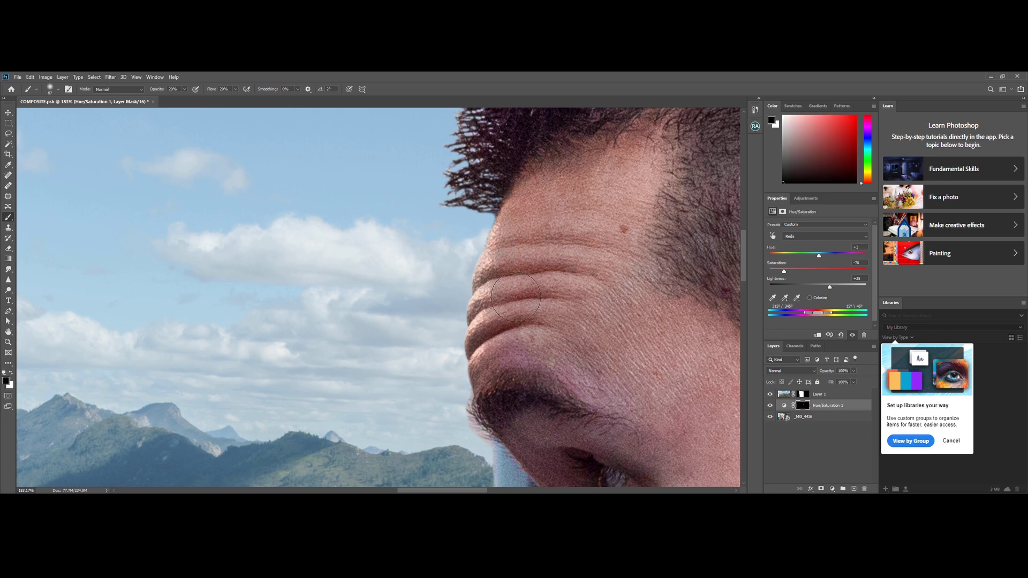
key("x")
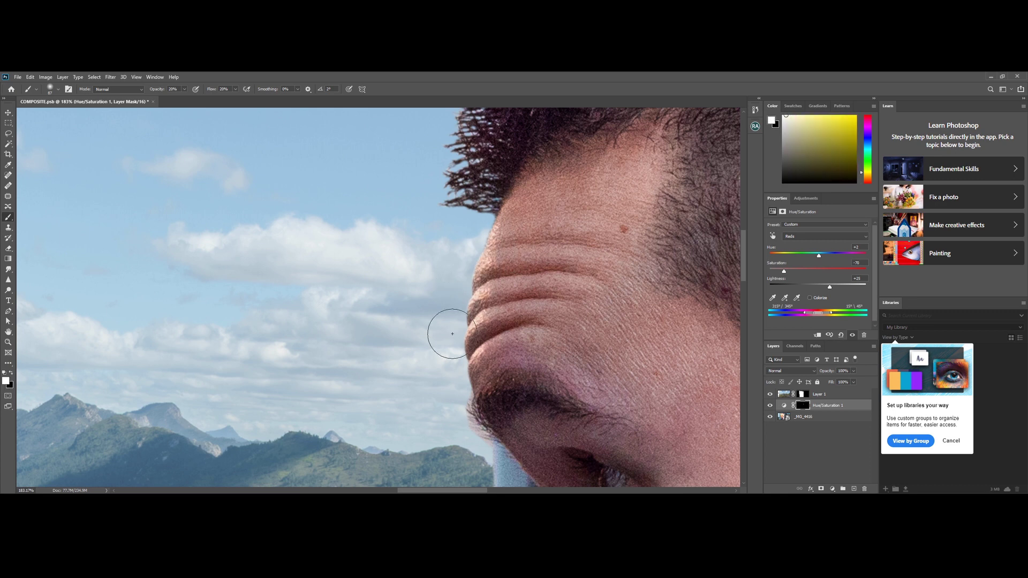
Paint white on the Hue/Saturation mask over the orange highlight below the eye at 10% opacity and flow
left_click_drag(465, 423, 388, 191)
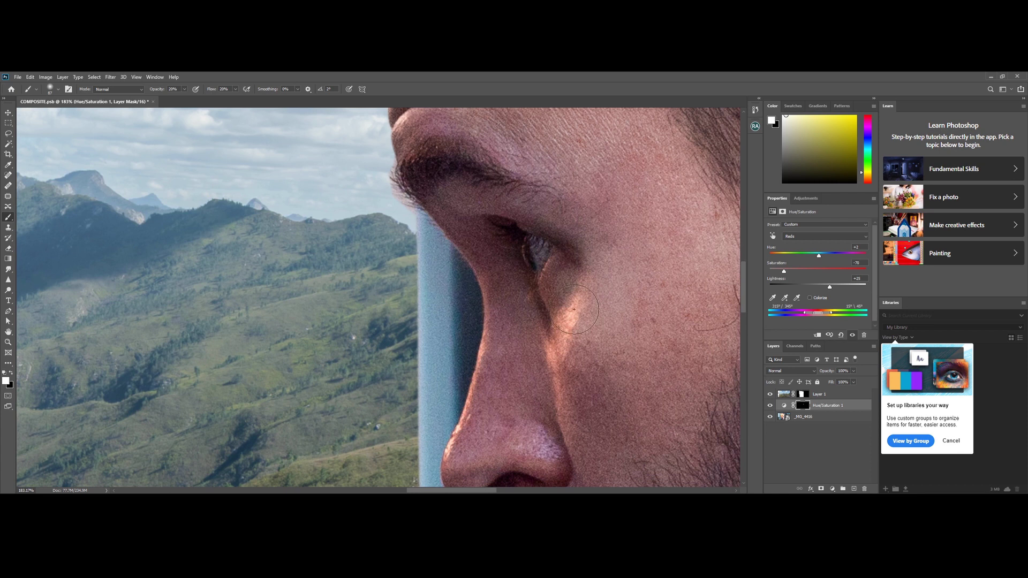
key("1")
key("shift+1")
mouse_move(566, 326)
left_mouse_down()
mouse_move(557, 340)
mouse_move(583, 295)
mouse_move(551, 352)
left_mouse_up()
Paint the Hue/Saturation mask along the front edge of the nose, reducing the brush size for the narrow highlight
scroll(466, 158, "down", 4)
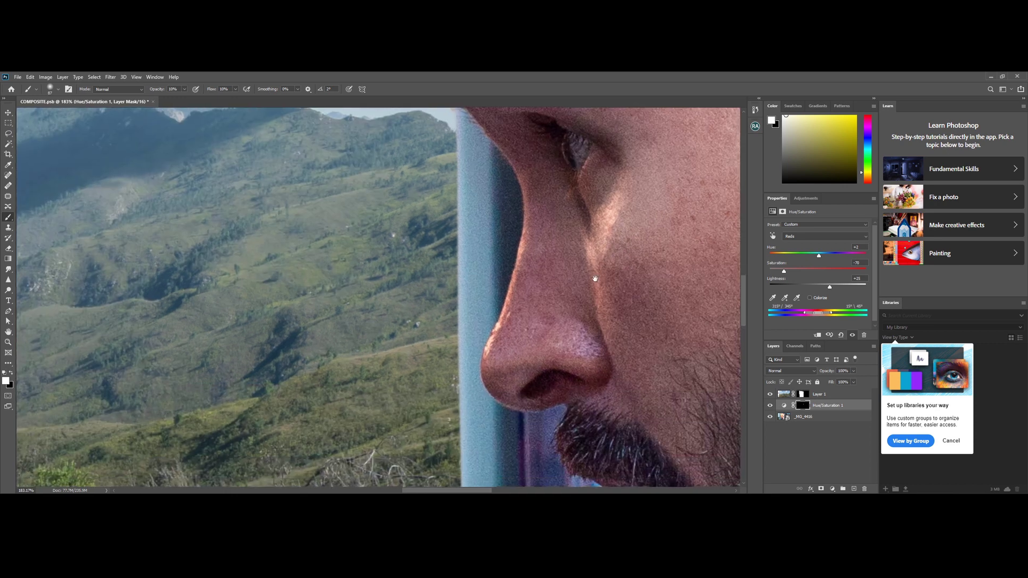
left_click_drag(523, 244, 496, 252)
key("bracketleft")
key("bracketleft")
key("bracketleft")
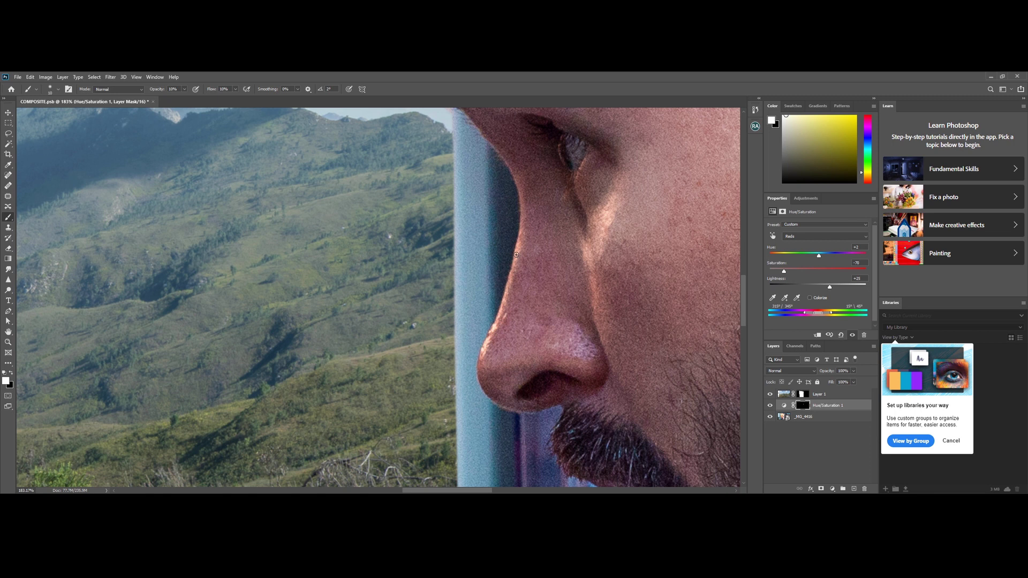
Paint white on the Hue/Saturation mask over the reddish front of the beard near the mouth, using a larger brush
left_click_drag(532, 363, 336, 159)
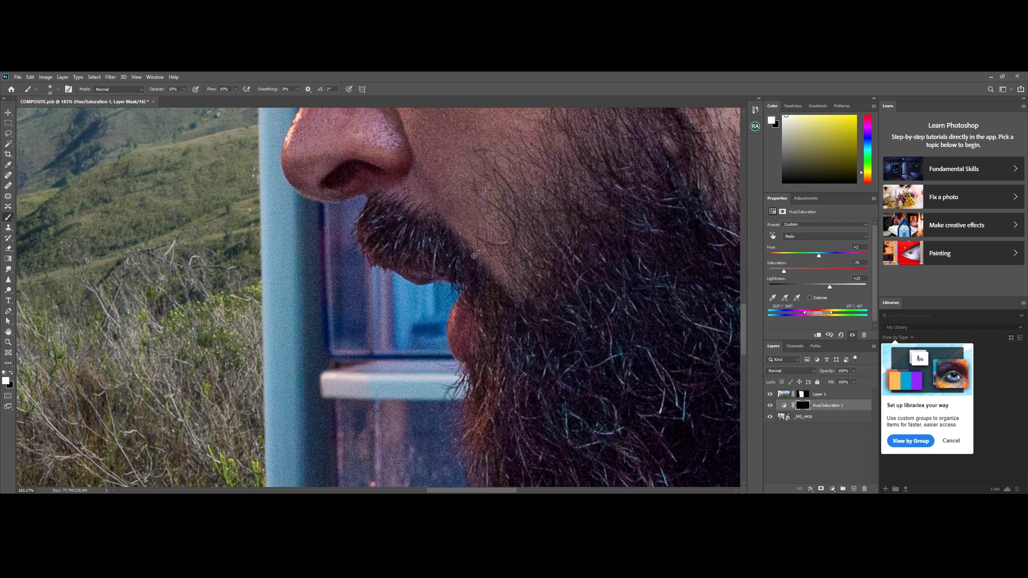
key("bracketright")
key("bracketright")
key("bracketright")
key("bracketleft")
key("x")
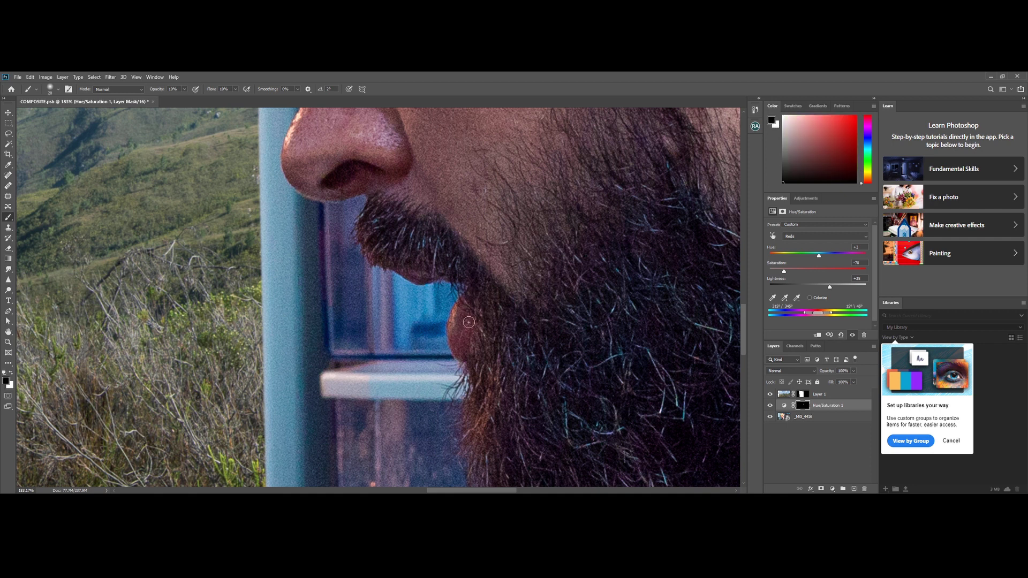
key("x")
mouse_move(509, 369)
left_mouse_down()
mouse_move(470, 255)
mouse_move(483, 286)
left_mouse_up()
left_click_drag(469, 271, 443, 246)
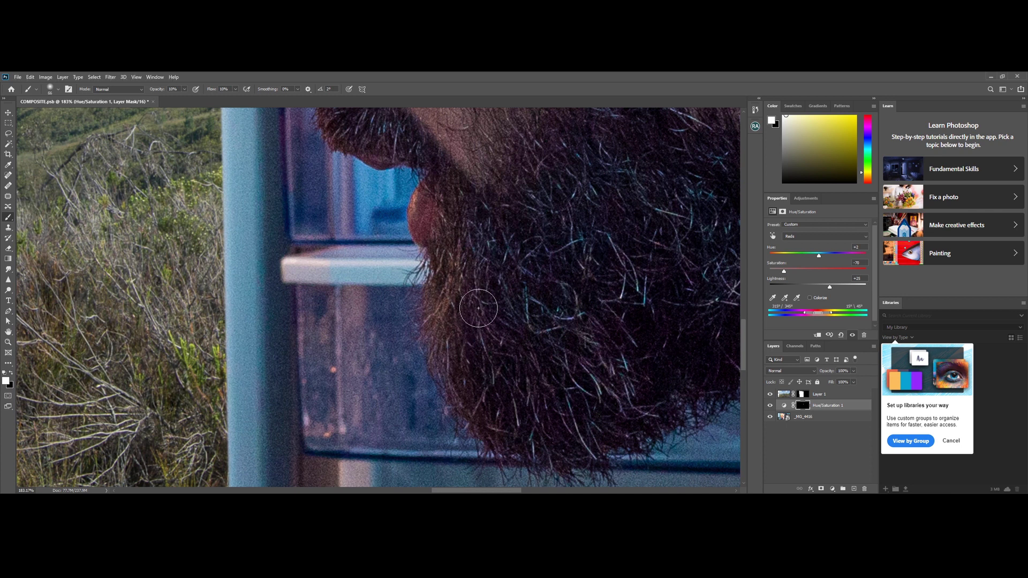
Touch up the Hue/Saturation mask with black on the forehead and compare the face with the adjustment off and on
key("ctrl+0")
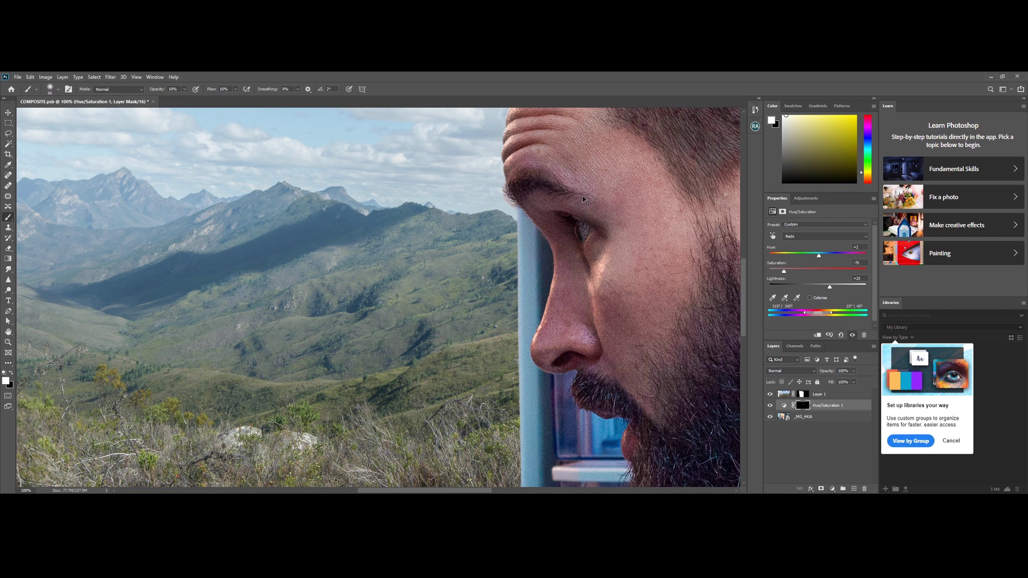
left_click_drag(563, 262, 580, 374)
key("x")
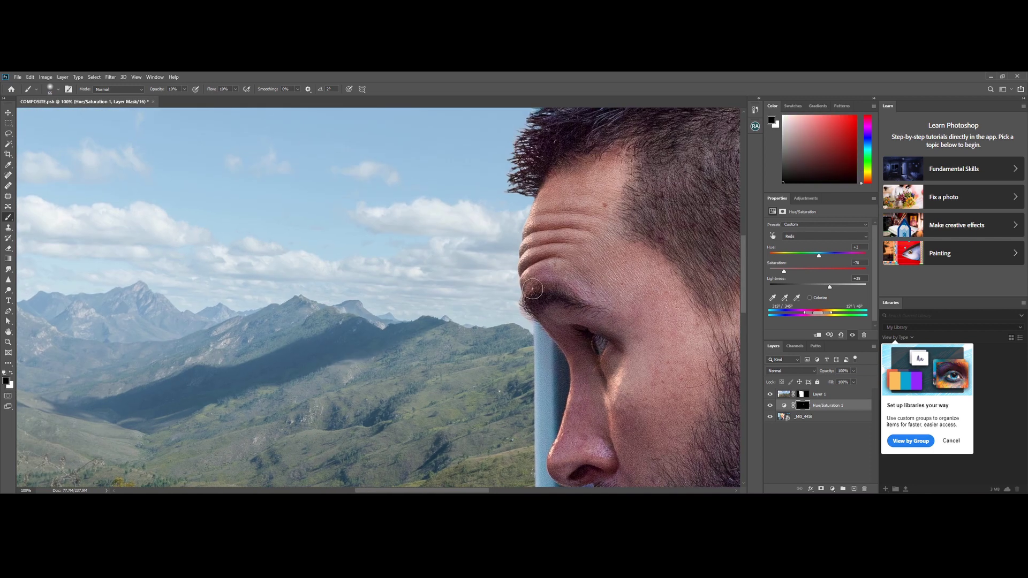
left_click_drag(616, 304, 620, 325)
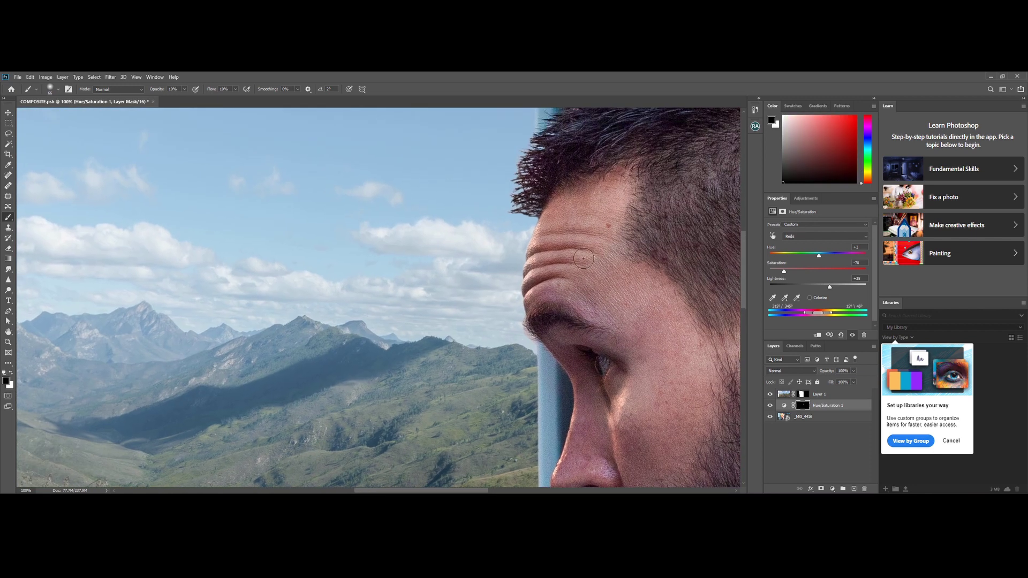
left_click_drag(547, 279, 542, 290)
left_click(770, 405)
left_click(770, 406)
left_click(770, 406)
left_click(771, 407)
Select the landscape layer's mask and paint around the front eyebrow hairs with a very small brush
left_click(802, 396)
key("z")
left_click_drag(506, 326, 574, 327)
mouse_move(621, 353)
left_mouse_down()
mouse_move(537, 325)
mouse_move(388, 298)
left_mouse_up()
key("b")
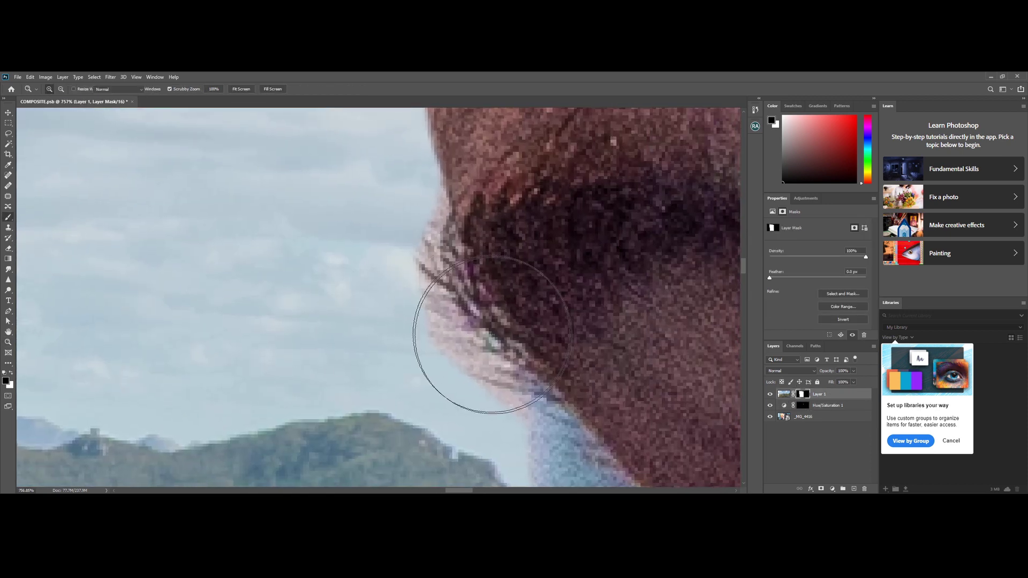
mouse_move(467, 338)
left_mouse_down()
mouse_move(482, 337)
mouse_move(366, 334)
left_mouse_up()
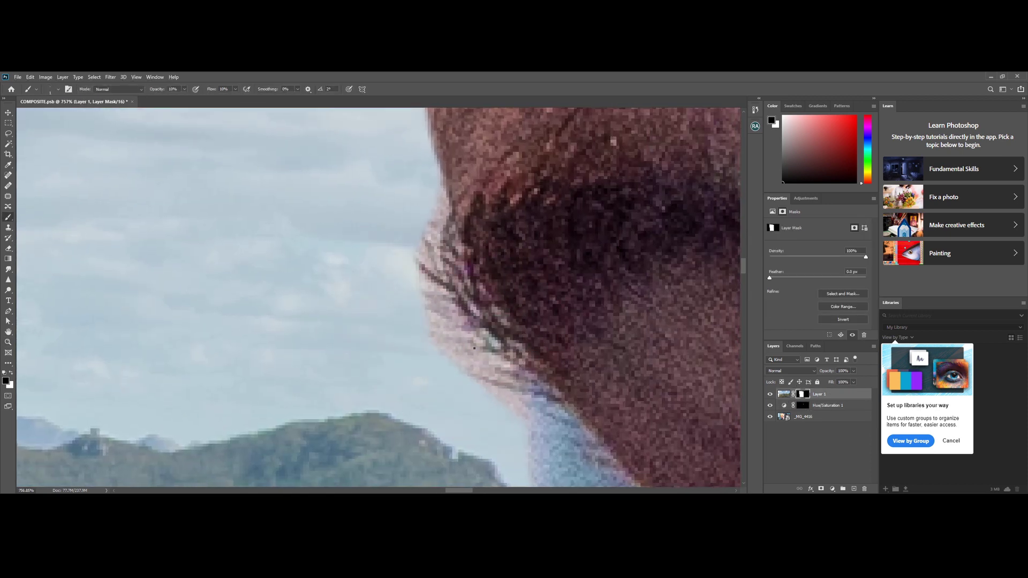
mouse_move(444, 353)
left_mouse_down()
mouse_move(468, 354)
mouse_move(403, 342)
mouse_move(440, 203)
left_mouse_up()
Set the brush flow to 60% and paint the landscape mask white below the eyebrow hairs beside the fridge frame
key("4")
key("shift+6")
key("shift+6")
key("x")
key("x")
key("x")
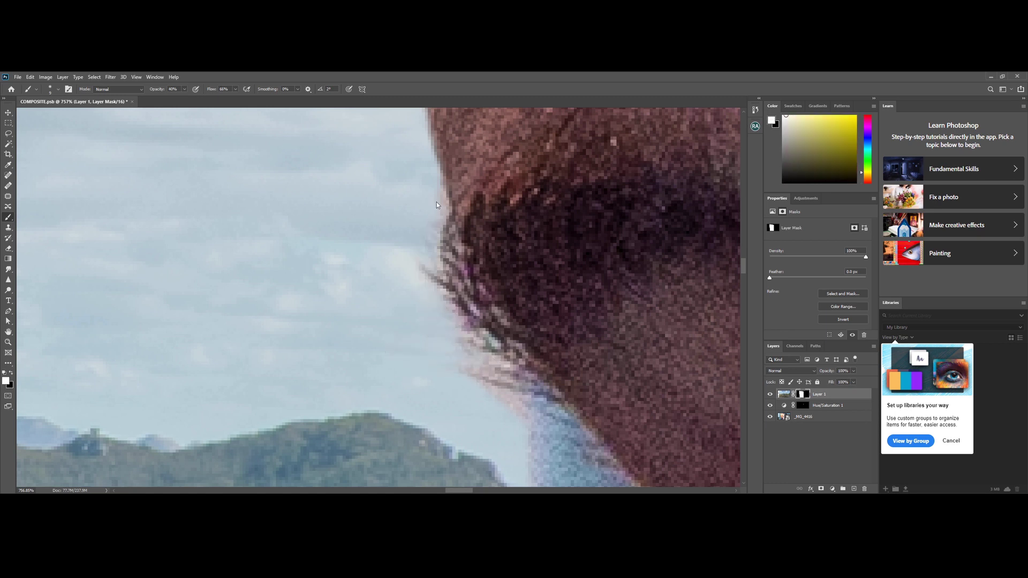
left_click_drag(519, 402, 501, 422)
key("z")
key("ctrl+0")
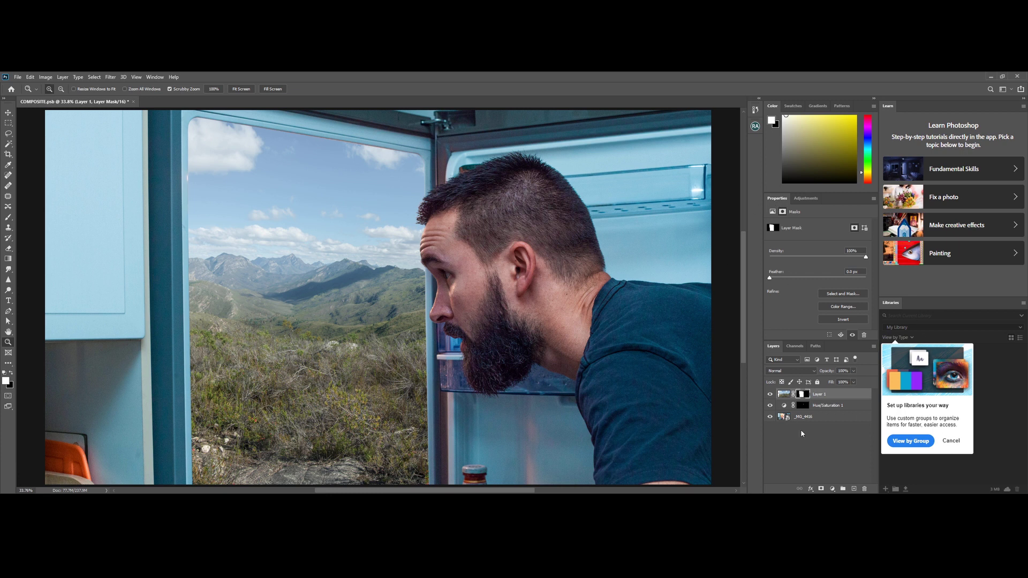
Add a Curves adjustment layer above the landscape layer and raise the RGB curve's upper midtones to brighten the image
left_click(833, 489)
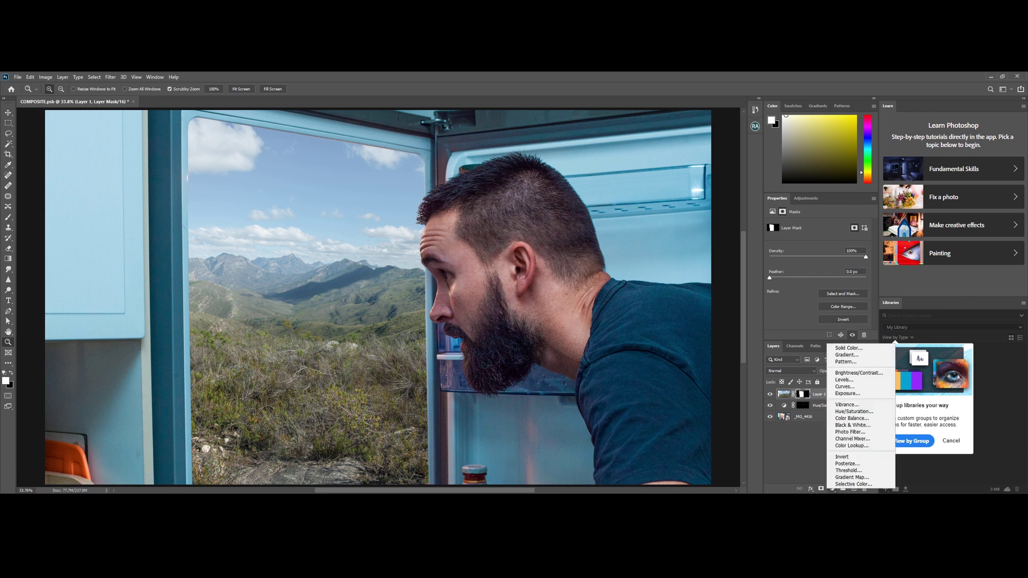
left_click(857, 390)
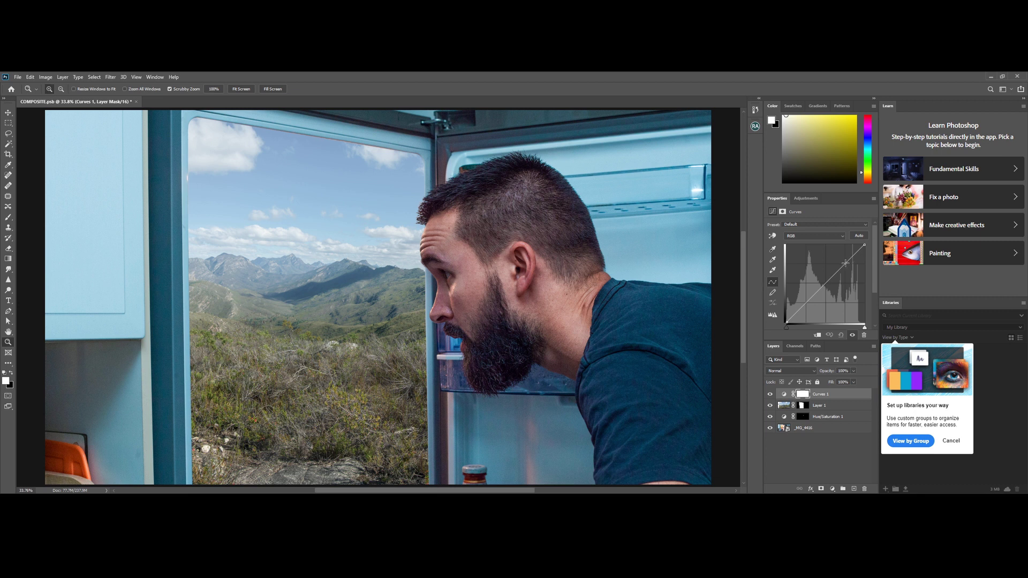
left_click_drag(846, 265, 834, 260)
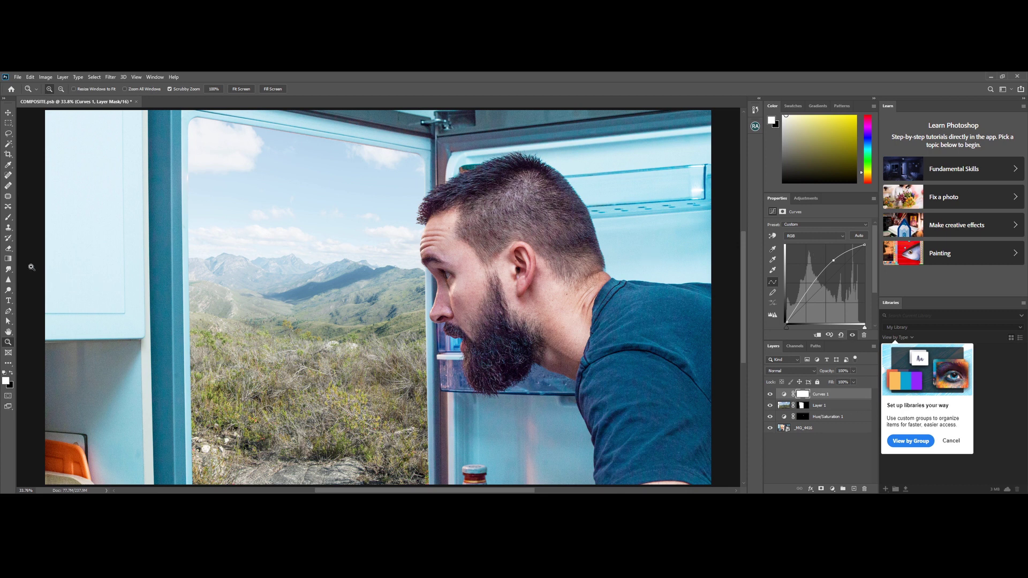
Set up a radial gradient with white and black colour stops and try it on the Curves mask from the man's face toward the landscape
left_click(11, 258)
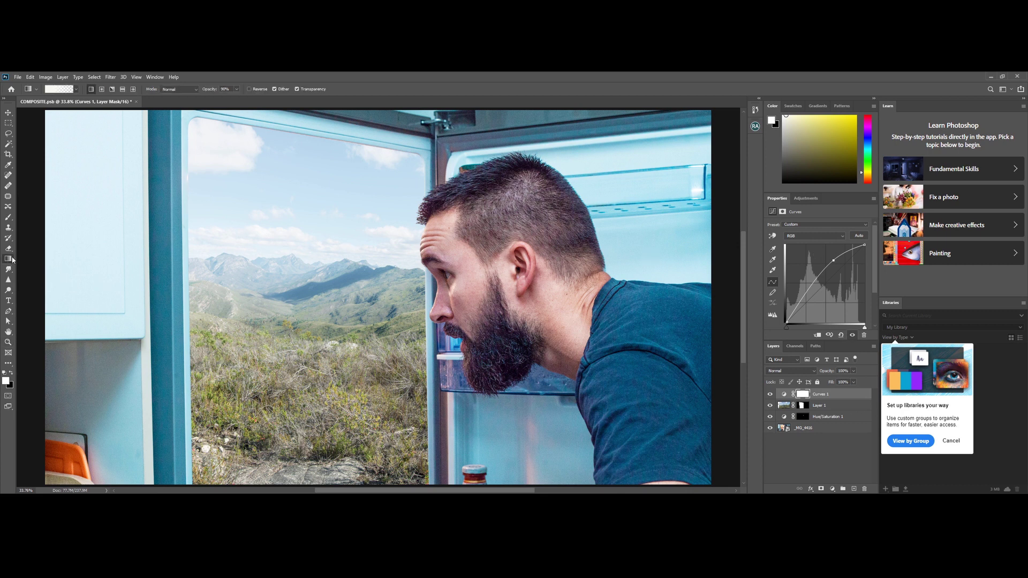
left_click(102, 90)
left_click(59, 89)
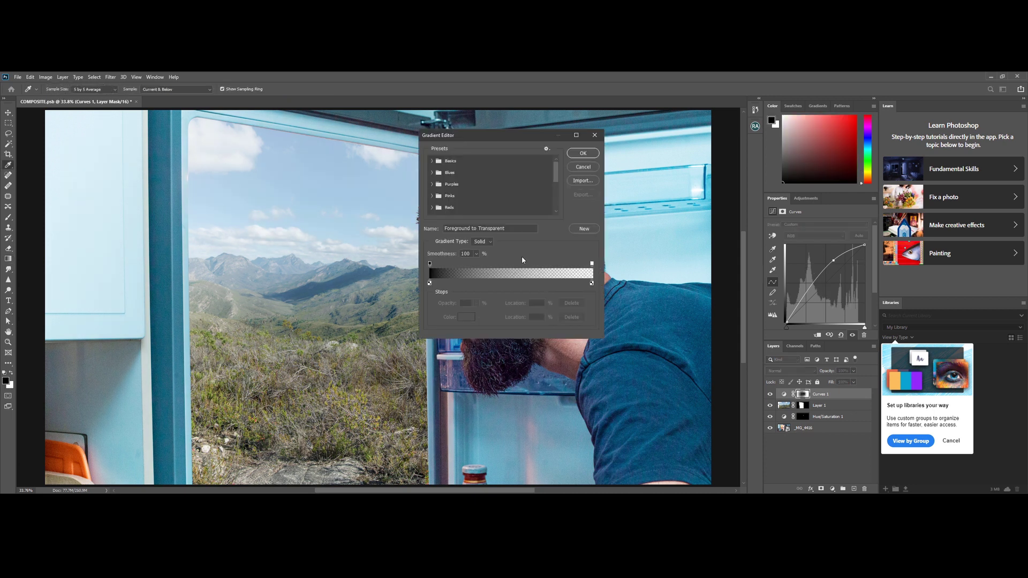
left_click(430, 283)
double_click(430, 283)
left_click_drag(280, 213, 191, 140)
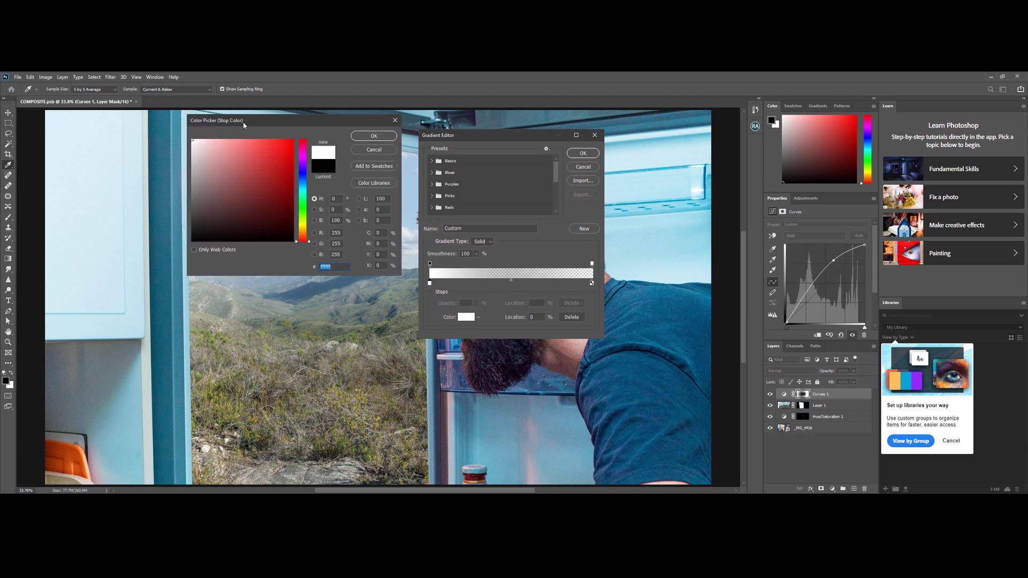
left_click(361, 136)
double_click(591, 283)
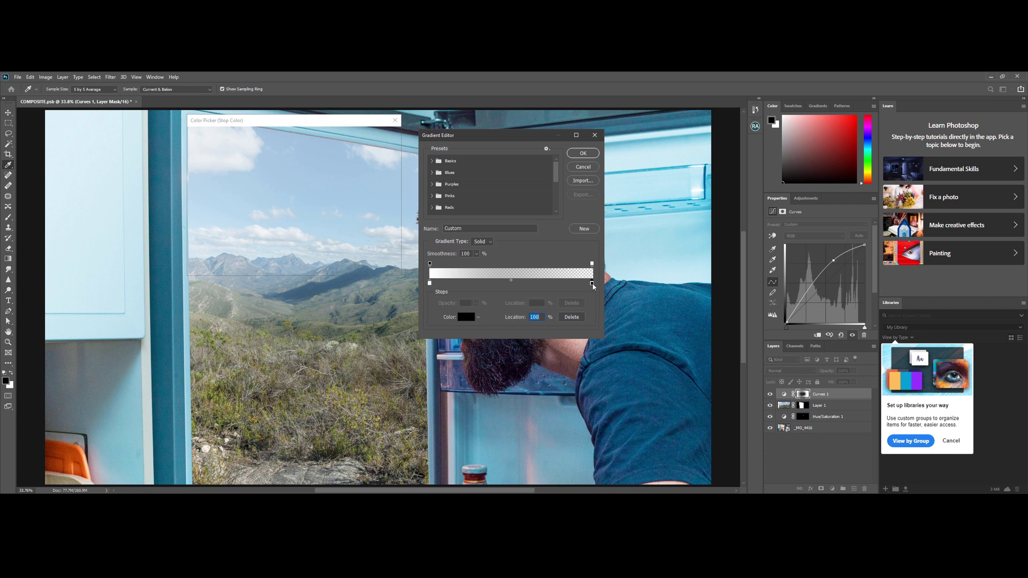
left_click(383, 154)
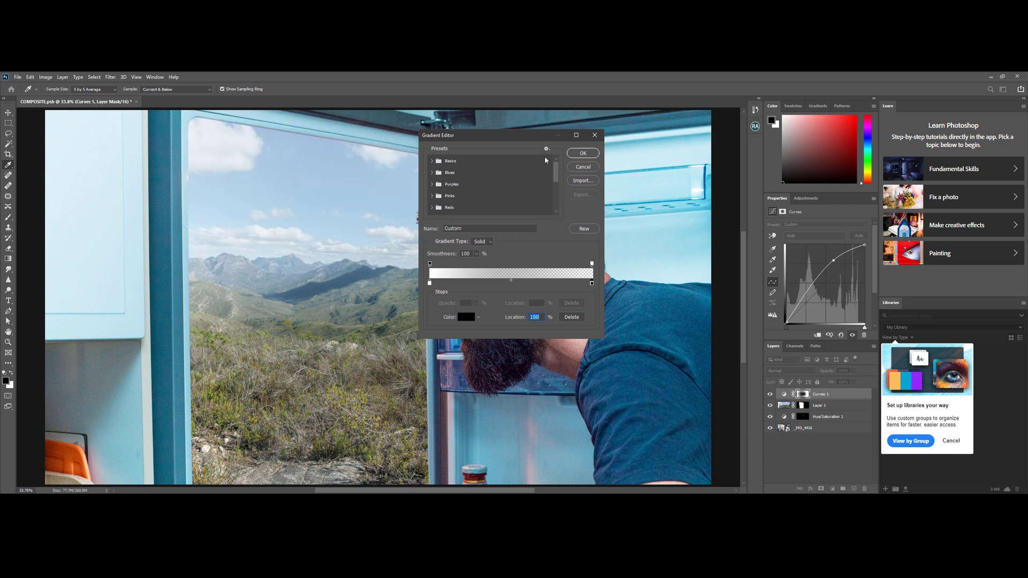
left_click(582, 153)
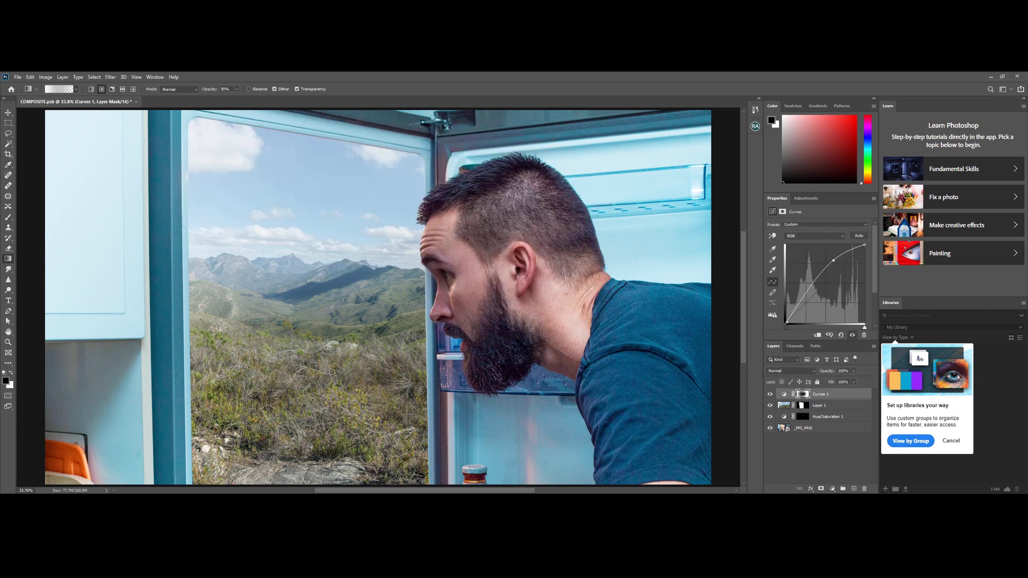
left_click_drag(461, 284, 353, 283)
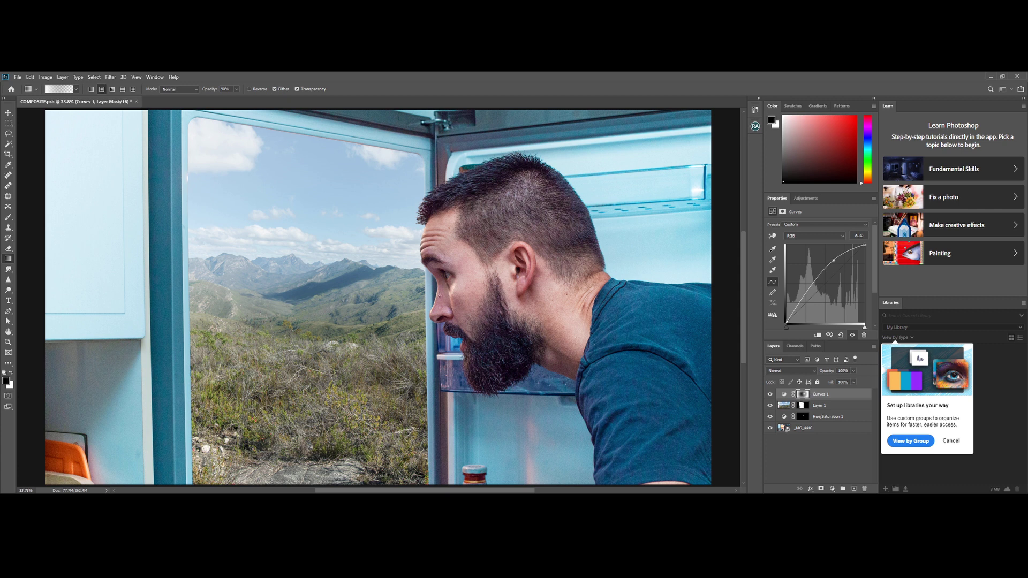
left_click_drag(440, 294, 257, 290)
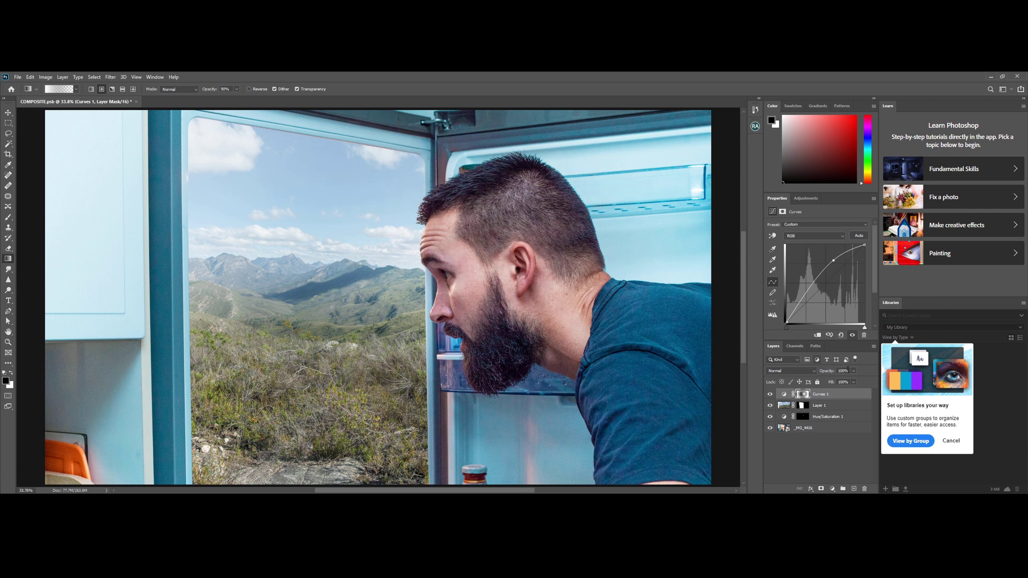
Move the Curves adjustment directly above the fridge photo layer, clip it to that layer, and compare the image with it off and on
left_click_drag(841, 395, 819, 432)
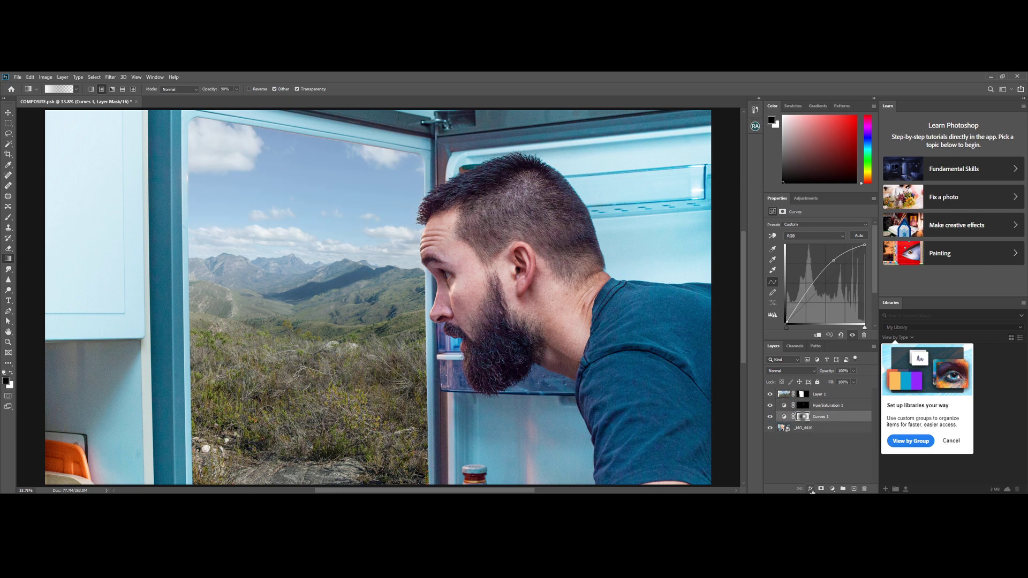
left_click(818, 335)
left_click(770, 418)
left_click(770, 417)
left_click(770, 417)
left_click(771, 417)
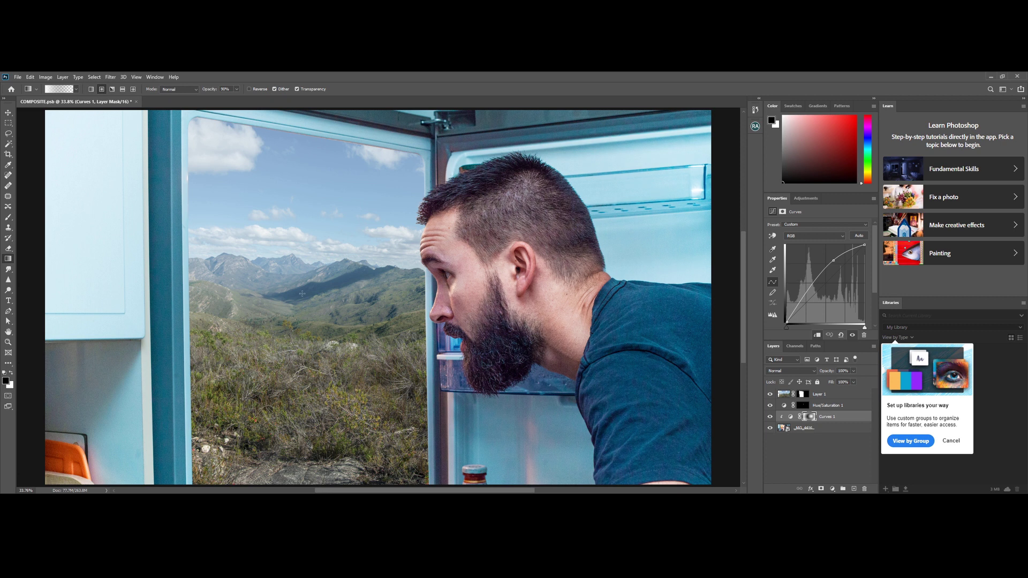
Undo the gradients on the Curves mask and set the gradient's end opacity stop to 100% for a solid white-to-black blend
key("ctrl+z")
left_click(59, 89)
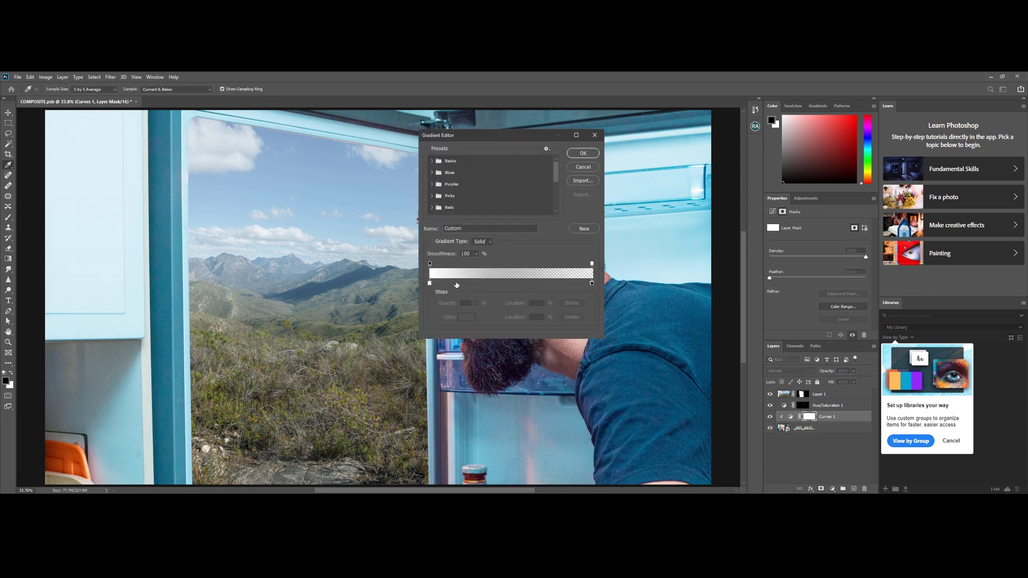
left_click(430, 283)
left_click(592, 263)
left_click(476, 303)
left_click_drag(476, 316, 579, 316)
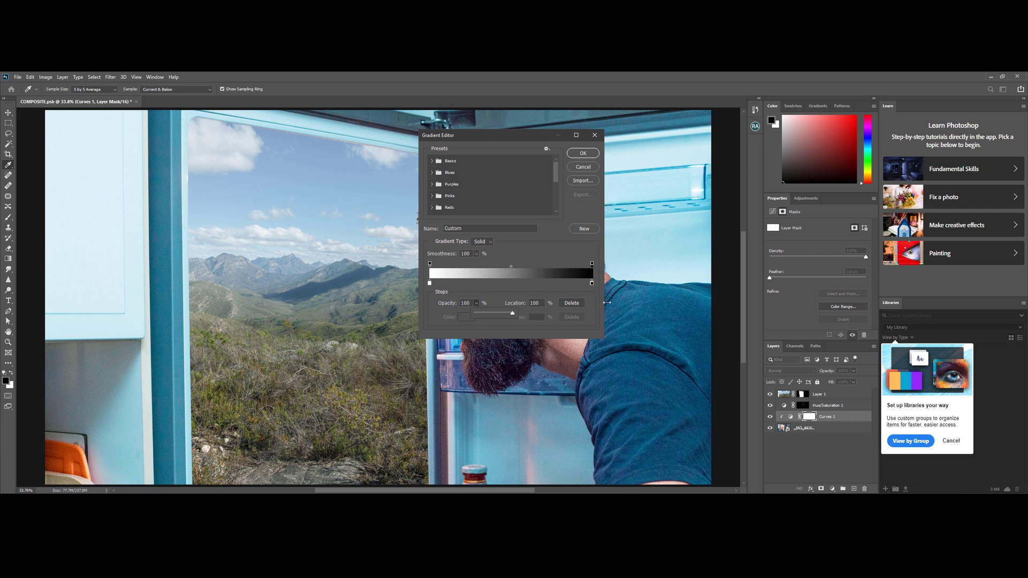
left_click(583, 152)
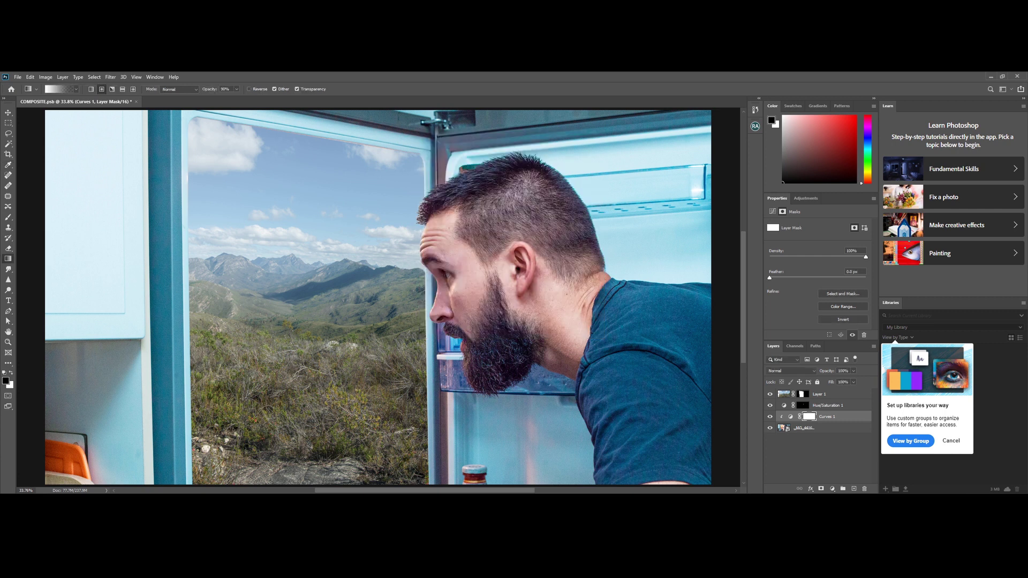
Draw a radial gradient on the Curves mask outward from the man's cheek so only his face area is brightened
left_click_drag(520, 275, 338, 275)
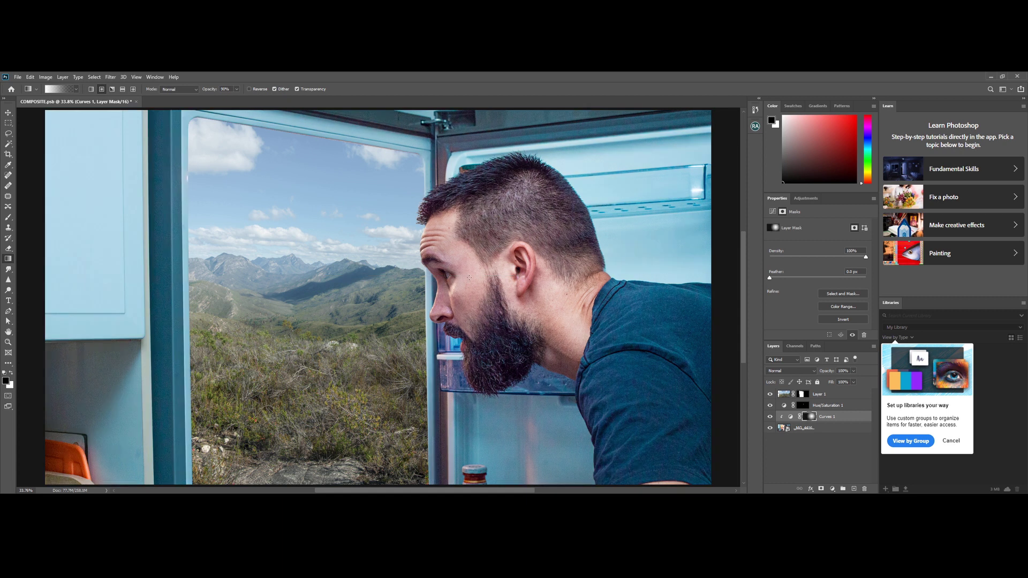
left_click_drag(469, 278, 376, 281)
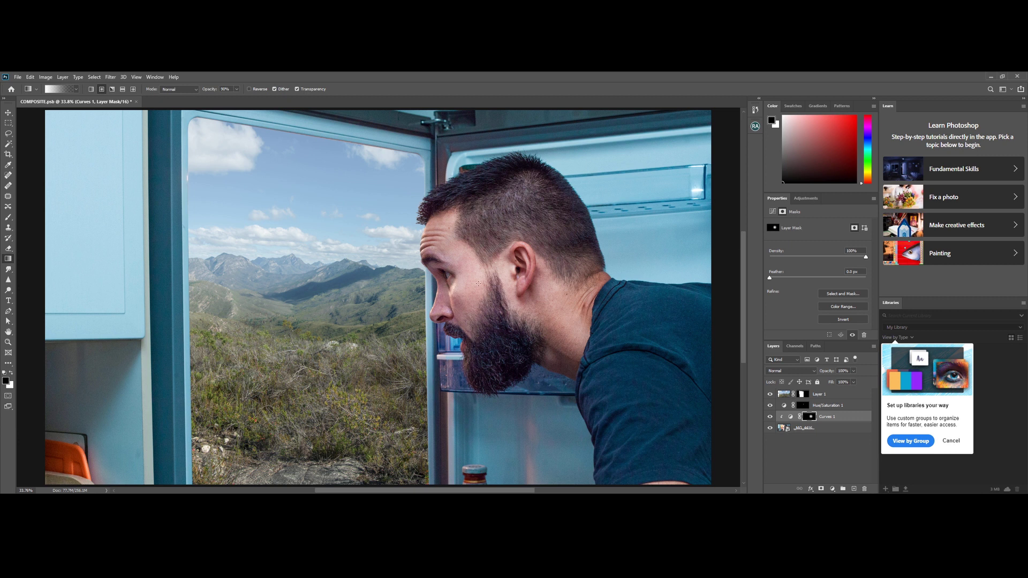
left_click_drag(479, 283, 308, 284)
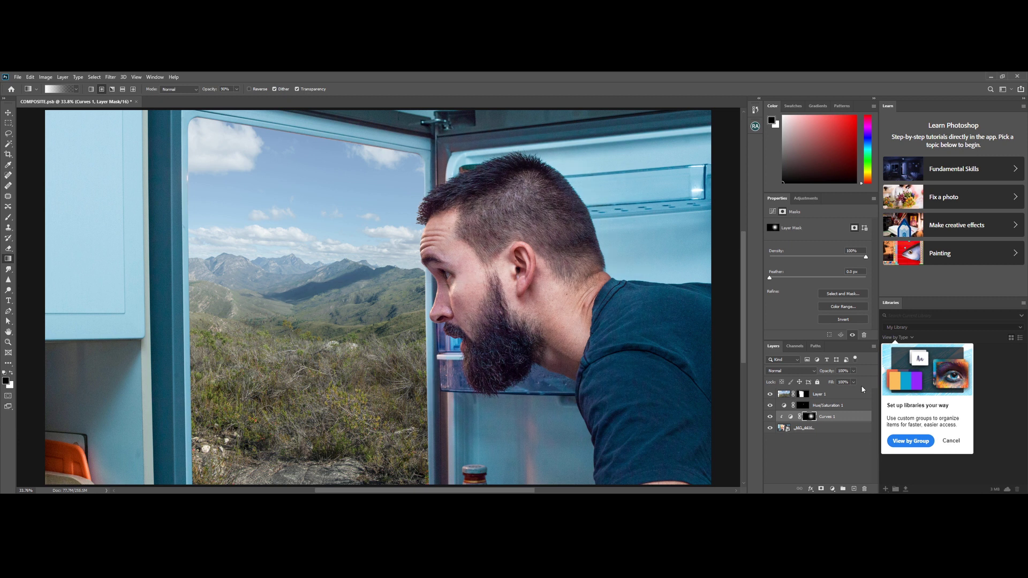
Add a second Curves adjustment clipped above the first and pull its RGB white point far down to darken the fridge photo
left_click(822, 396)
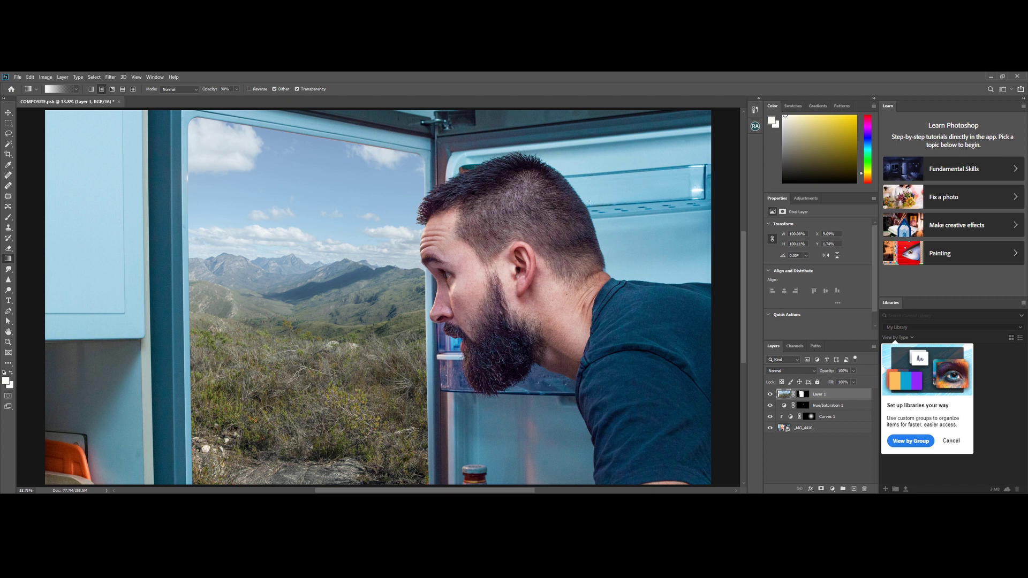
left_click(833, 489)
left_click(868, 386)
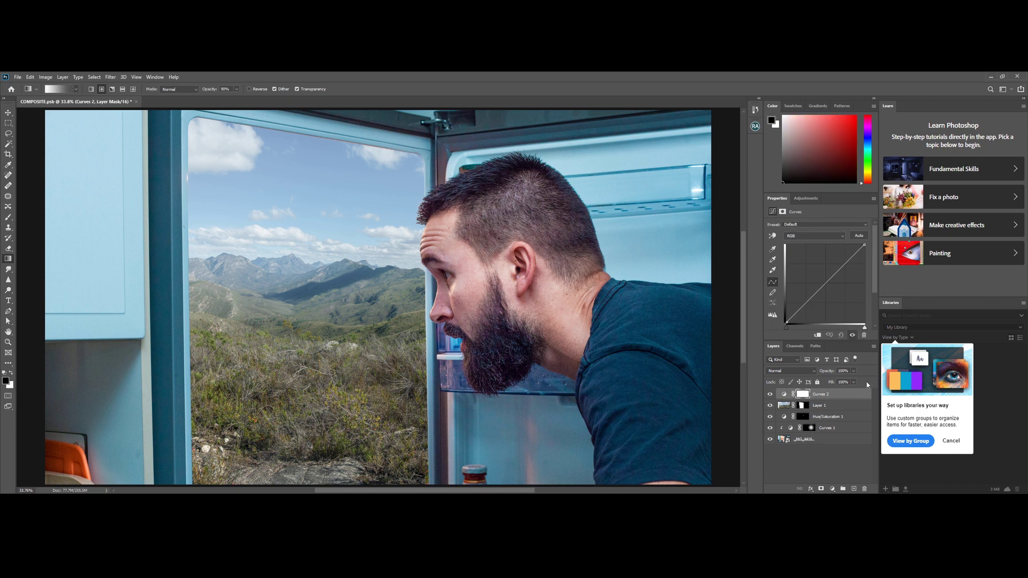
left_click_drag(845, 397, 844, 420)
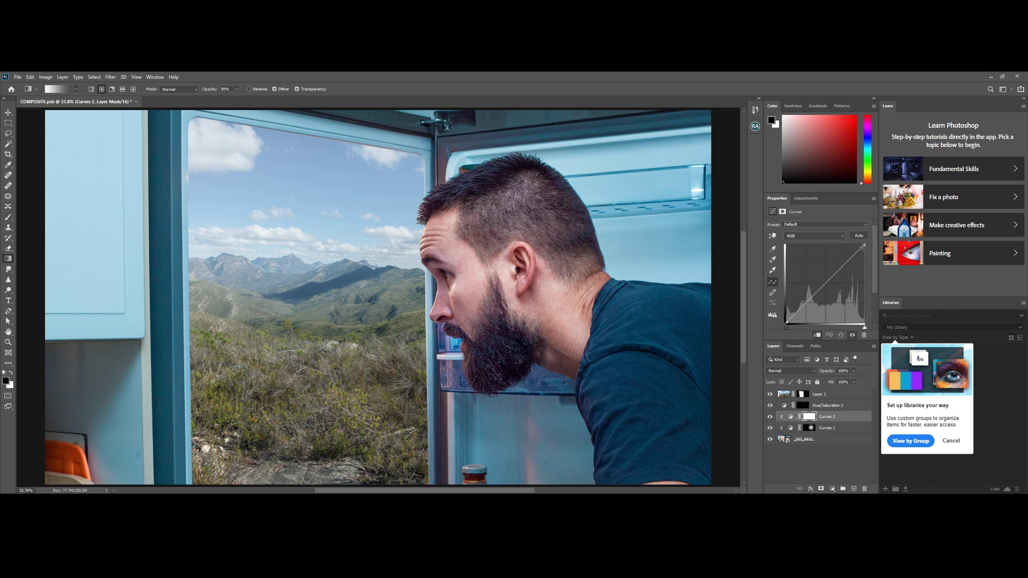
left_click_drag(864, 246, 876, 307)
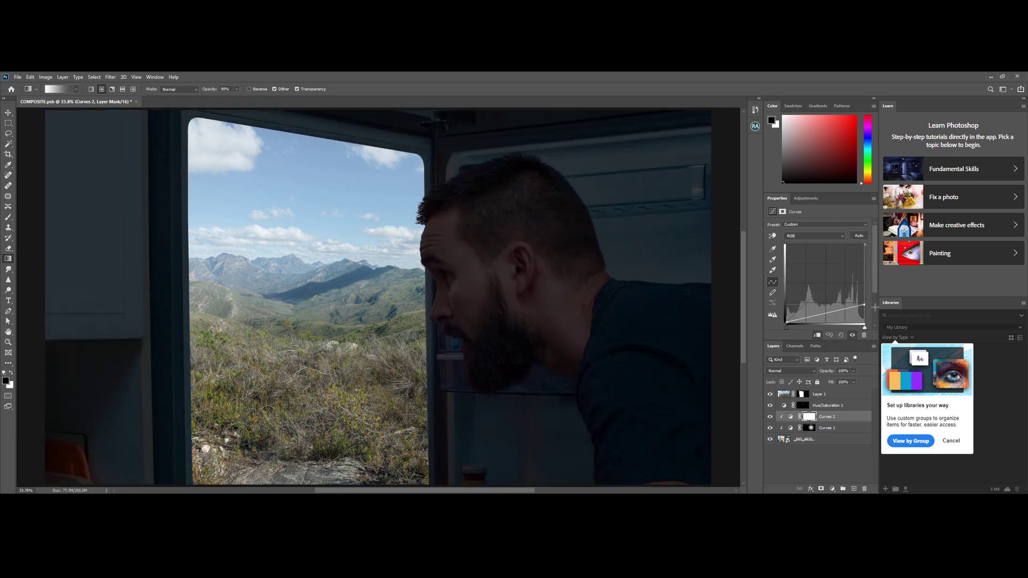
Draw a linear white-to-black gradient on the second Curves mask from the man's back toward his face, darkening only the area behind him
left_click(91, 89)
left_click_drag(693, 286, 477, 281)
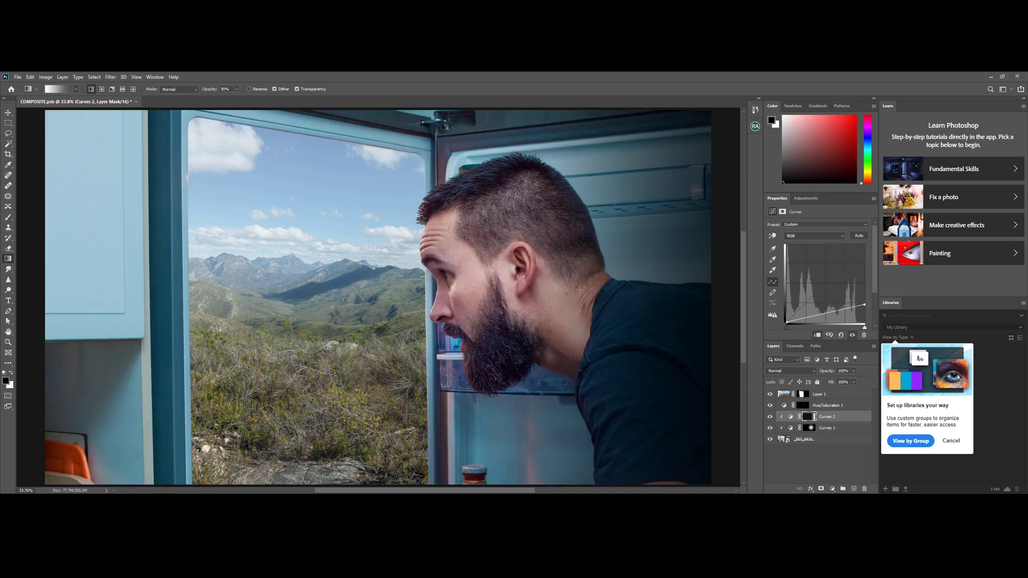
left_click_drag(710, 288, 449, 284)
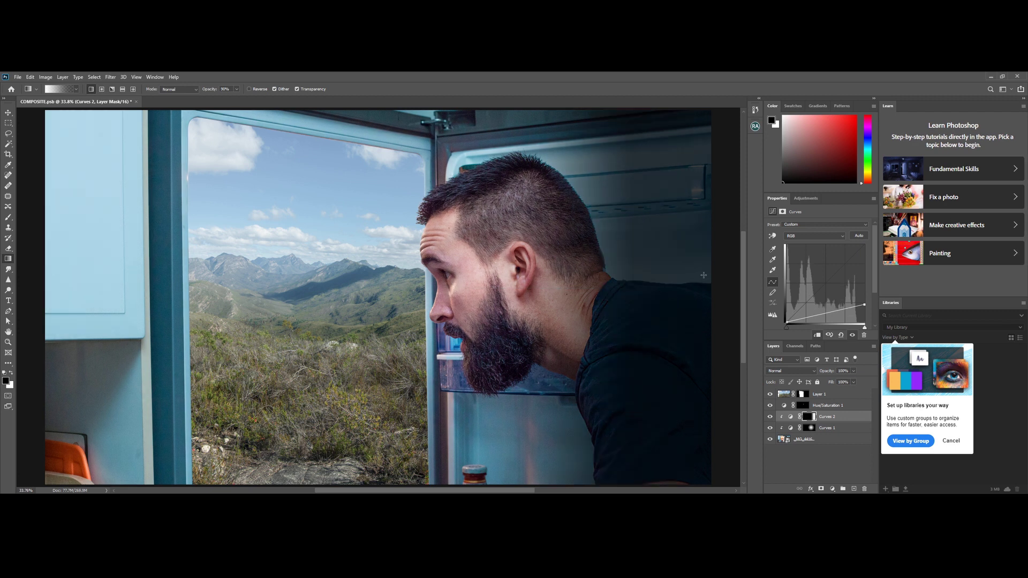
left_click_drag(677, 288, 504, 288)
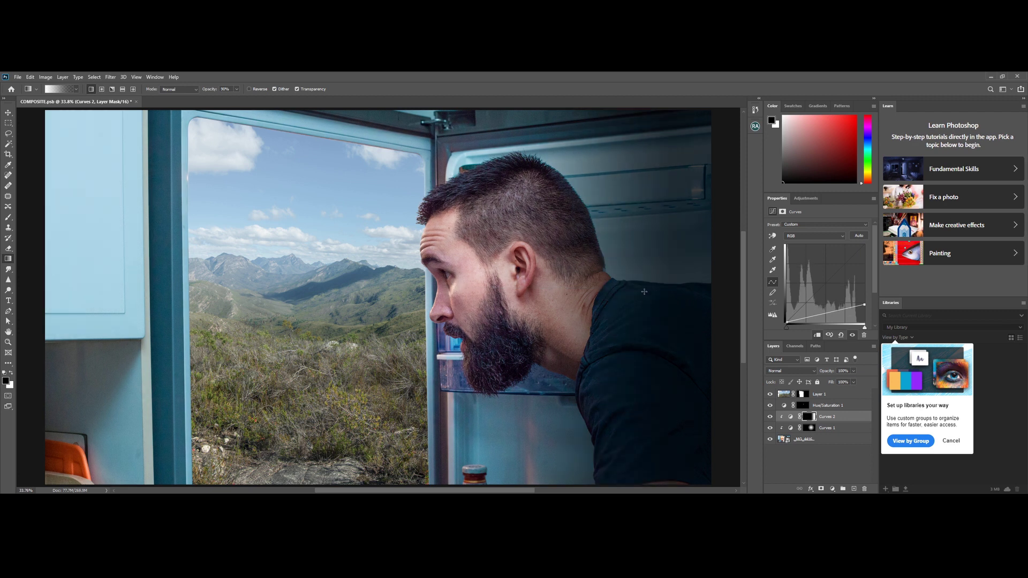
left_click_drag(646, 292, 517, 291)
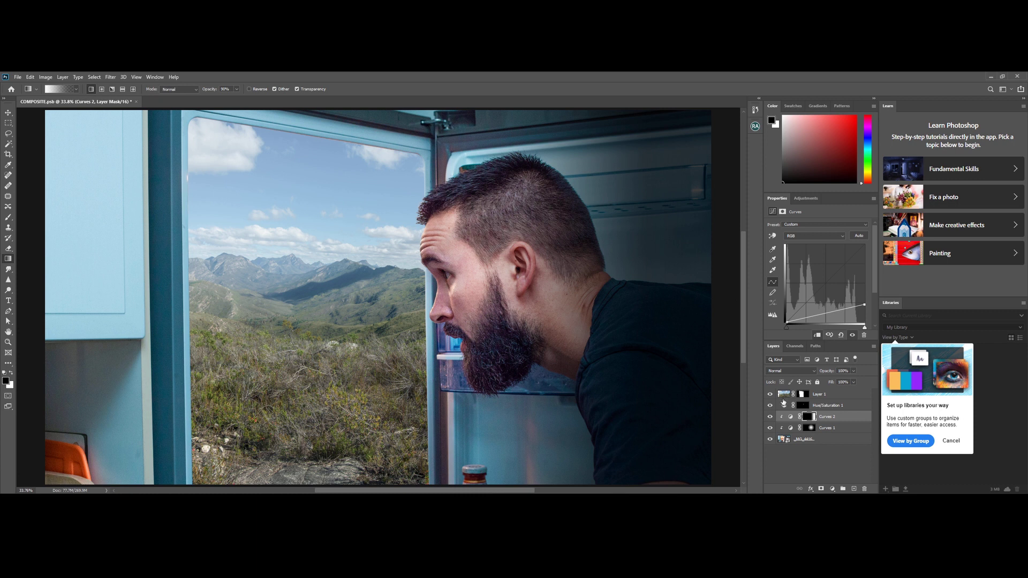
Add a third Curves adjustment with a strongly lowered RGB white point and mask it with a linear gradient to darken the outer fridge door side
left_click(832, 489)
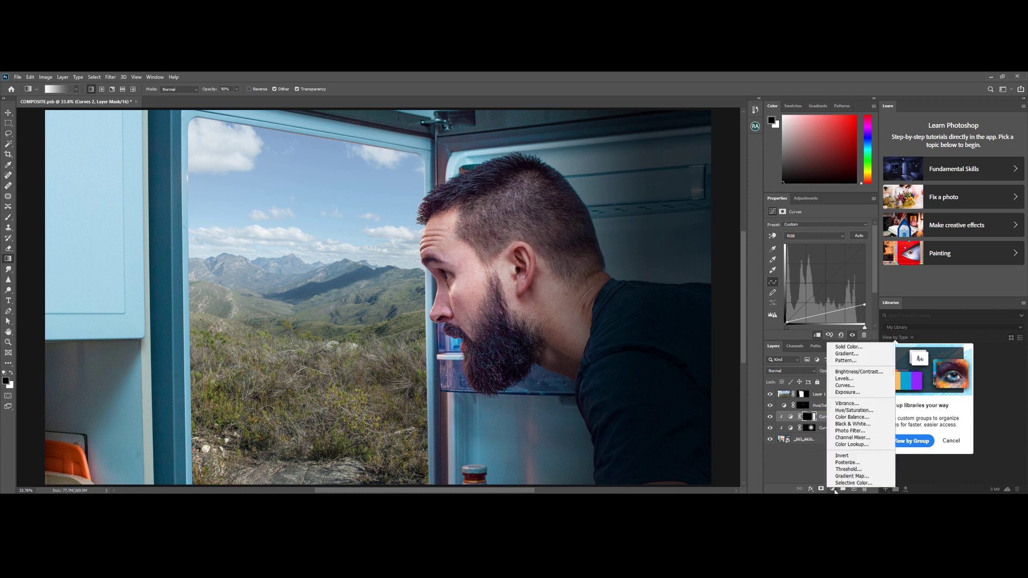
left_click(861, 387)
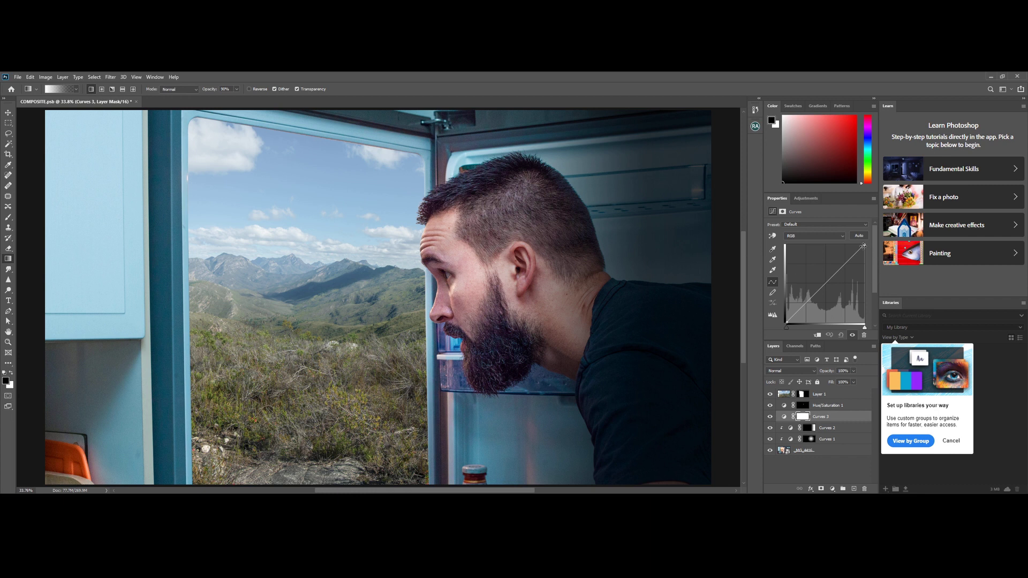
left_click_drag(865, 245, 872, 305)
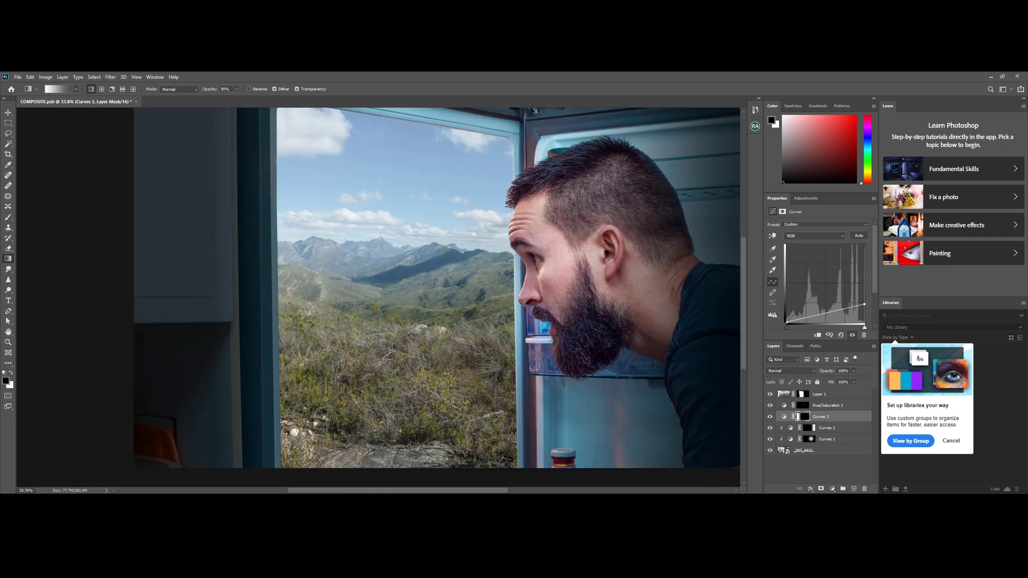
left_click_drag(256, 296, 161, 296)
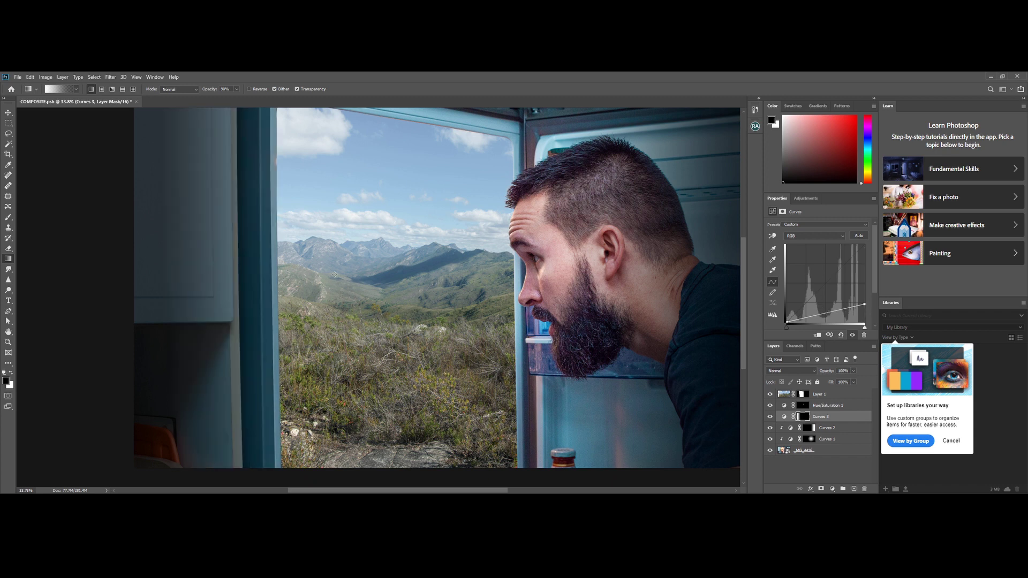
key("ctrl+0")
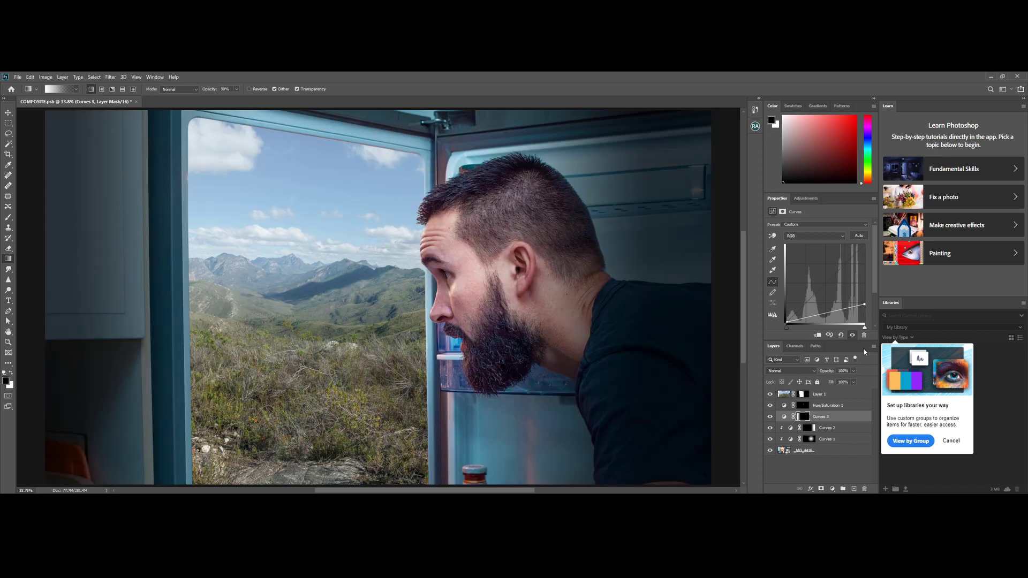
Redraw the linear gradient on the second Curves mask from the man's neck toward his face to extend the shadow over his head
left_click(809, 428)
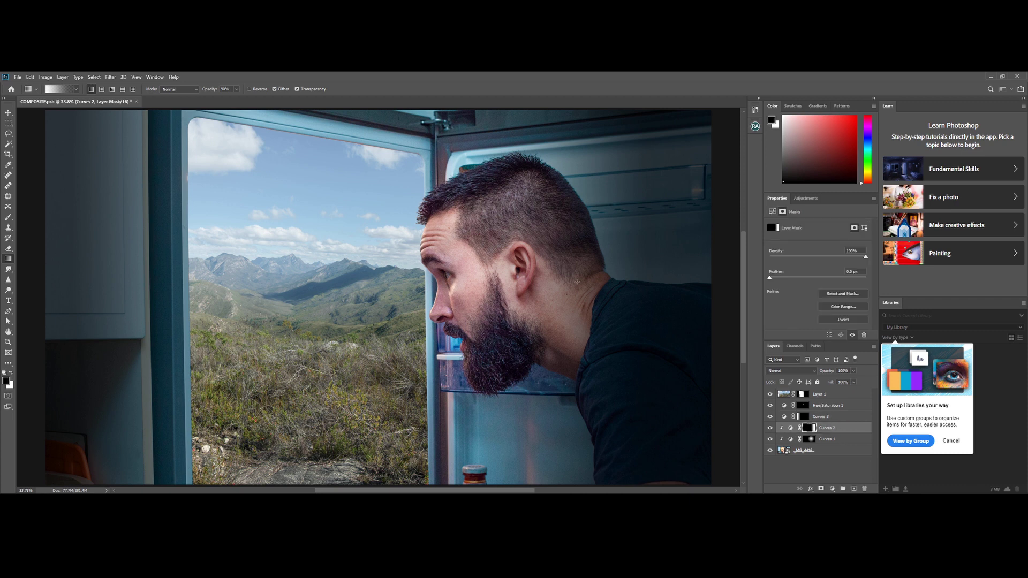
left_click_drag(606, 271, 455, 271)
left_click_drag(593, 280, 455, 280)
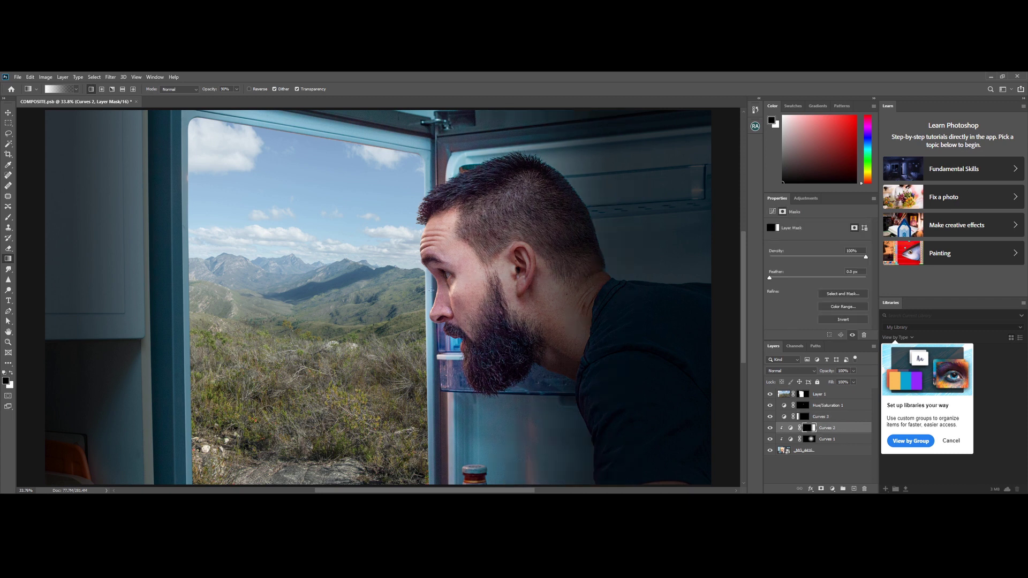
left_click_drag(604, 267, 529, 252)
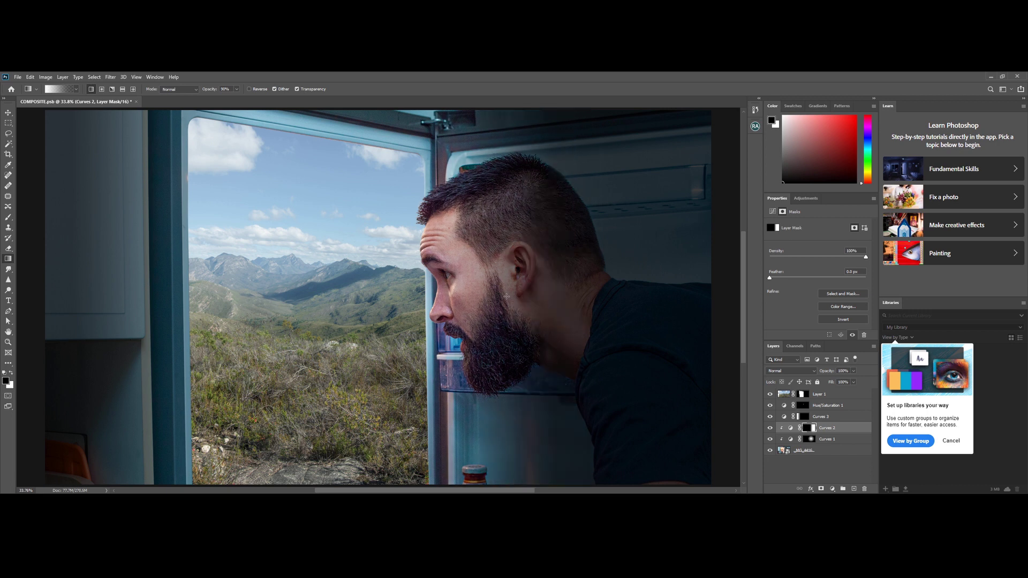
Tighten the radial gradient on the first Curves mask around the face and save the composite, leaving the landscape layer selected
key("alt+bracketleft")
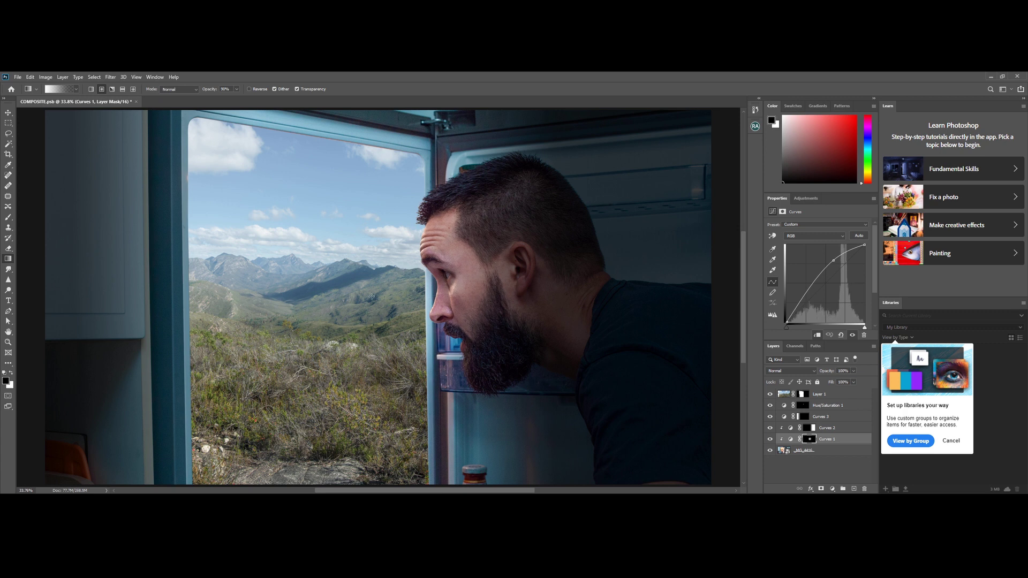
key("alt+bracketright")
key("ctrl+s")
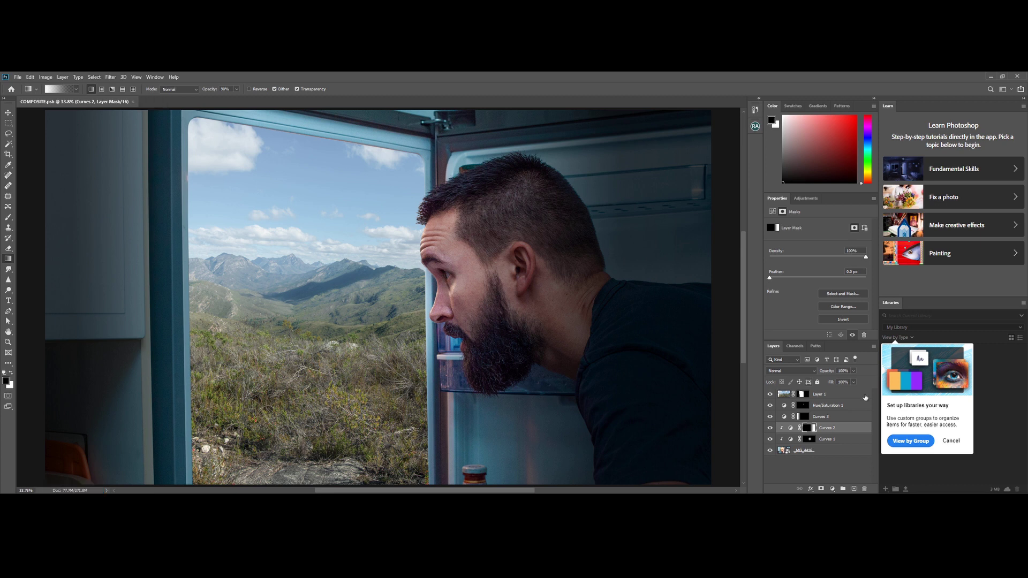
left_click(851, 397)
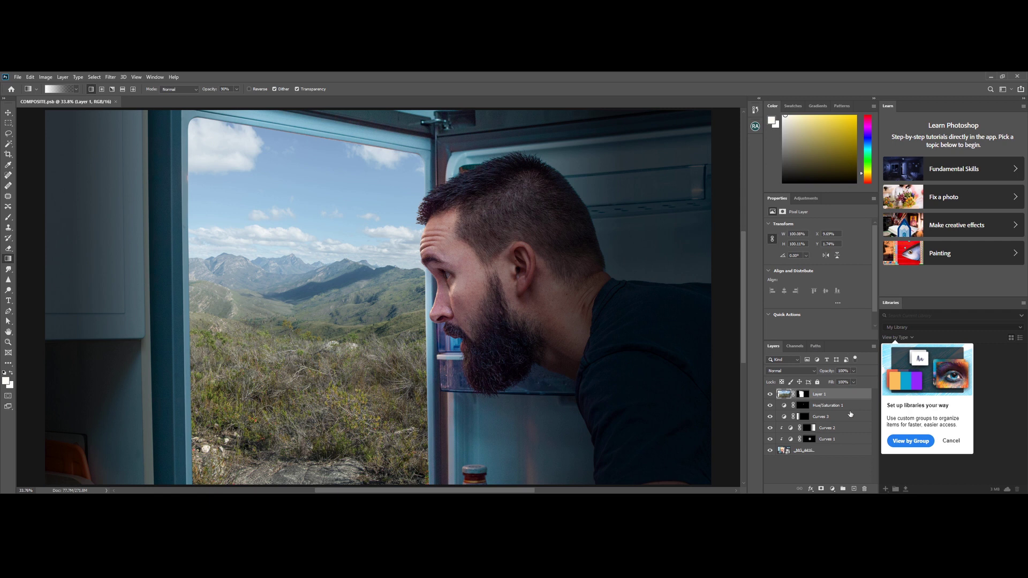
On a new top layer, set up a gradient running from pale yellow (ffffe4) to 0% opacity
left_click(854, 489)
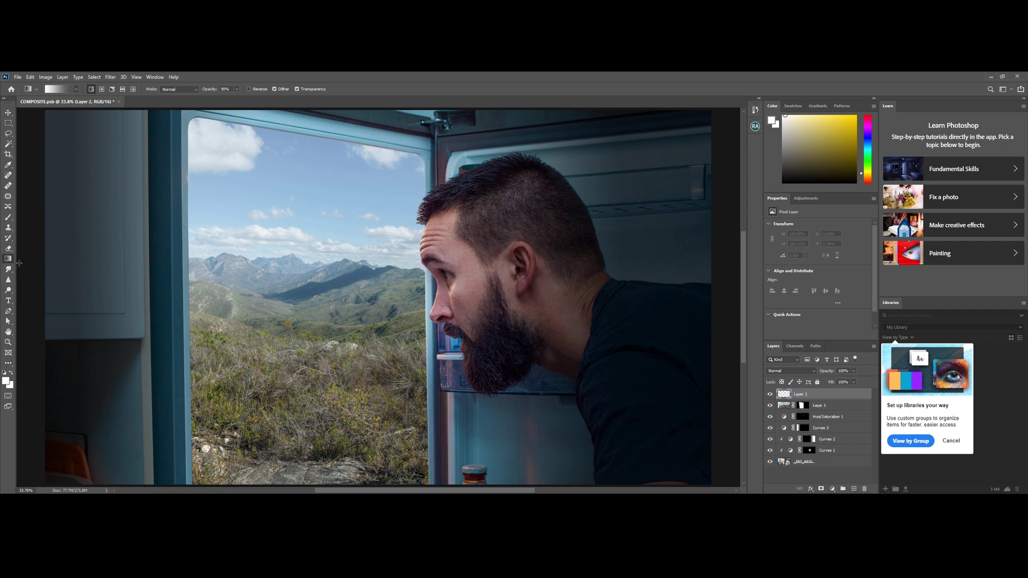
left_click(69, 90)
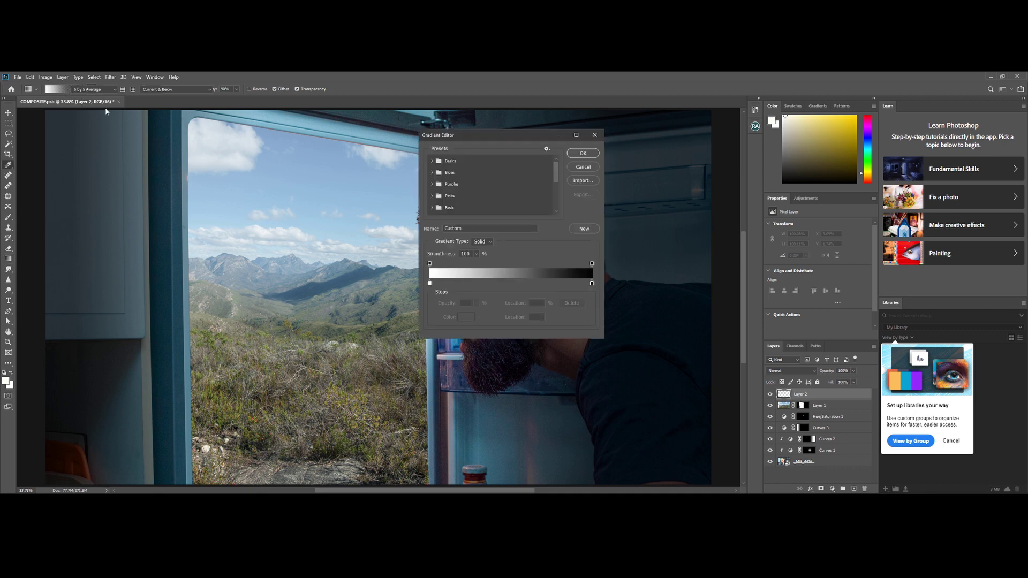
left_click(593, 264)
left_click(476, 304)
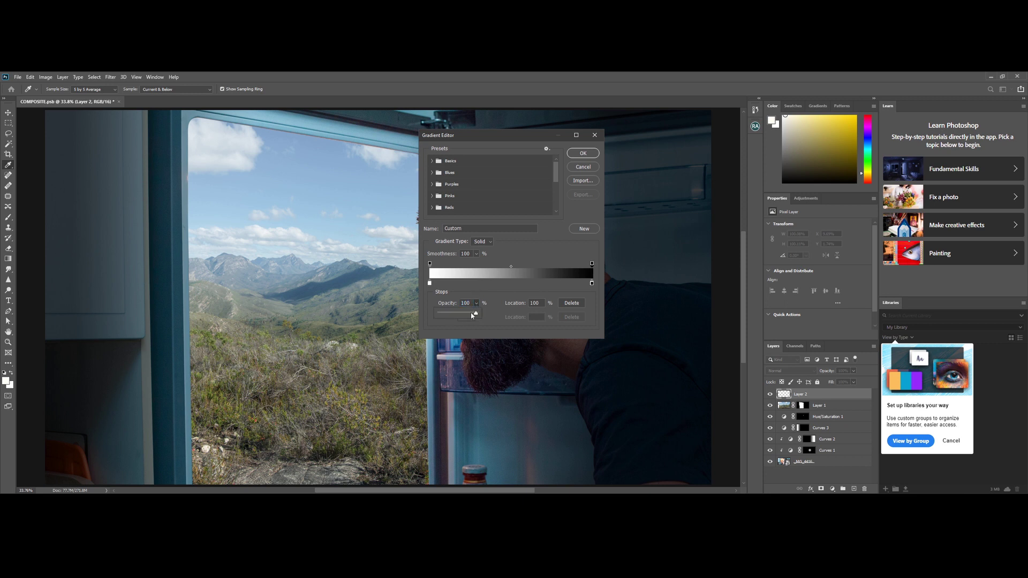
left_click_drag(474, 314, 409, 317)
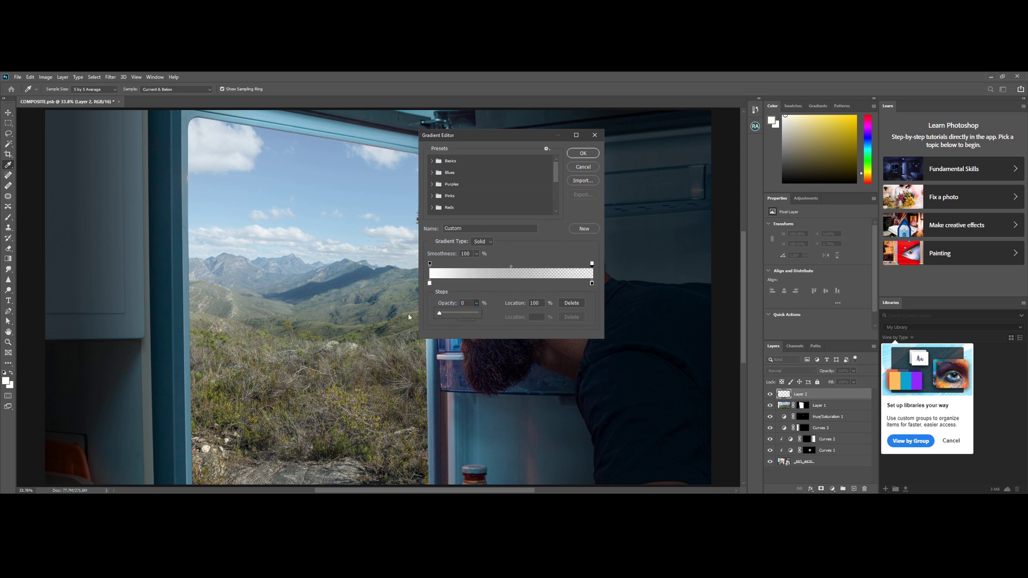
left_click(429, 284)
left_click(470, 319)
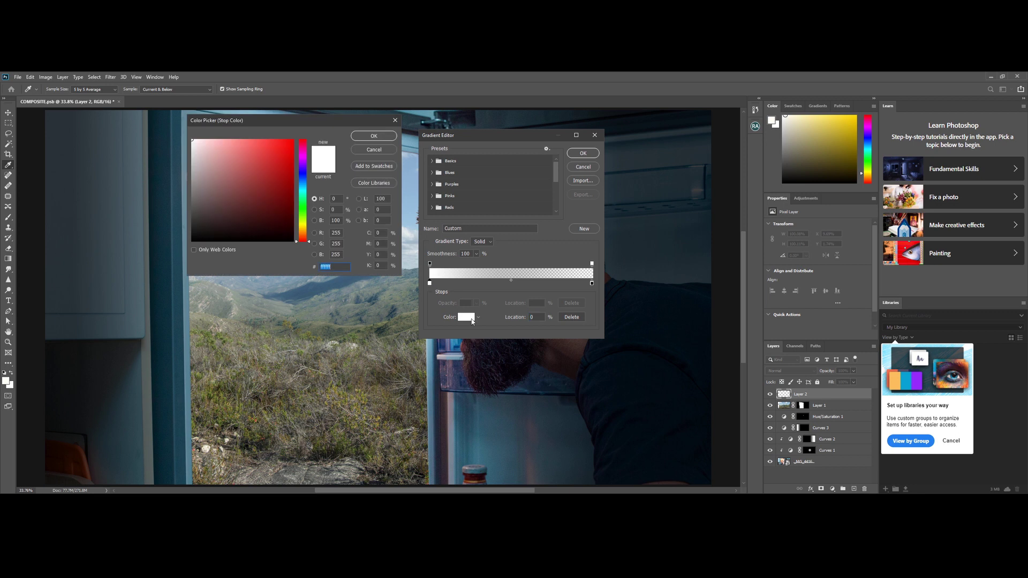
left_click_drag(301, 230, 300, 225)
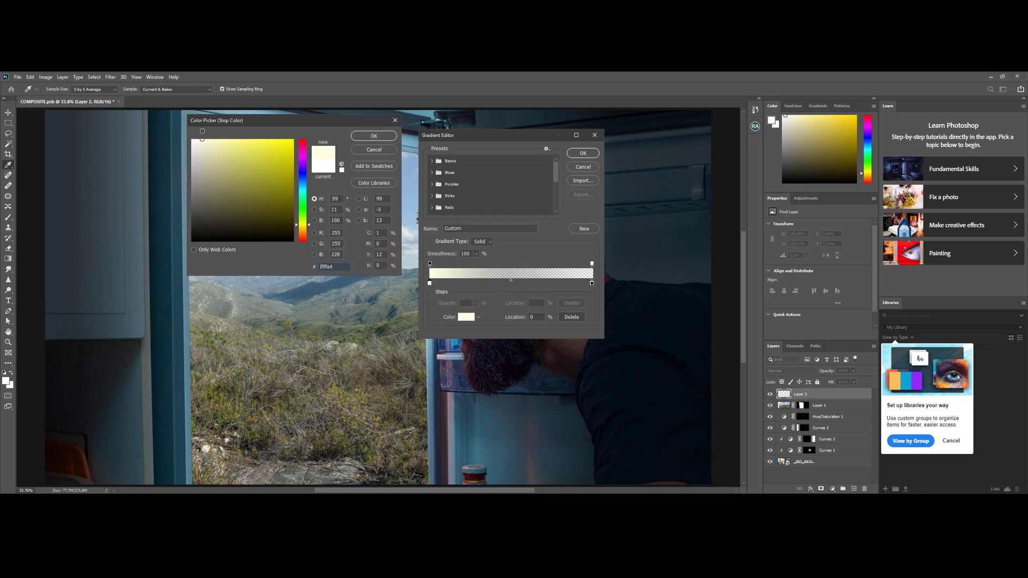
left_click(388, 137)
left_click(588, 154)
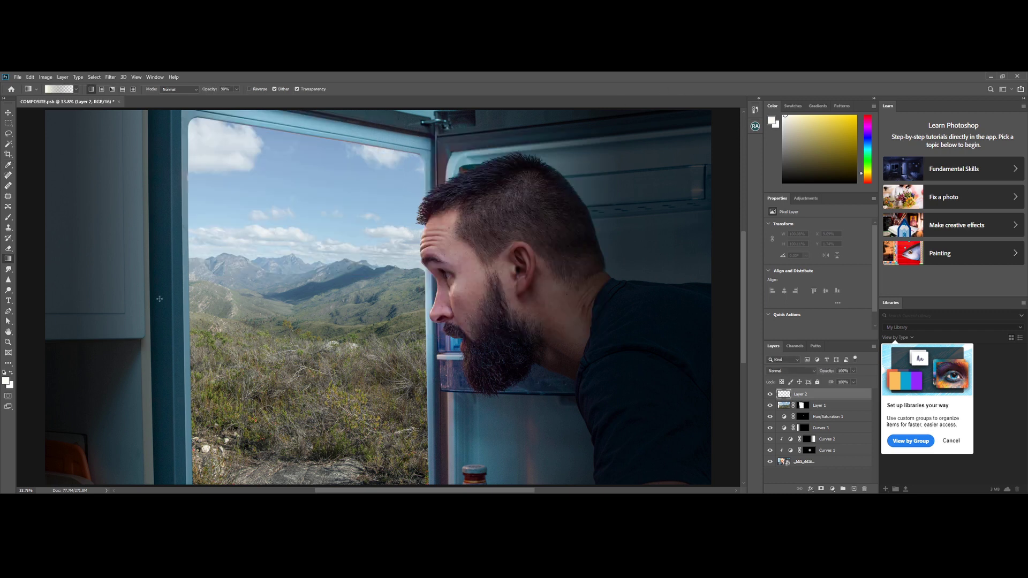
Draw linear gradients from the landscape toward the man, then split the layer's Blend If shadow slider and lower its opacity to 40%
left_click_drag(231, 267, 428, 266)
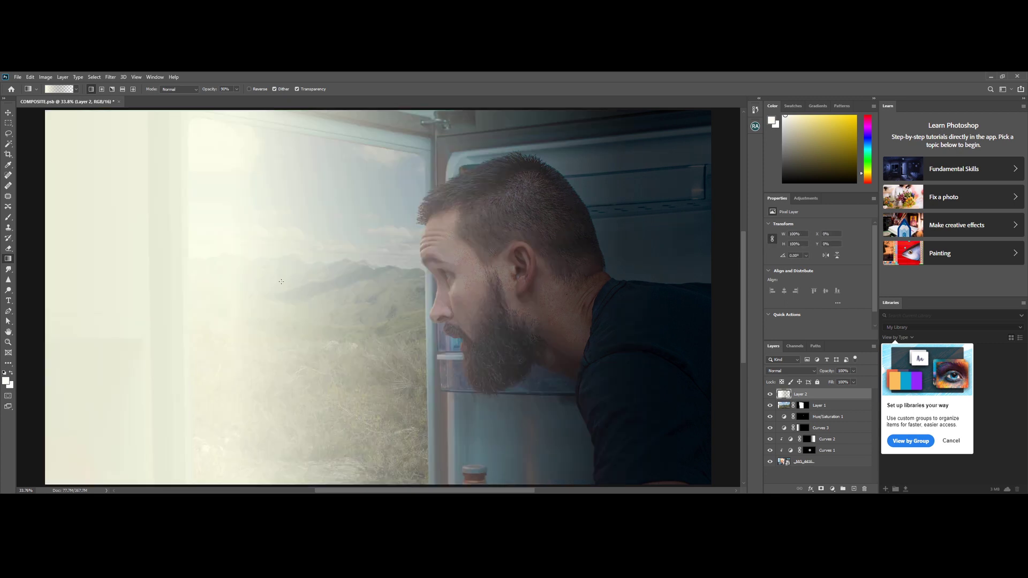
left_click_drag(315, 280, 589, 280)
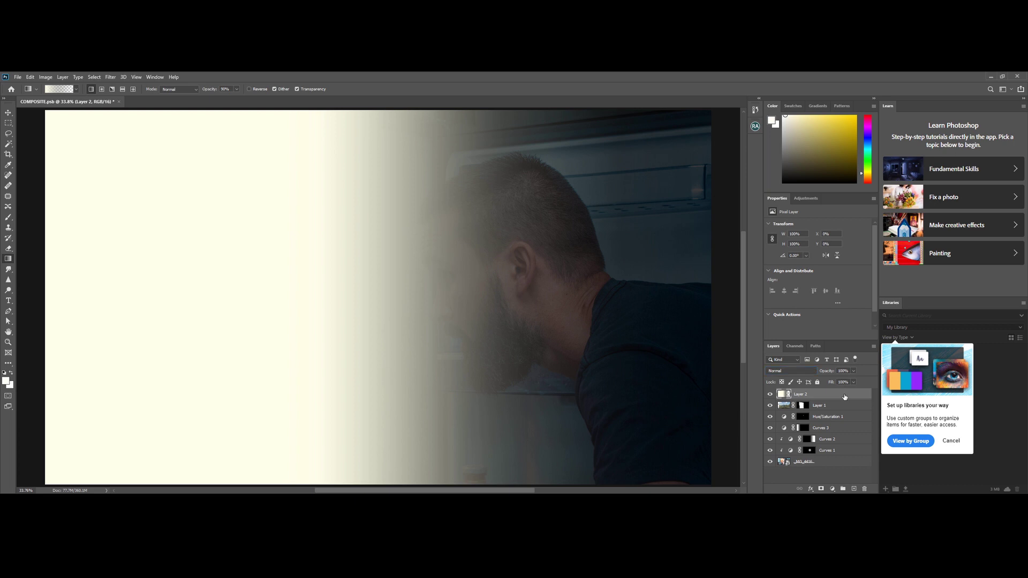
double_click(845, 396)
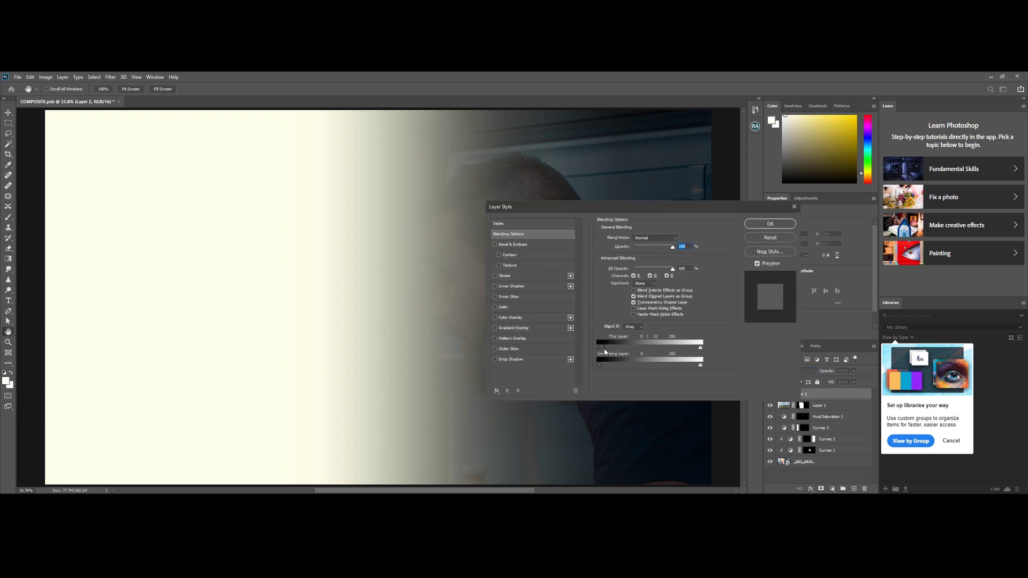
left_click_drag(614, 351, 694, 347)
mouse_move(673, 247)
left_mouse_down()
mouse_move(647, 246)
mouse_move(657, 246)
left_mouse_up()
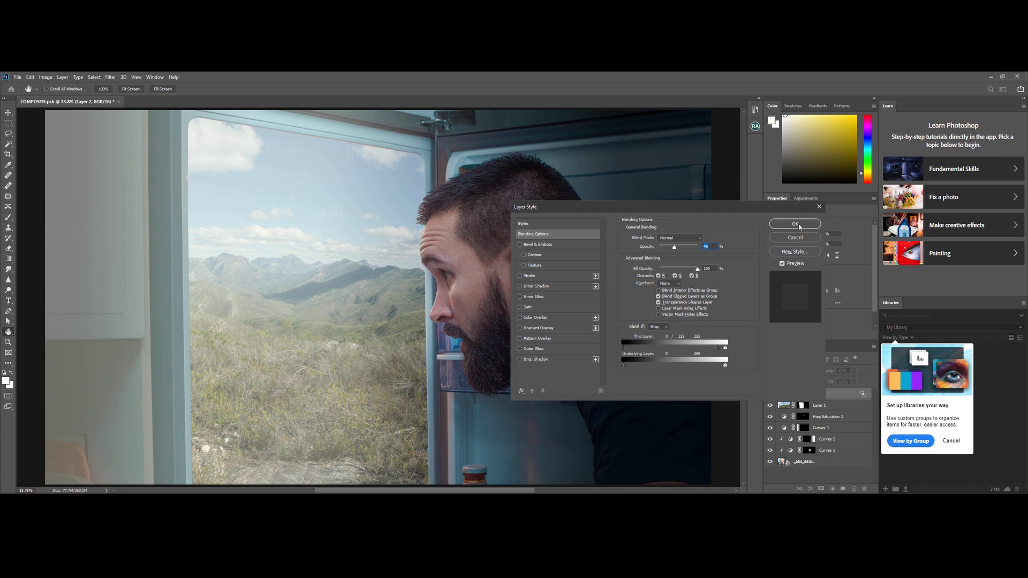
left_click(800, 227)
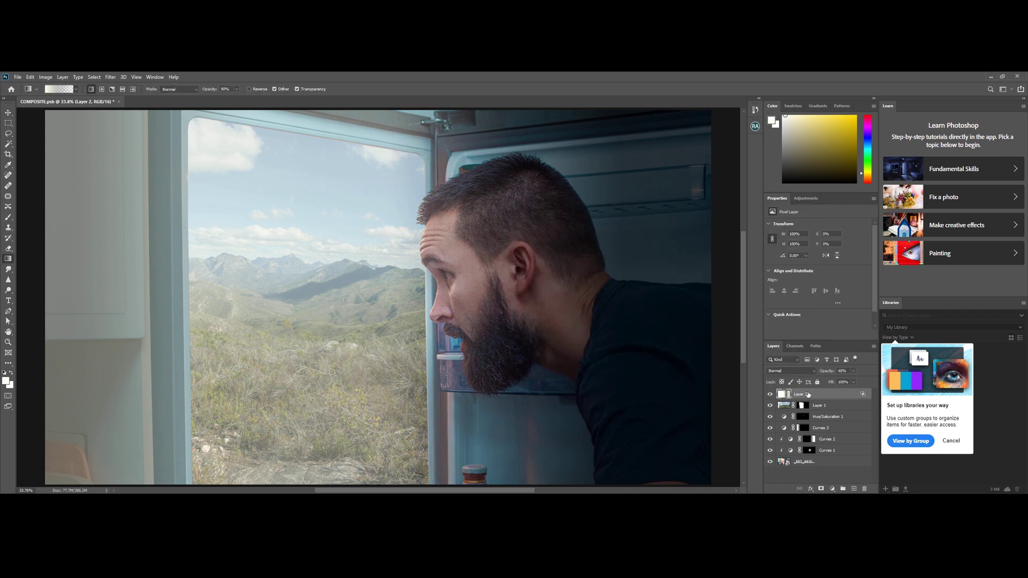
Add a layer mask to the haze layer and paint black with a large soft brush over the dark cabinet beside the fridge
left_click(821, 489)
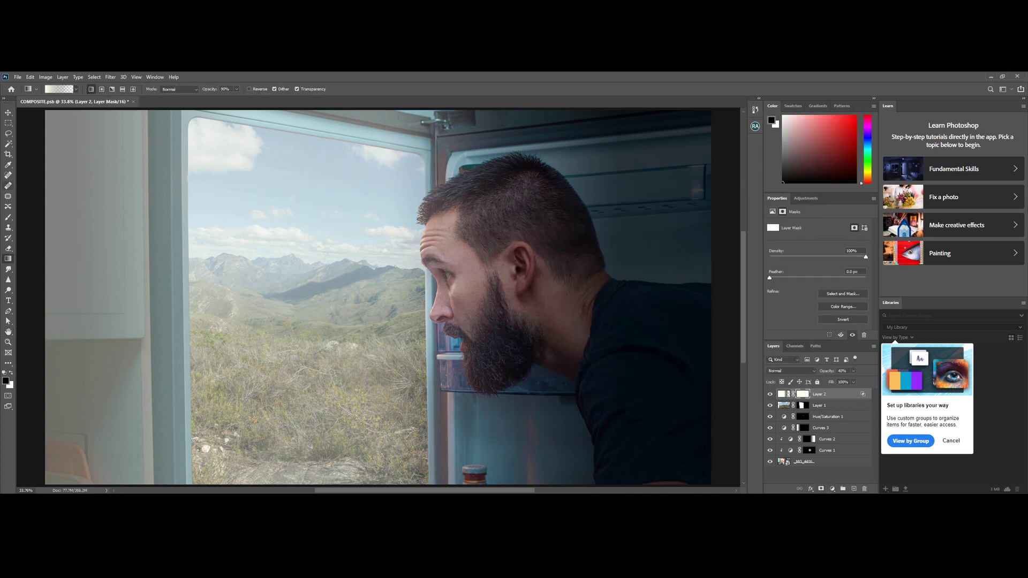
key("b")
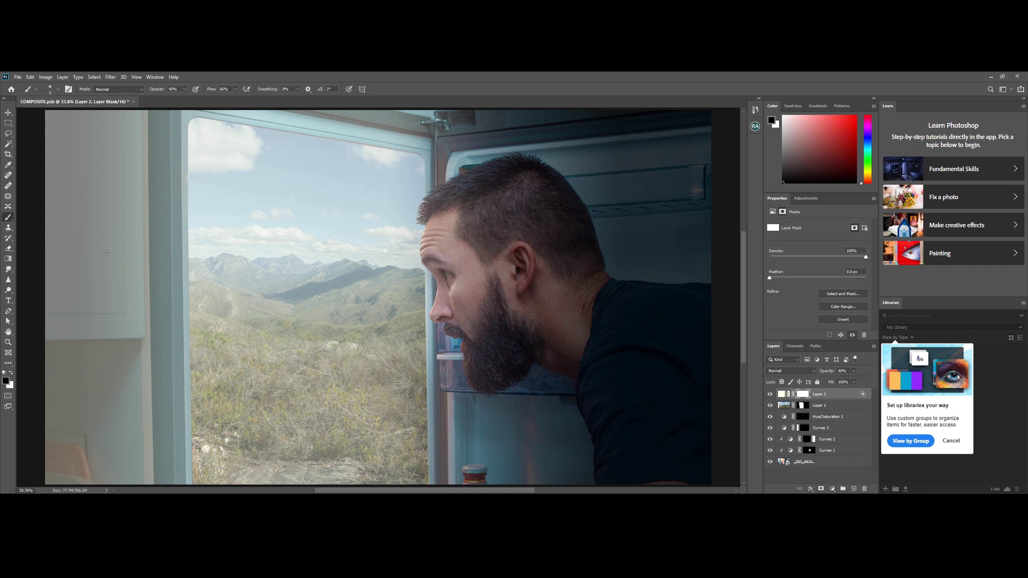
key("ctrl+minus")
key("ctrl+minus")
key("ctrl+minus")
key("ctrl+minus")
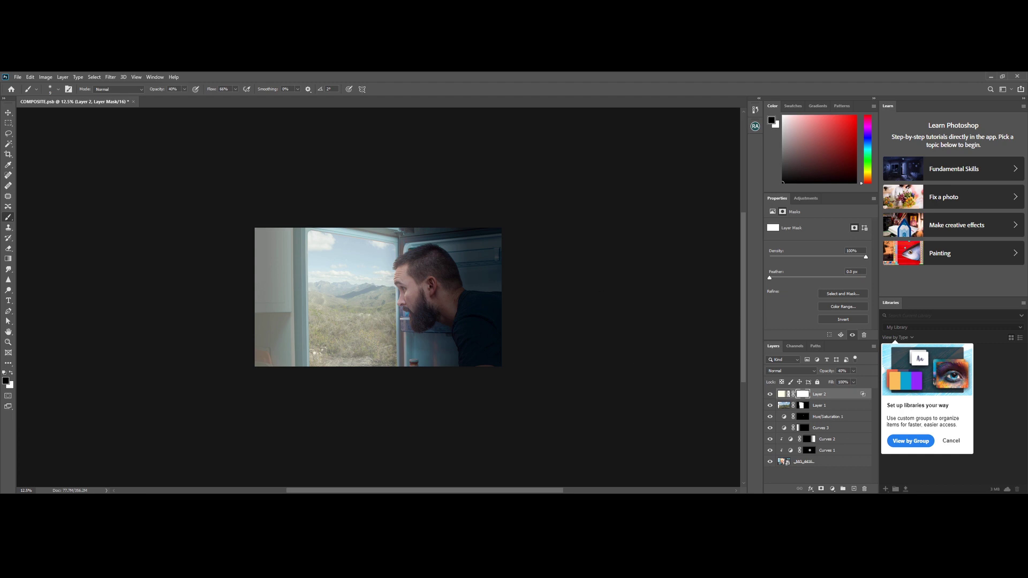
mouse_move(285, 278)
left_mouse_down()
mouse_move(331, 278)
mouse_move(316, 273)
left_mouse_up()
mouse_move(264, 229)
left_mouse_down()
mouse_move(248, 326)
mouse_move(239, 324)
left_mouse_up()
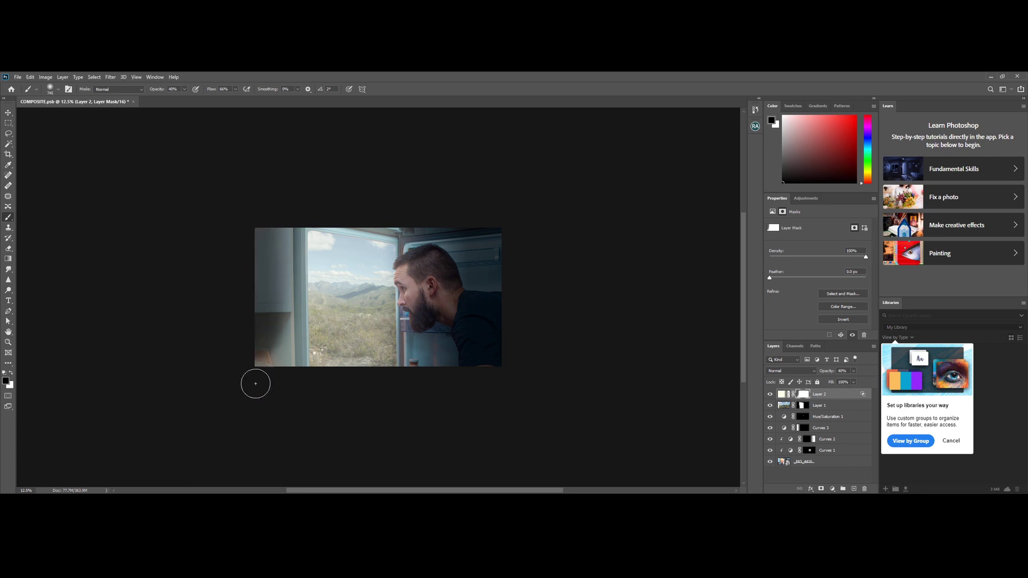
Add a fourth Curves adjustment with a strongly raised RGB midpoint and invert its mask to black
key("ctrl+0")
left_click(832, 489)
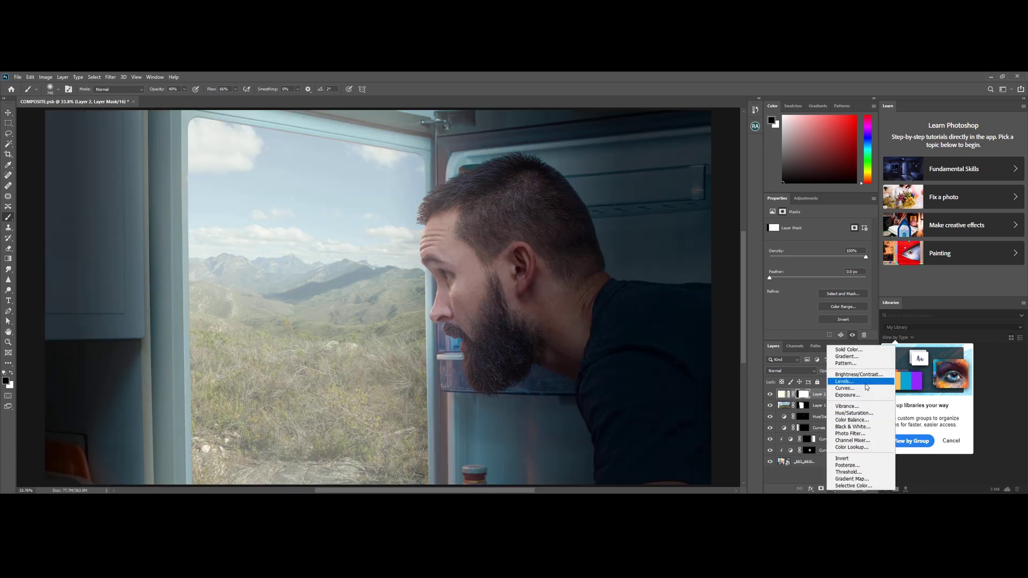
left_click(862, 388)
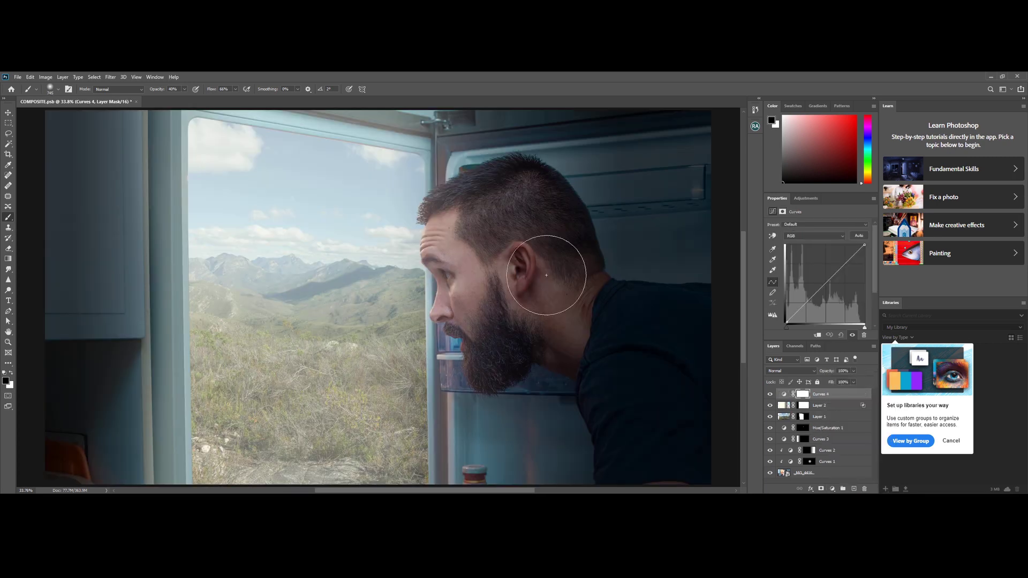
key("z")
left_click_drag(467, 254, 451, 203)
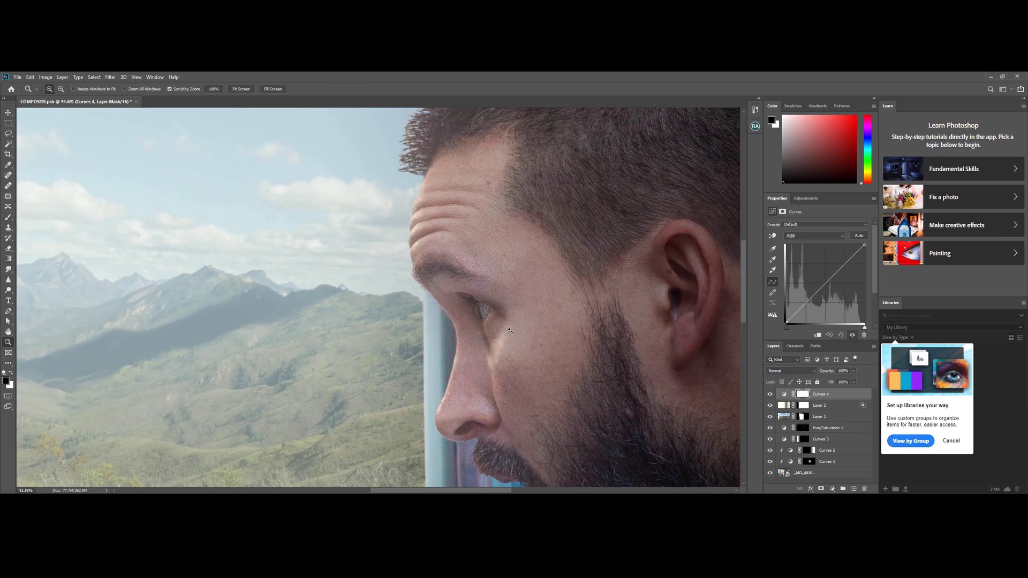
left_click_drag(452, 392, 461, 320)
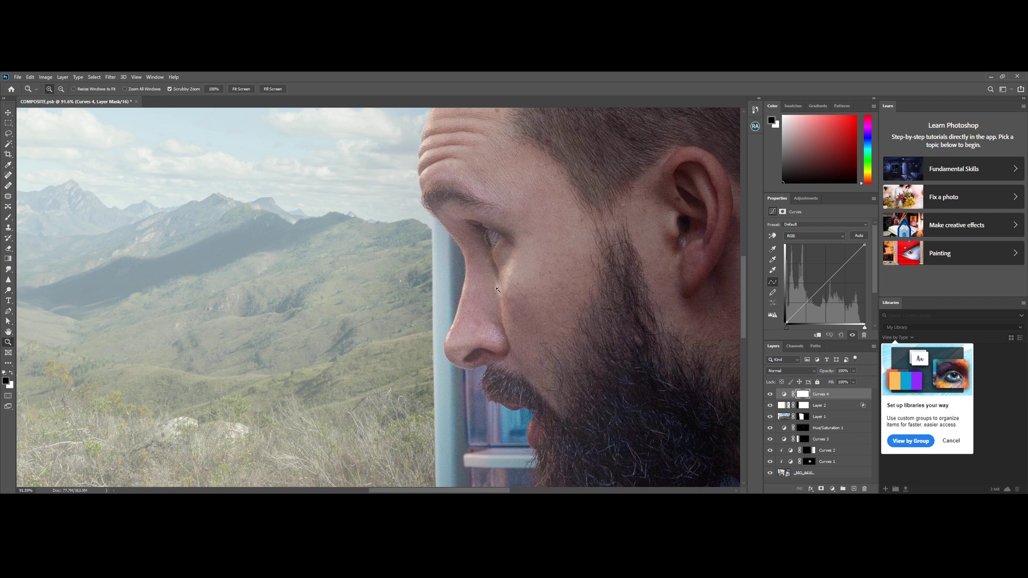
scroll(427, 202, "up", 9)
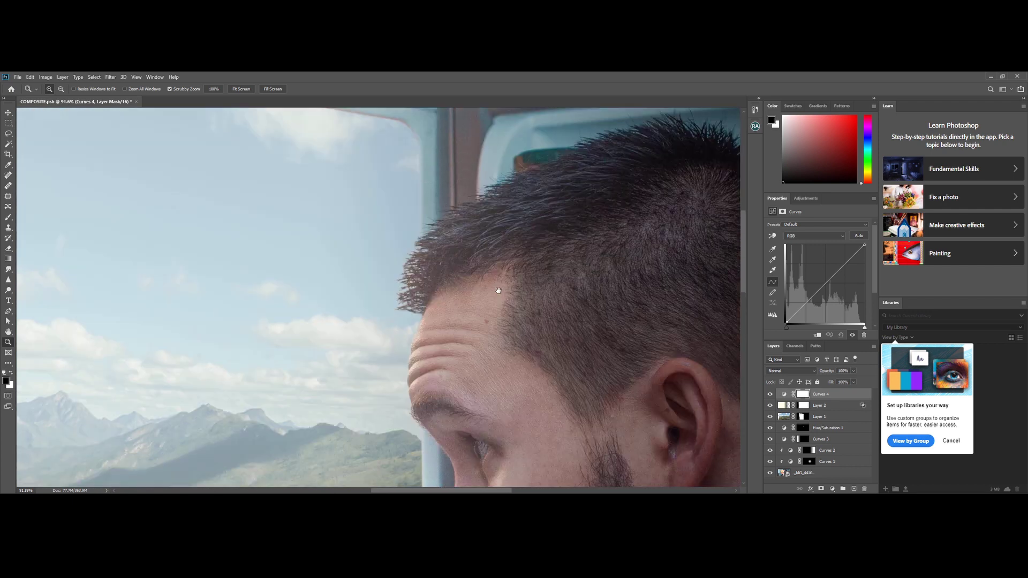
left_click_drag(435, 321, 497, 206)
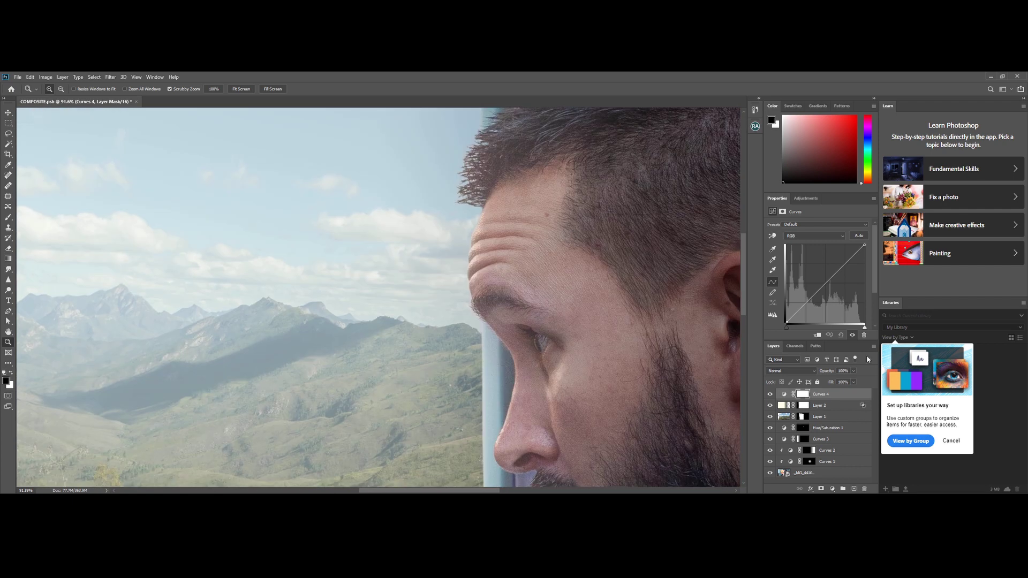
left_click_drag(845, 265, 827, 260)
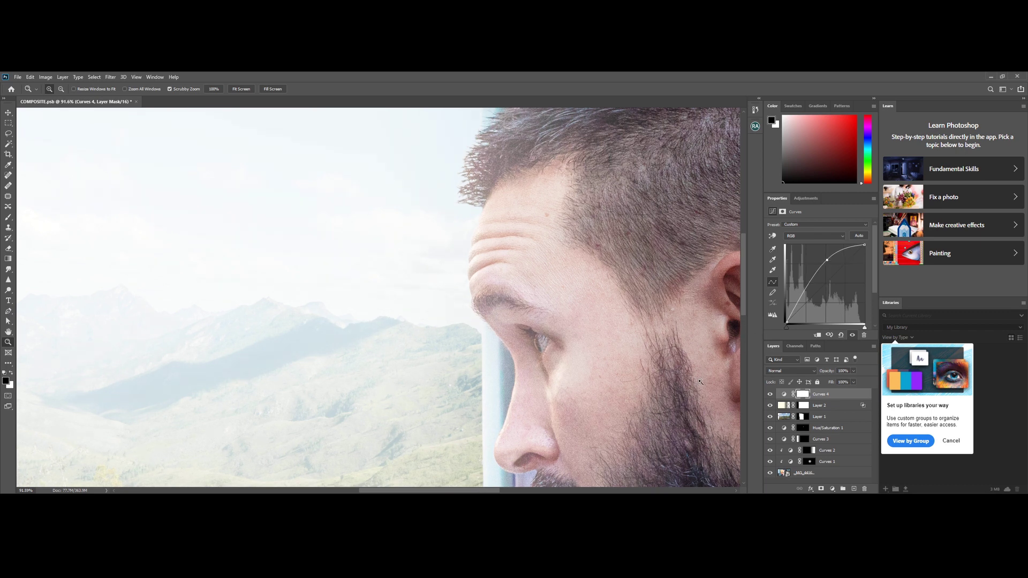
key("ctrl+i")
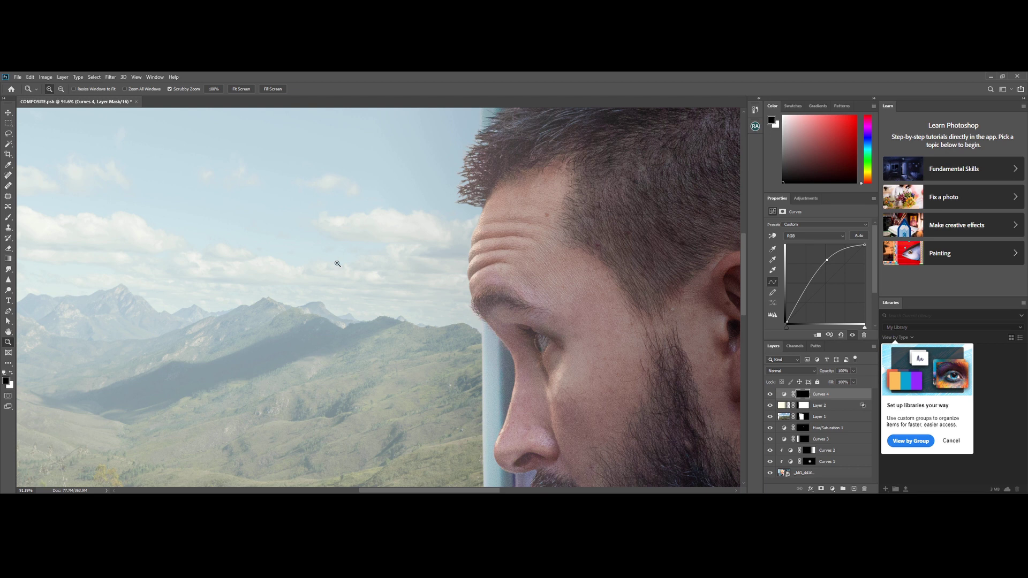
Move the Curves 4 layer directly below Curves 3 and clip it to the portrait layer
key("b")
mouse_move(506, 272)
left_mouse_down()
mouse_move(544, 272)
mouse_move(395, 273)
left_mouse_up()
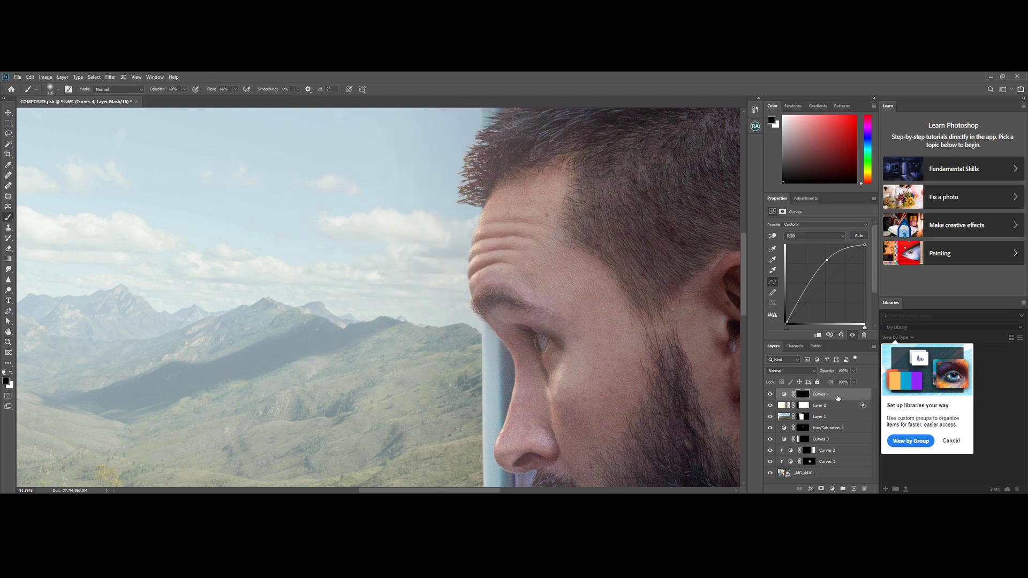
left_click_drag(839, 398, 833, 445)
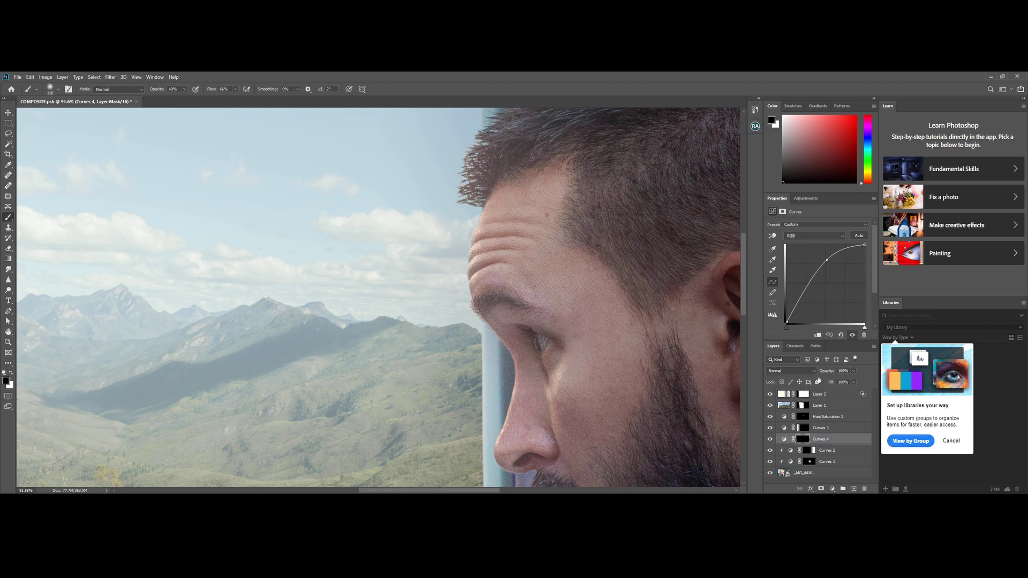
left_click(818, 335)
Paint white on the Curves 4 mask at 30% opacity and 30% flow along the front edge of the forehead, hairline and nose
key("x")
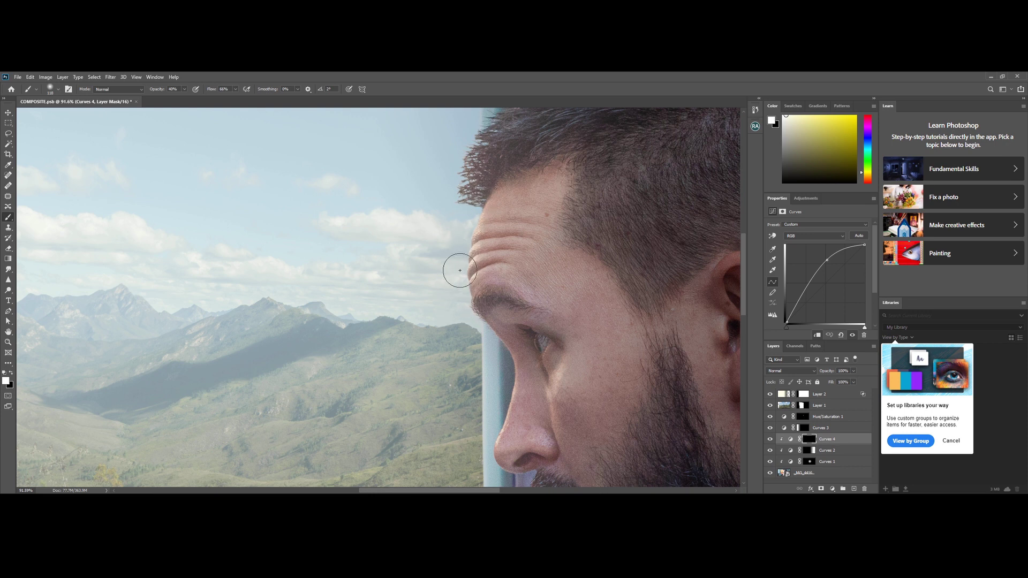
key("3")
key("shift+3")
mouse_move(464, 213)
left_mouse_down()
mouse_move(461, 265)
mouse_move(481, 289)
left_mouse_up()
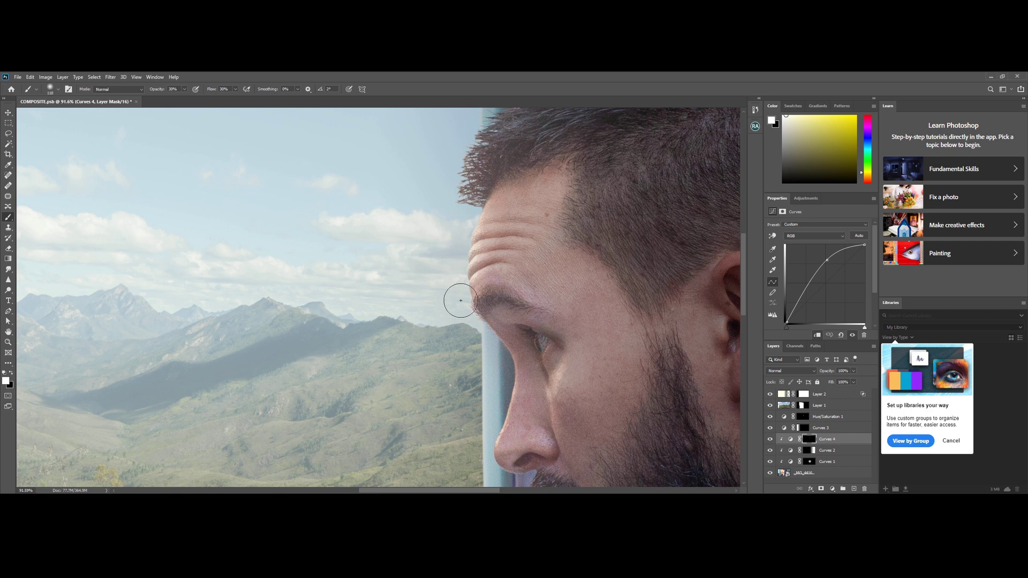
left_click_drag(450, 252, 454, 192)
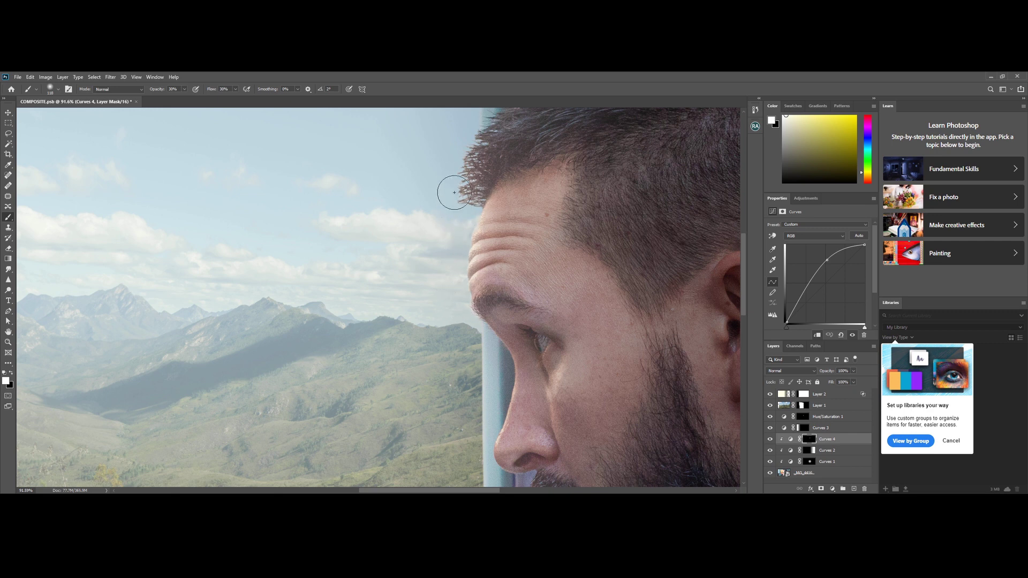
mouse_move(464, 332)
left_mouse_down()
mouse_move(492, 394)
mouse_move(488, 371)
left_mouse_up()
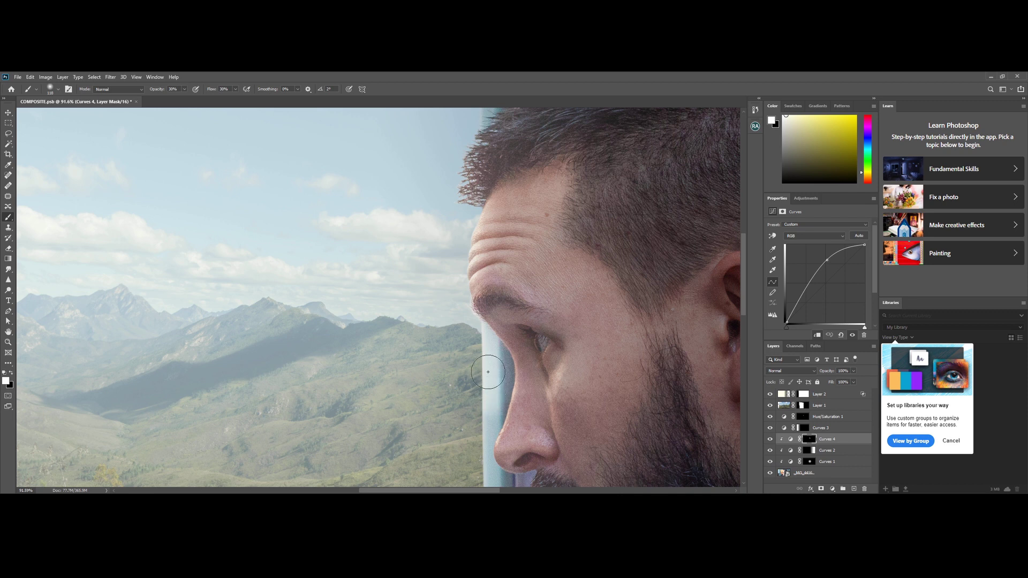
scroll(488, 372, "down", 3)
mouse_move(481, 330)
left_mouse_down()
mouse_move(480, 386)
mouse_move(487, 314)
mouse_move(461, 265)
mouse_move(470, 246)
mouse_move(493, 291)
mouse_move(479, 247)
mouse_move(487, 306)
mouse_move(461, 388)
mouse_move(487, 329)
mouse_move(471, 357)
mouse_move(470, 286)
mouse_move(434, 260)
left_mouse_up()
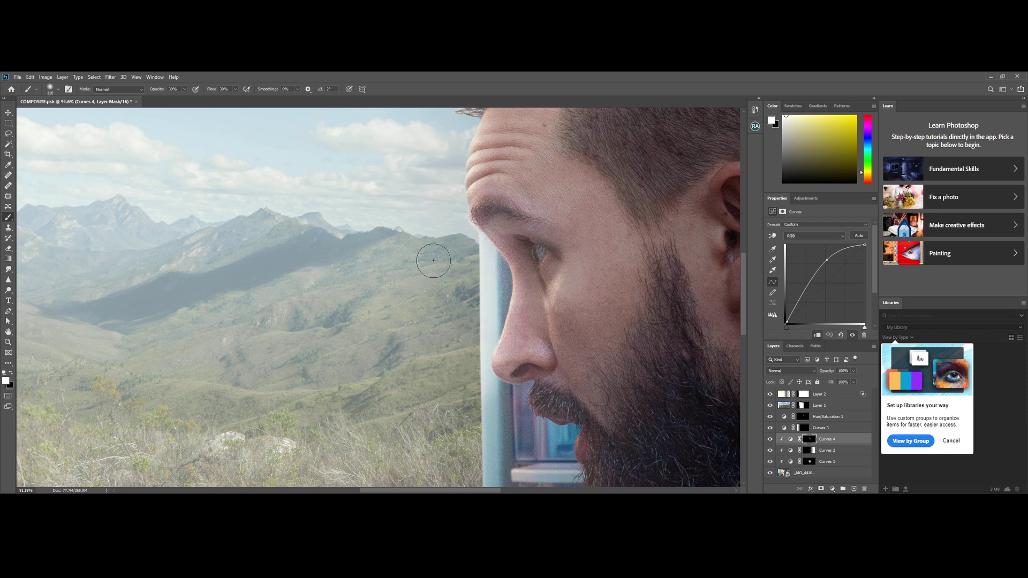
Brighten the eye area, cheek, beard and front hair by painting the Curves 4 mask in white at 20% opacity with a smaller brush
key("2")
left_click_drag(537, 256, 543, 300)
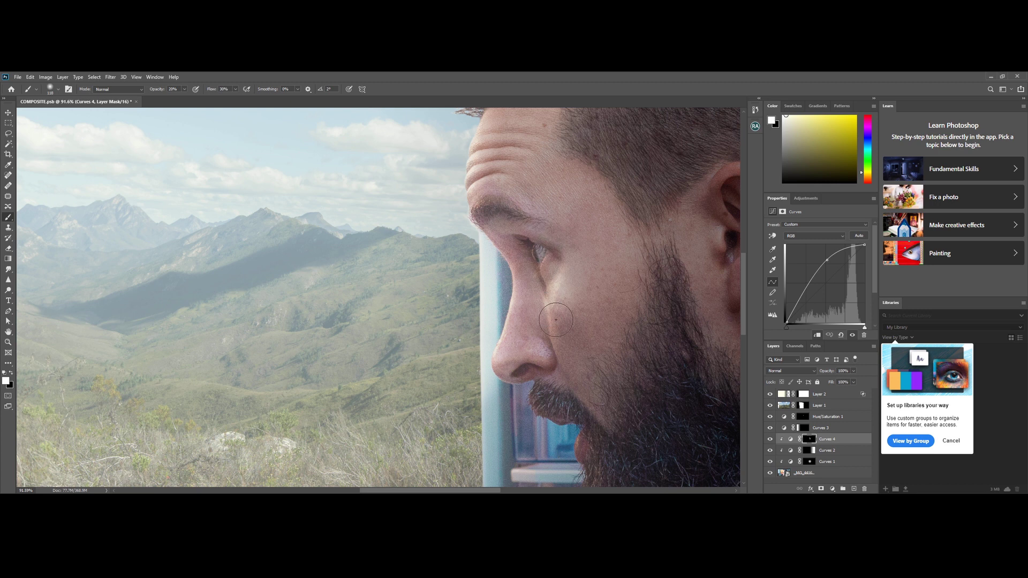
left_click_drag(530, 412, 557, 292)
key("[")
left_click_drag(608, 322, 648, 436)
mouse_move(643, 134)
left_mouse_down()
mouse_move(659, 271)
mouse_move(549, 282)
left_mouse_up()
left_click_drag(610, 244, 413, 353)
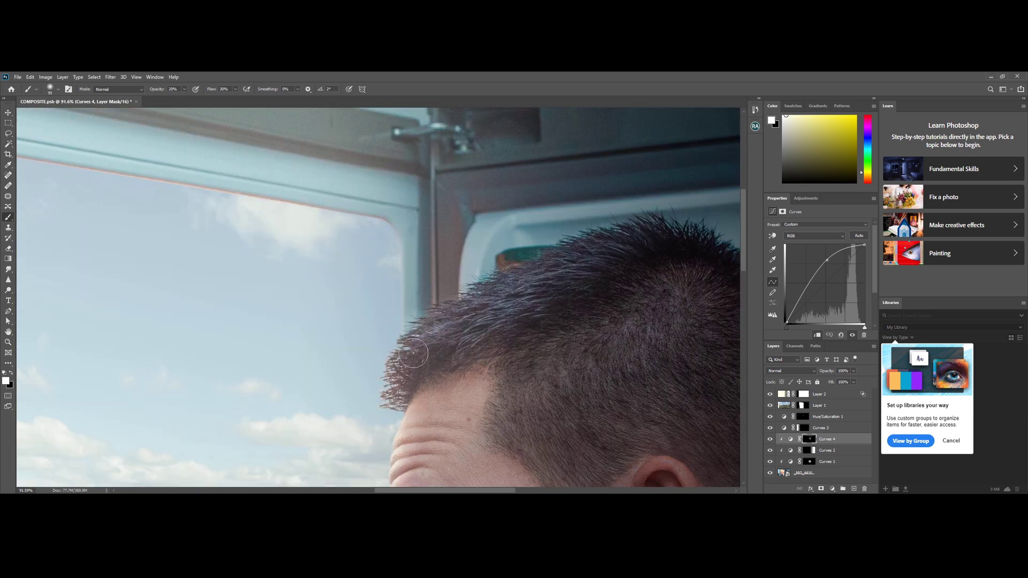
Paint white on the Curves 4 mask at 40% opacity with a larger brush to brighten the fridge frame around the landscape
right_click(360, 268, "alt")
key("4")
mouse_move(80, 225)
left_mouse_down()
mouse_move(558, 239)
mouse_move(254, 367)
left_mouse_up()
left_click_drag(257, 429, 292, 134)
left_click_drag(669, 407, 161, 134)
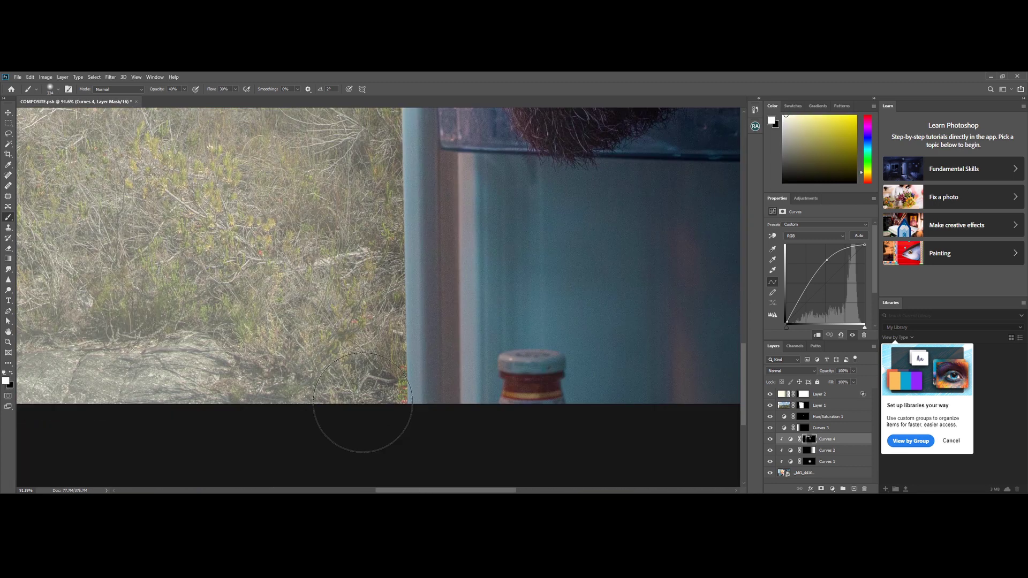
left_click_drag(375, 225, 362, 423)
key("ctrl+minus")
key("ctrl+minus")
key("ctrl+minus")
key("ctrl+minus")
left_click_drag(362, 259, 393, 266)
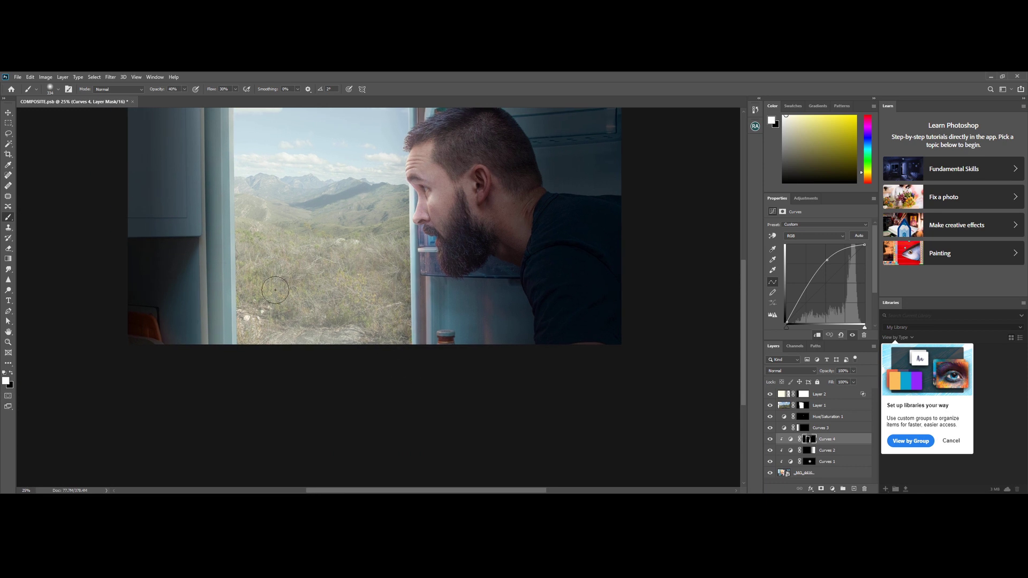
Paint white on the Curves 4 mask at 40% opacity down the fridge frame's inner edge beside the landscape
left_click_drag(244, 156, 249, 275)
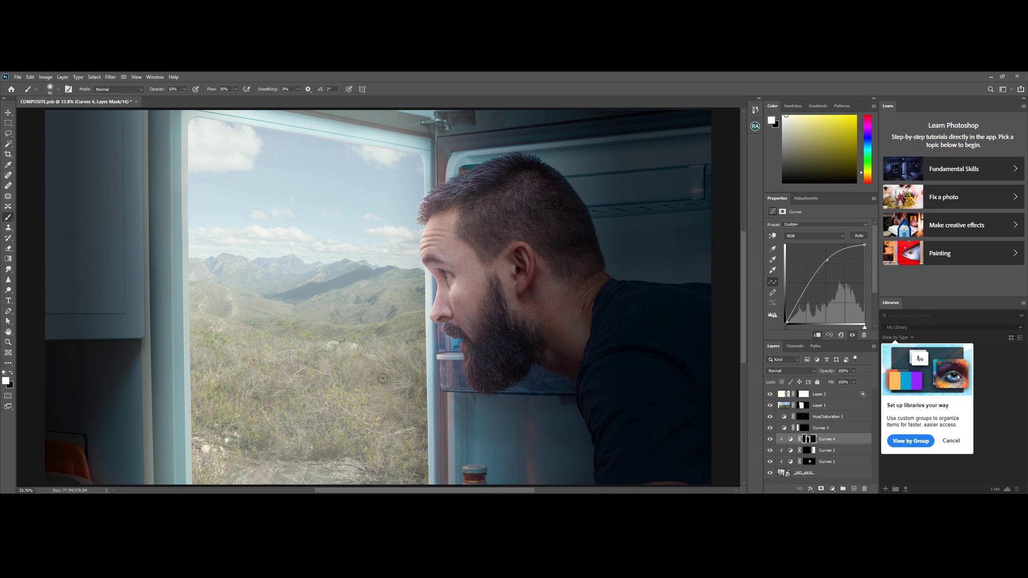
Add a Curves adjustment clipped to the landscape in Layer 1 and shape an S-curve that darkens shadows and lifts highlights
left_click(824, 404)
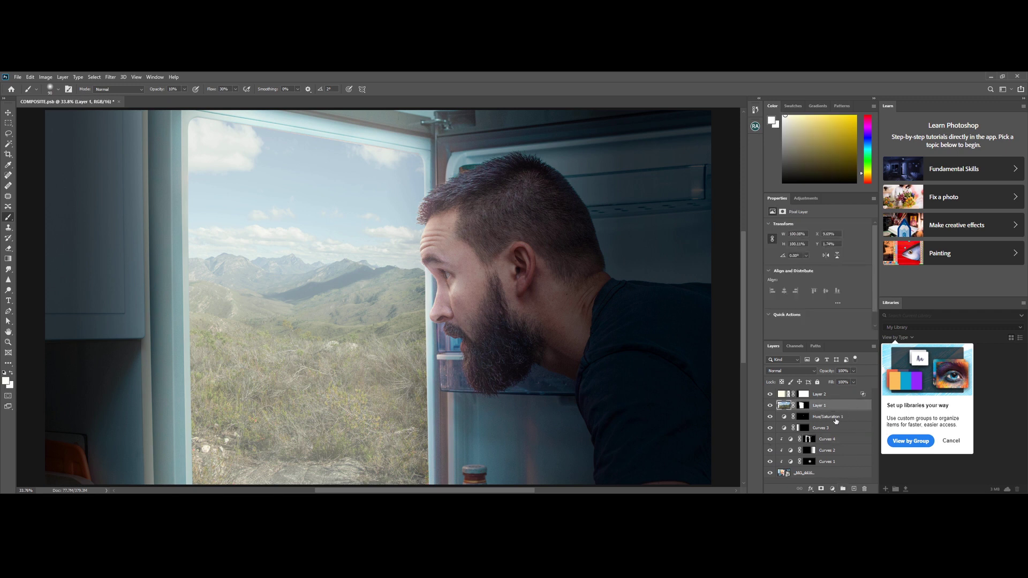
left_click(832, 490)
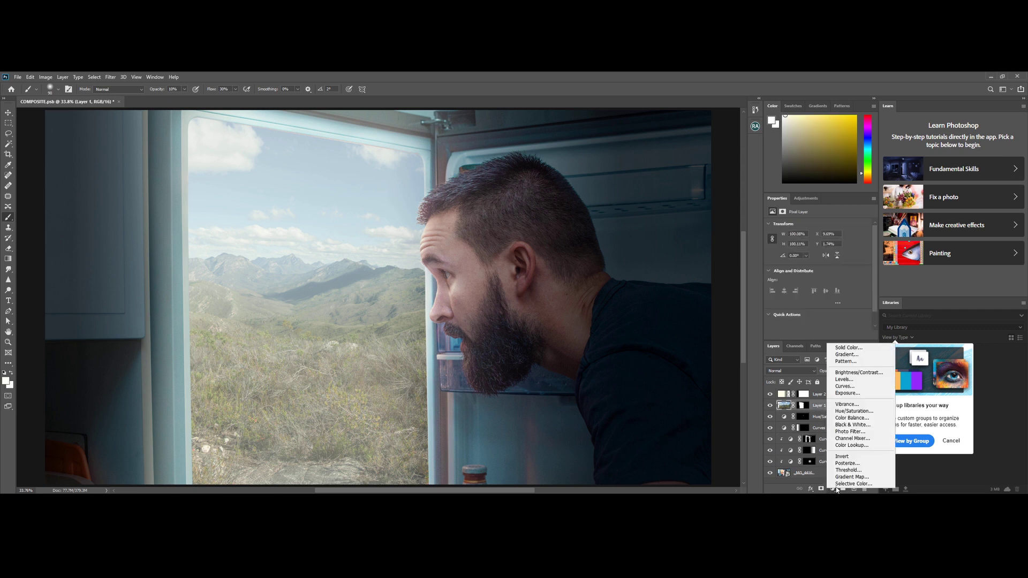
left_click(843, 392)
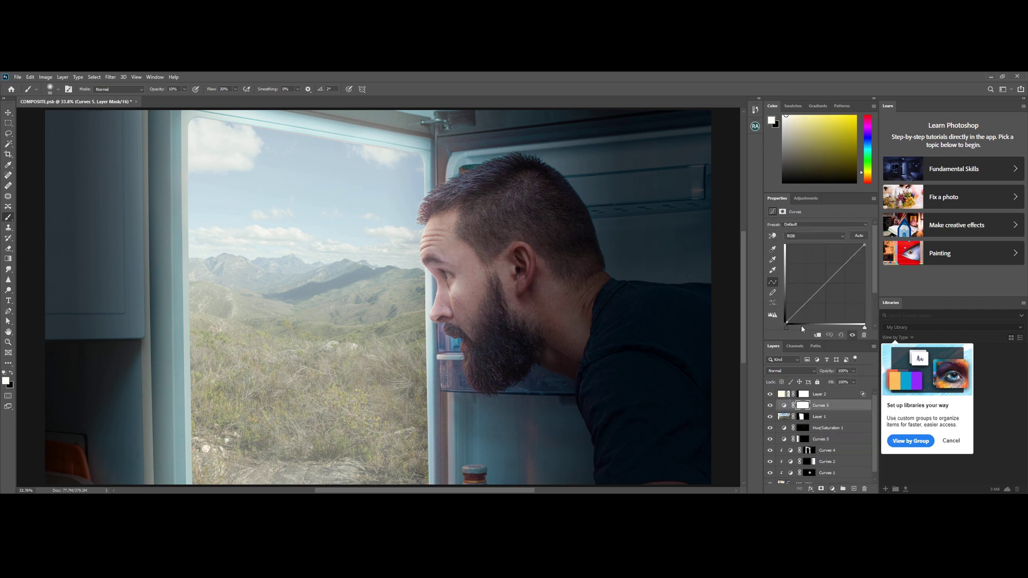
left_click(818, 336)
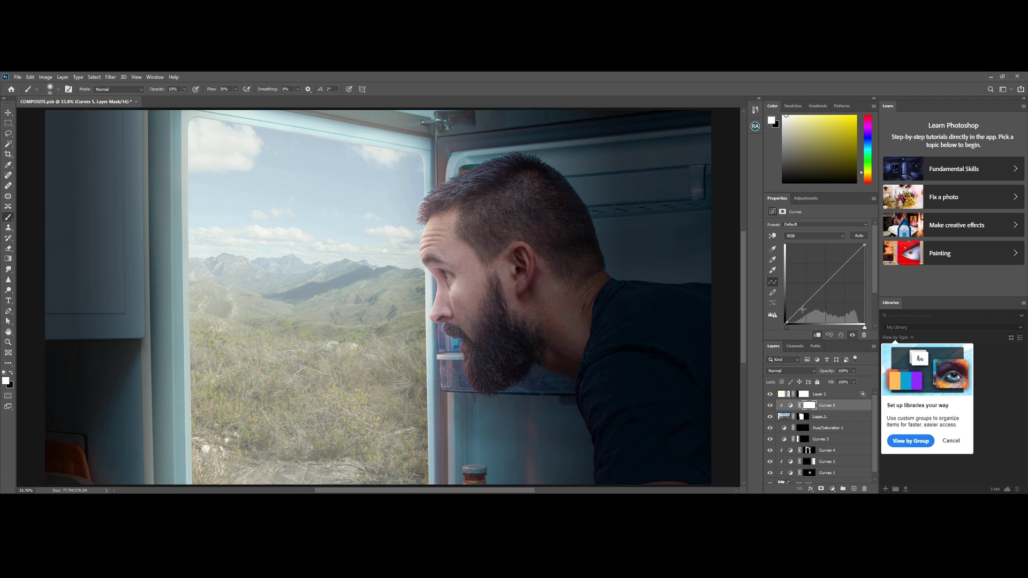
left_click_drag(801, 307, 810, 310)
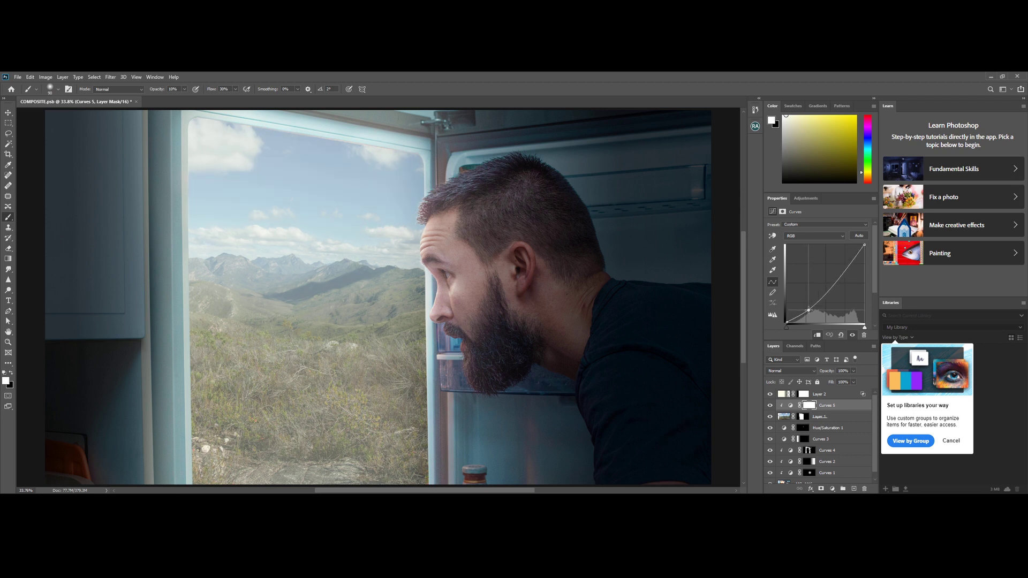
left_click(843, 266)
left_click_drag(843, 266, 842, 264)
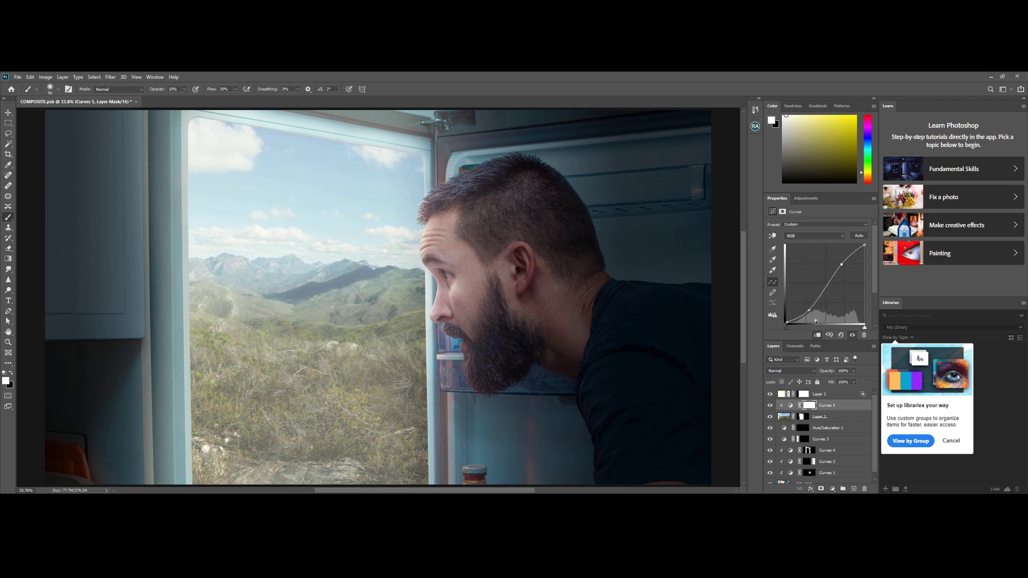
left_click_drag(809, 310, 809, 314)
Add a Vibrance adjustment above Curves 5, clip it to the landscape layer and intensify the landscape's colours
left_click(830, 492)
left_click(857, 407)
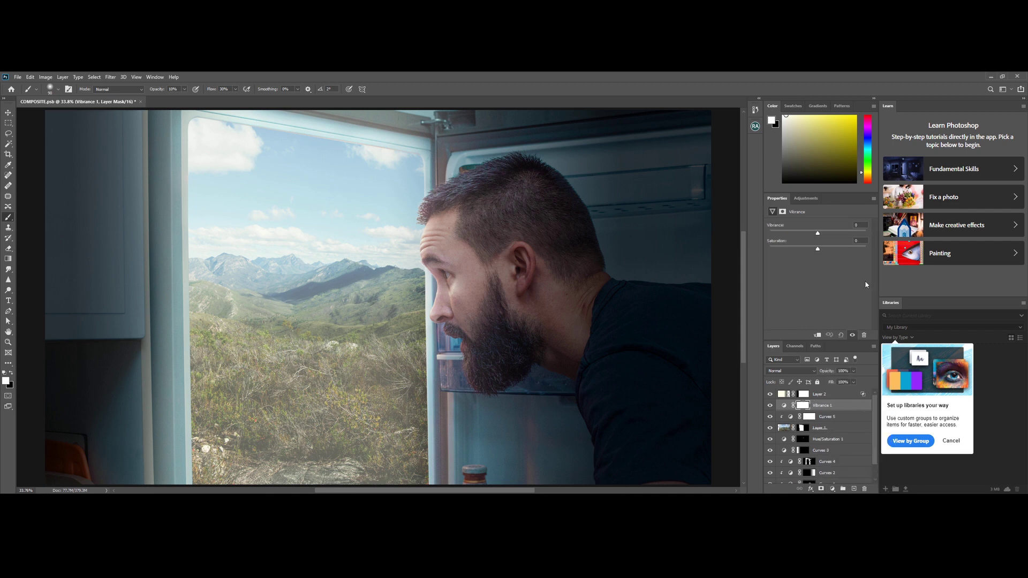
left_click(818, 335)
Add a Selective Color adjustment above Layer 2 and lower the cyan and magenta amounts in the Reds
key("alt+bracketright")
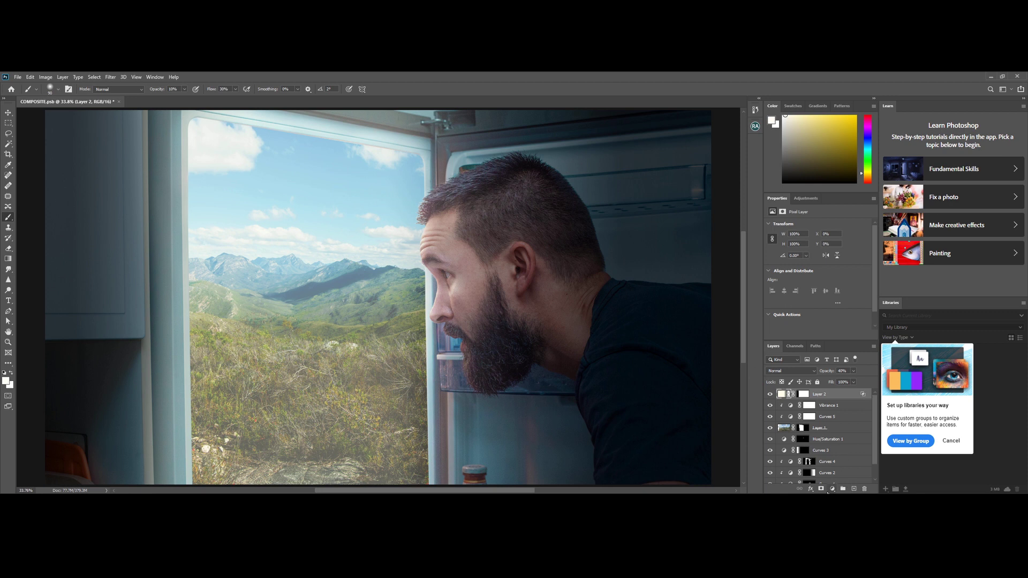
left_click(831, 489)
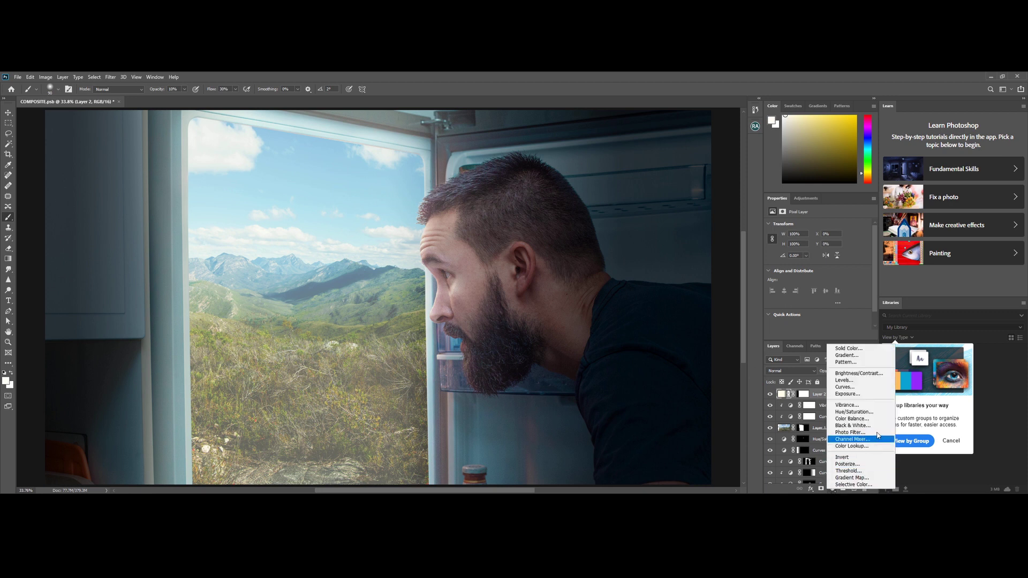
left_click(854, 484)
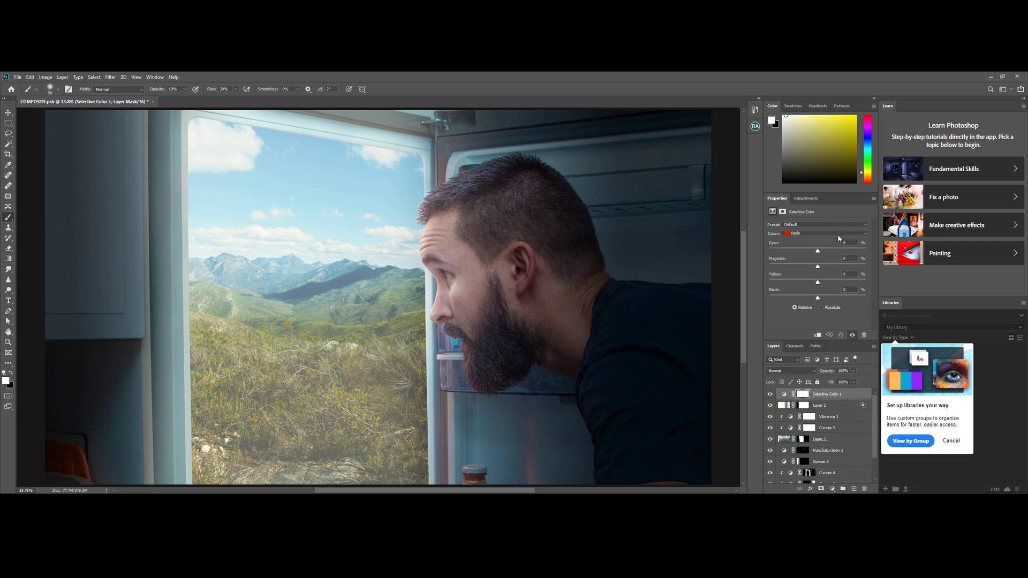
mouse_move(818, 253)
left_mouse_down()
mouse_move(805, 254)
mouse_move(833, 252)
mouse_move(813, 253)
left_mouse_up()
left_click_drag(817, 267, 809, 268)
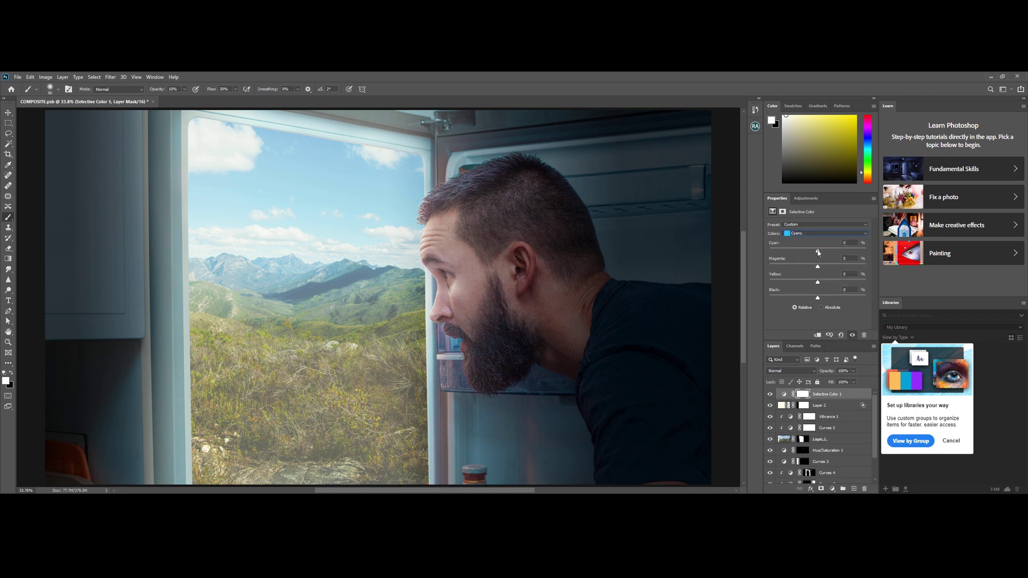
Raise cyan and lower magenta in the Selective Color Cyans, and set the Blacks to cyan +16, magenta -6 and yellow -2
left_click_drag(818, 252, 847, 252)
left_click_drag(818, 267, 811, 267)
key("Down")
key("Down")
key("Down")
key("Down")
left_click_drag(818, 252, 825, 251)
left_click_drag(818, 267, 817, 282)
key("ctrl+minus")
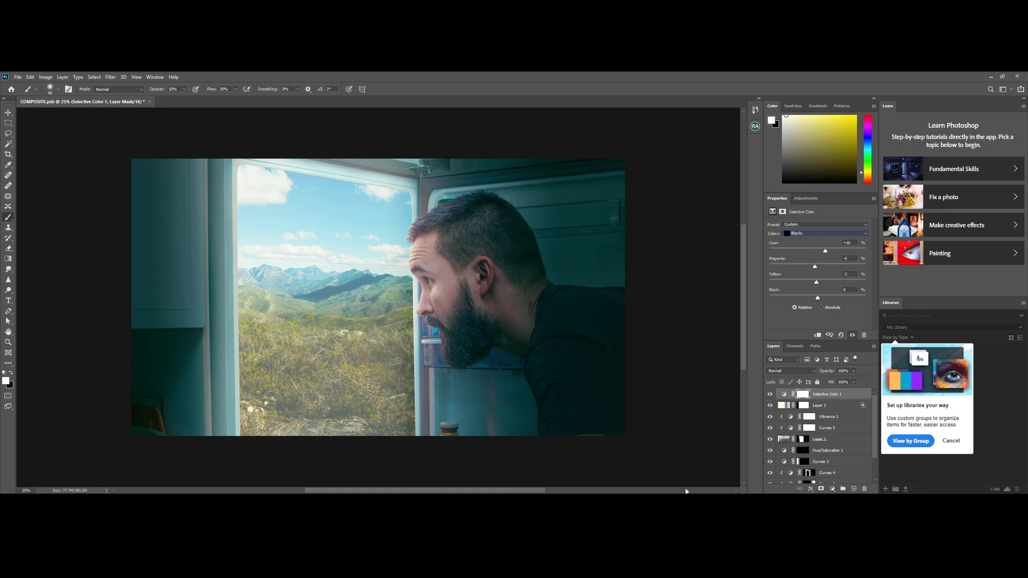
Sharpen the composite with the Beauty Retouch Sharpen Image action and set the sharpening layer to 60% opacity
left_click(755, 127)
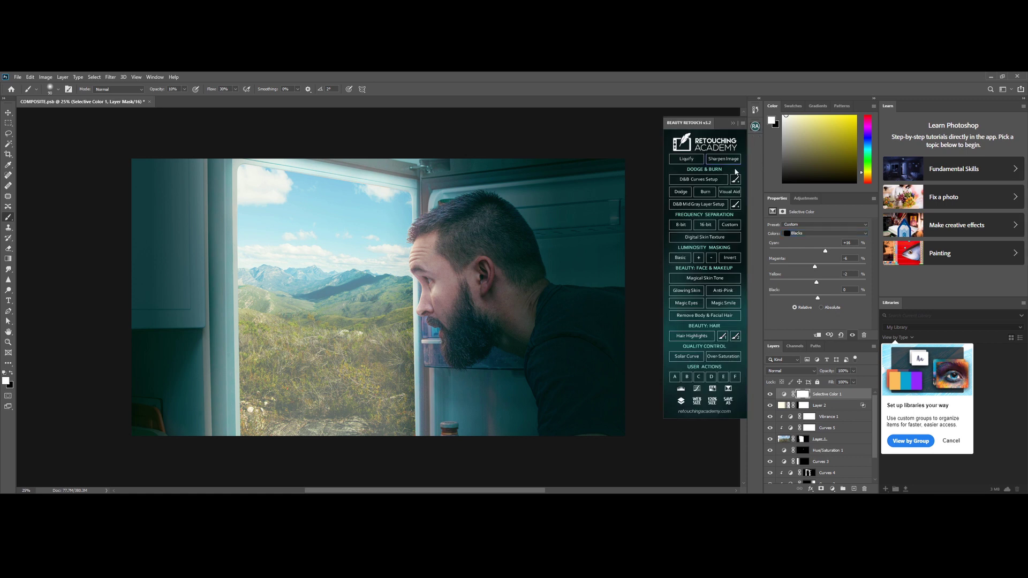
left_click(732, 162)
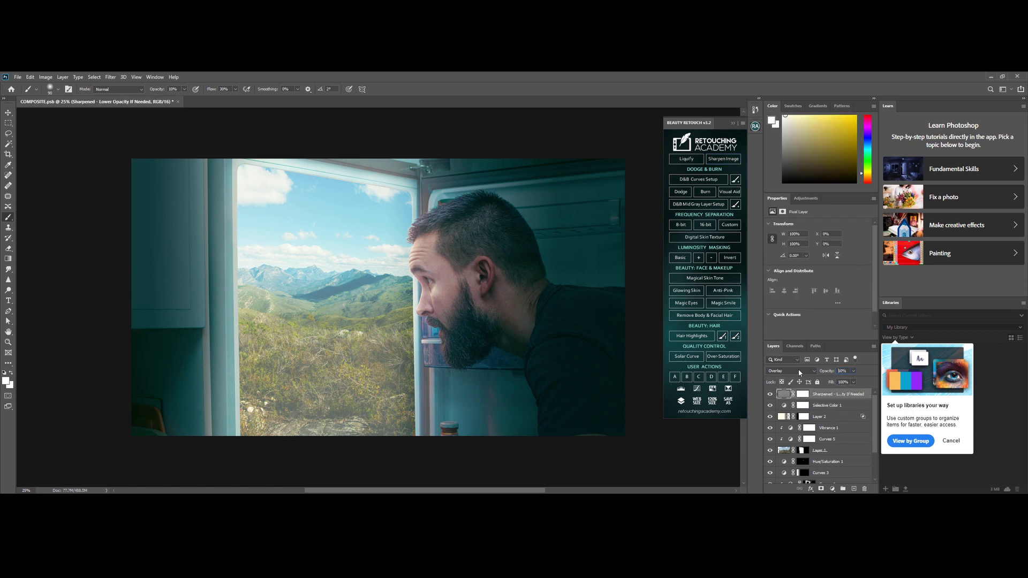
key("z")
left_click_drag(385, 272, 422, 269)
key("ctrl+0")
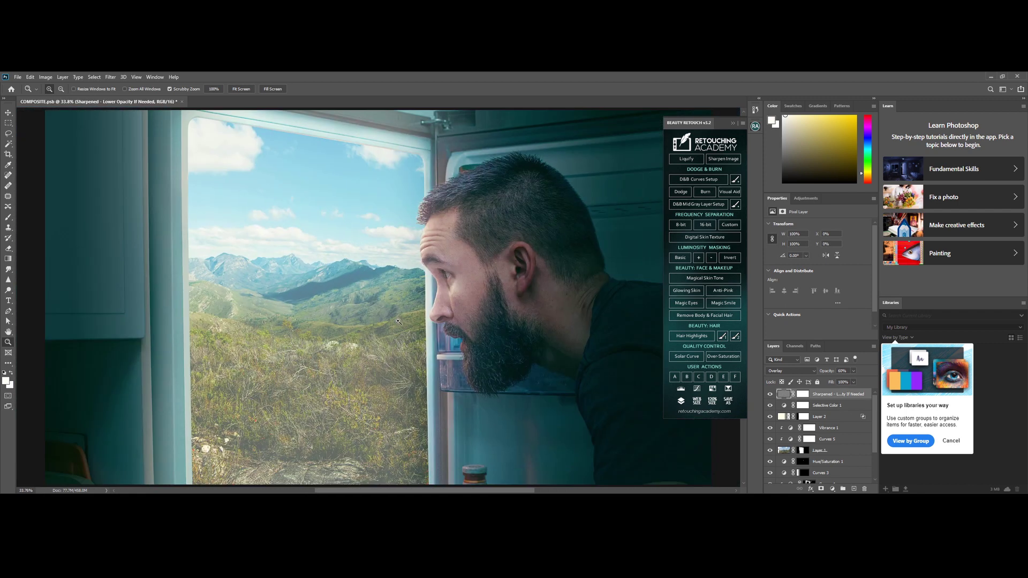
left_click(756, 126)
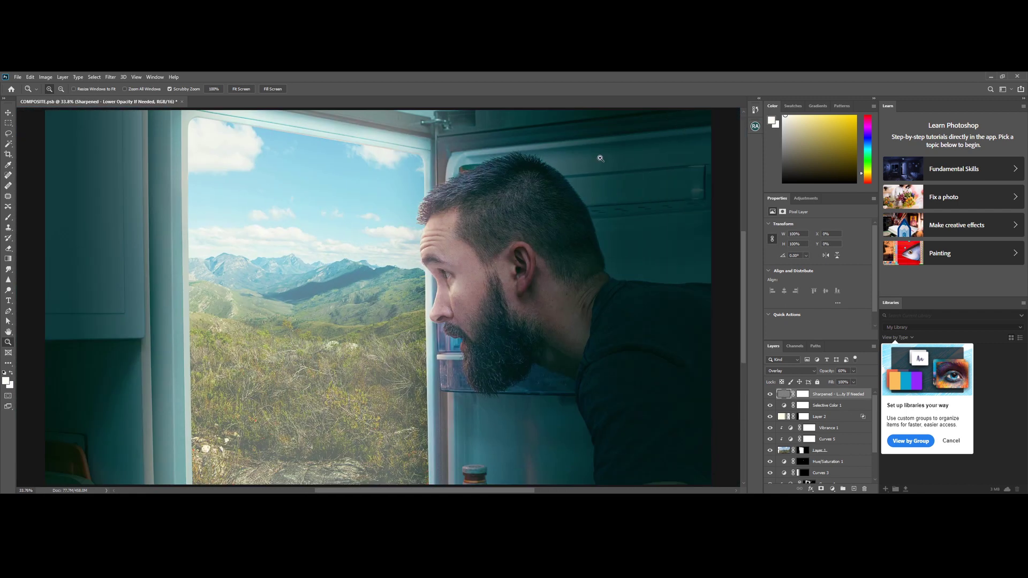